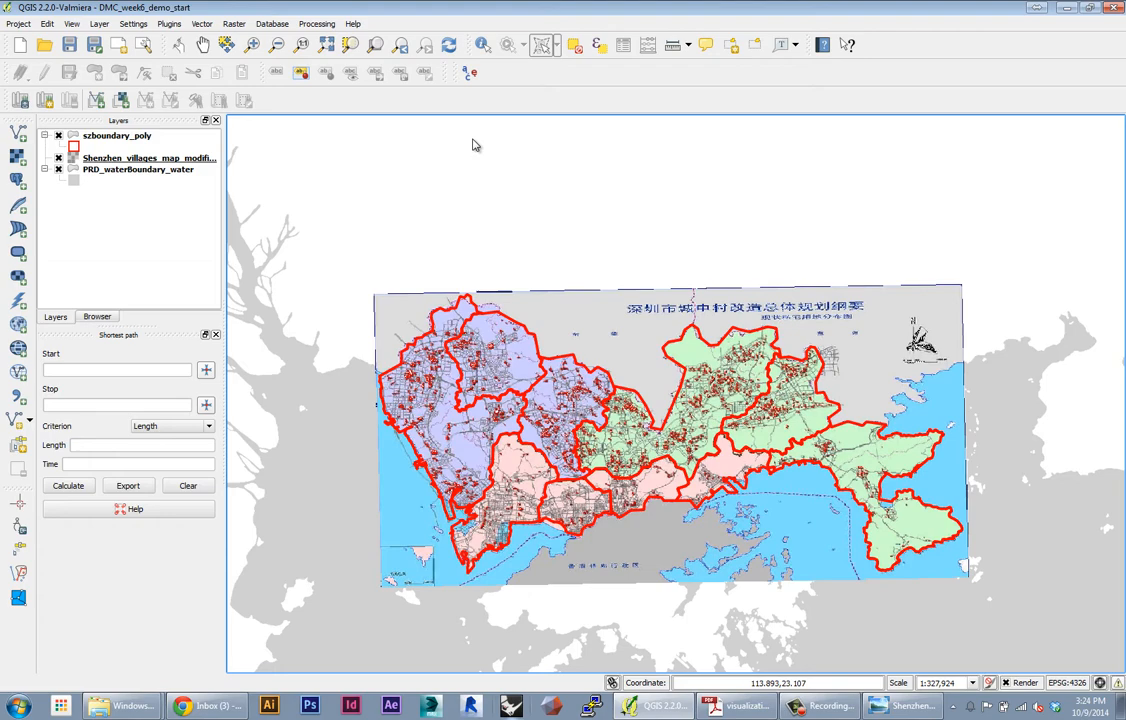
# Hide the Shenzhen villages map image and district boundary layers, leaving only water visible.
pyautogui.click(58, 158)
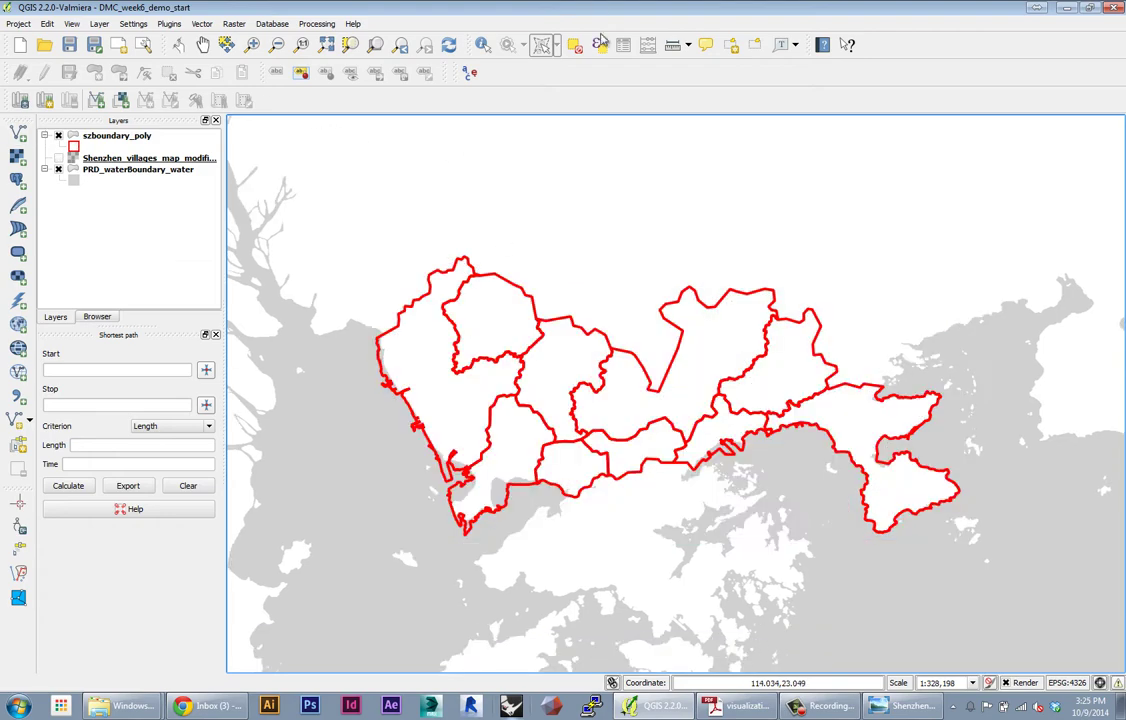
pyautogui.click(58, 135)
pyautogui.moveTo(631, 461)
pyautogui.mouseDown()
pyautogui.moveTo(603, 336)
pyautogui.moveTo(633, 388)
pyautogui.mouseUp()
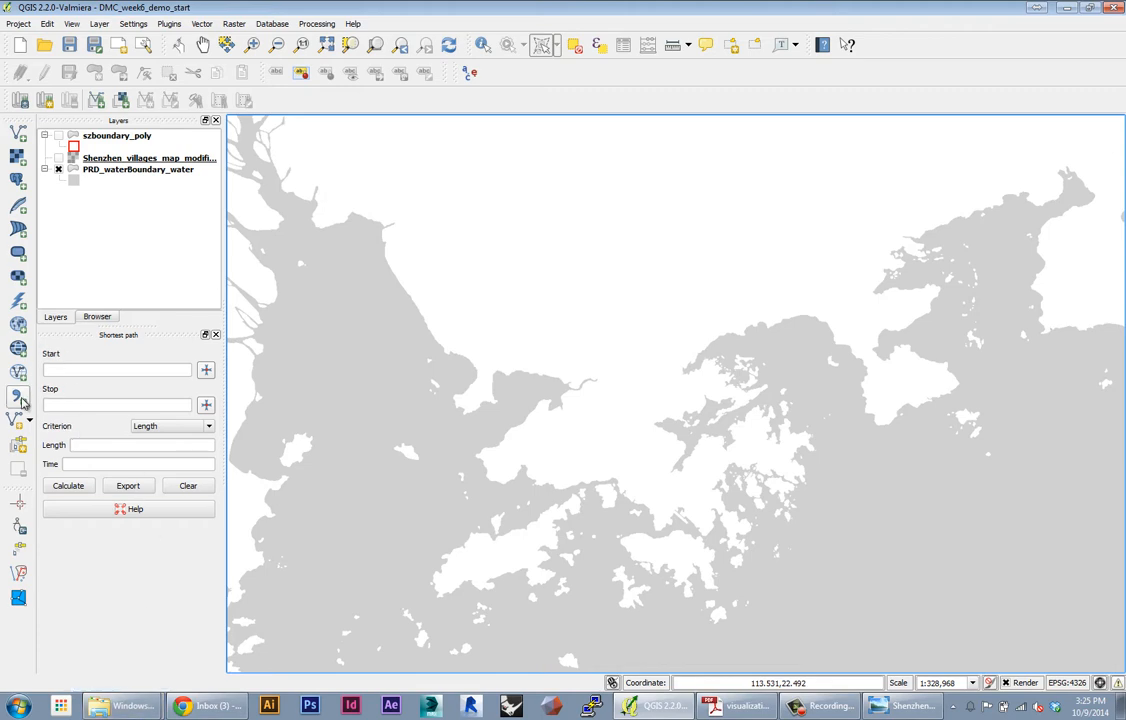
# Locate weibo_PRD_20140830_allEntries.txt in the demo folder and start a delimited text layer import.
pyautogui.moveTo(122, 706)
pyautogui.click(120, 673)
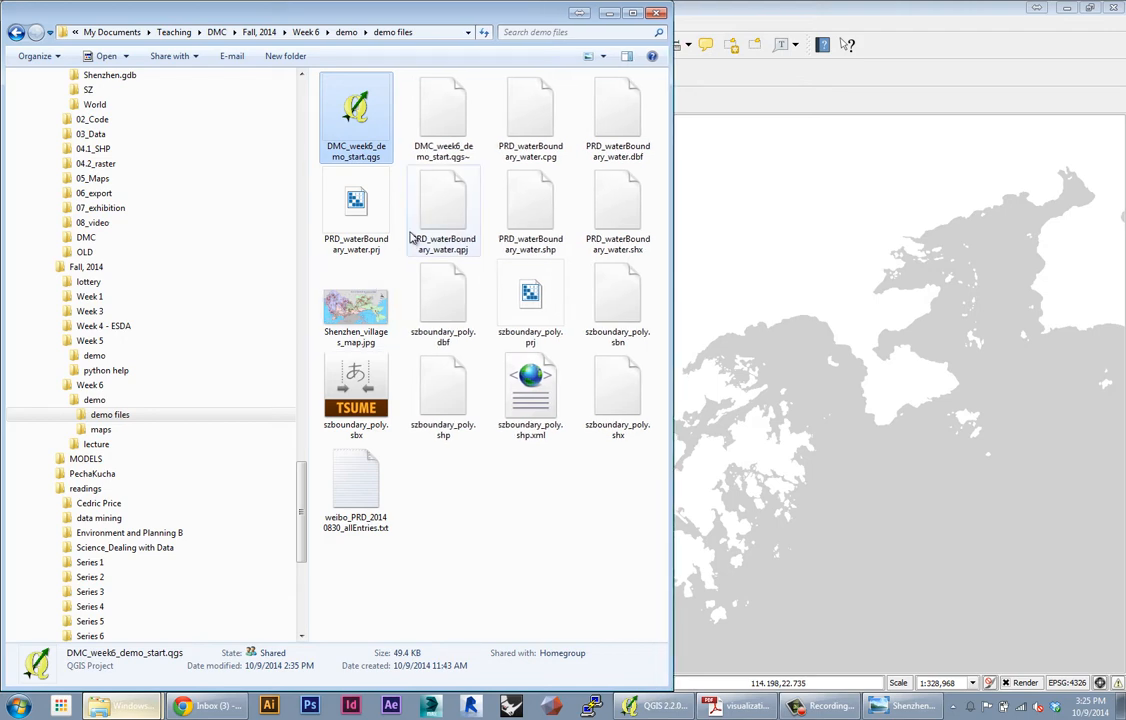
pyautogui.click(356, 490)
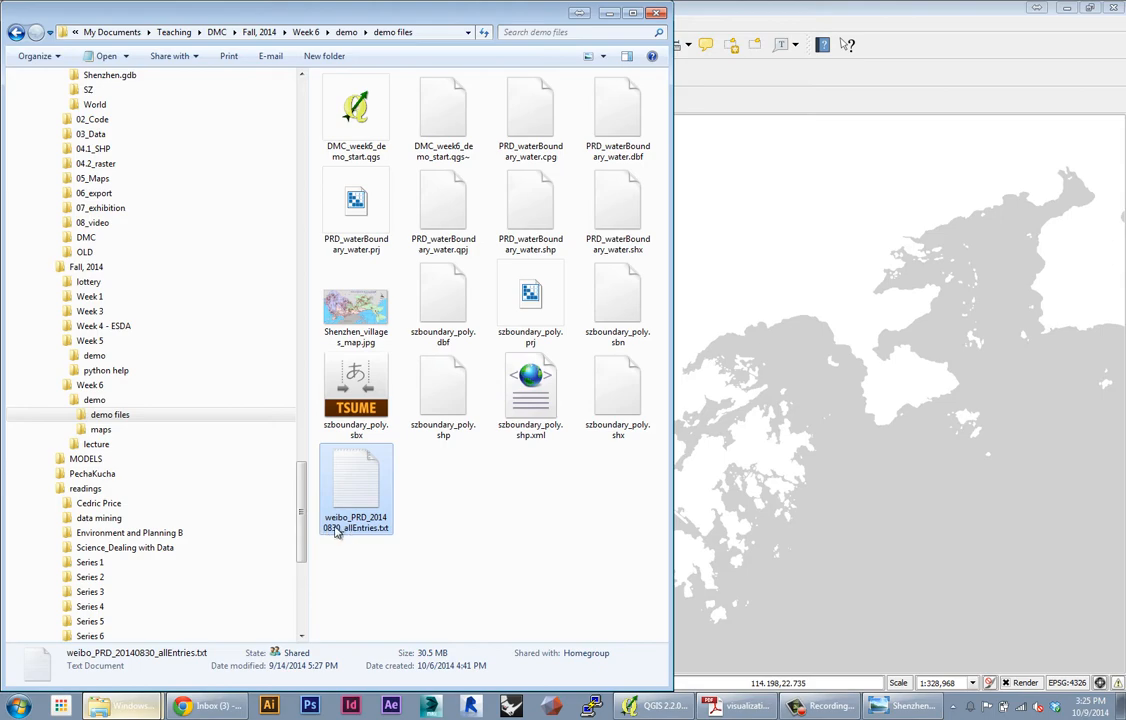
pyautogui.moveTo(455, 8); pyautogui.dragTo(580, 477)
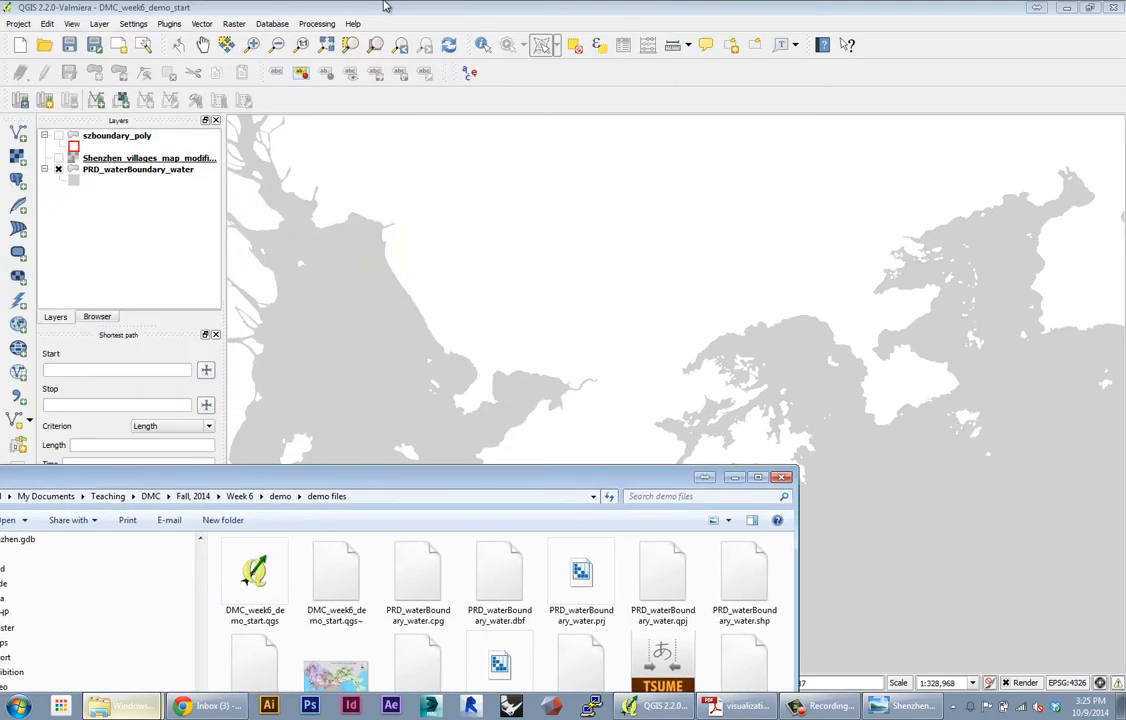
pyautogui.click(386, 60)
# Begin importing the Weibo check-in file as points with lon/lat coordinates.
pyautogui.click(18, 348)
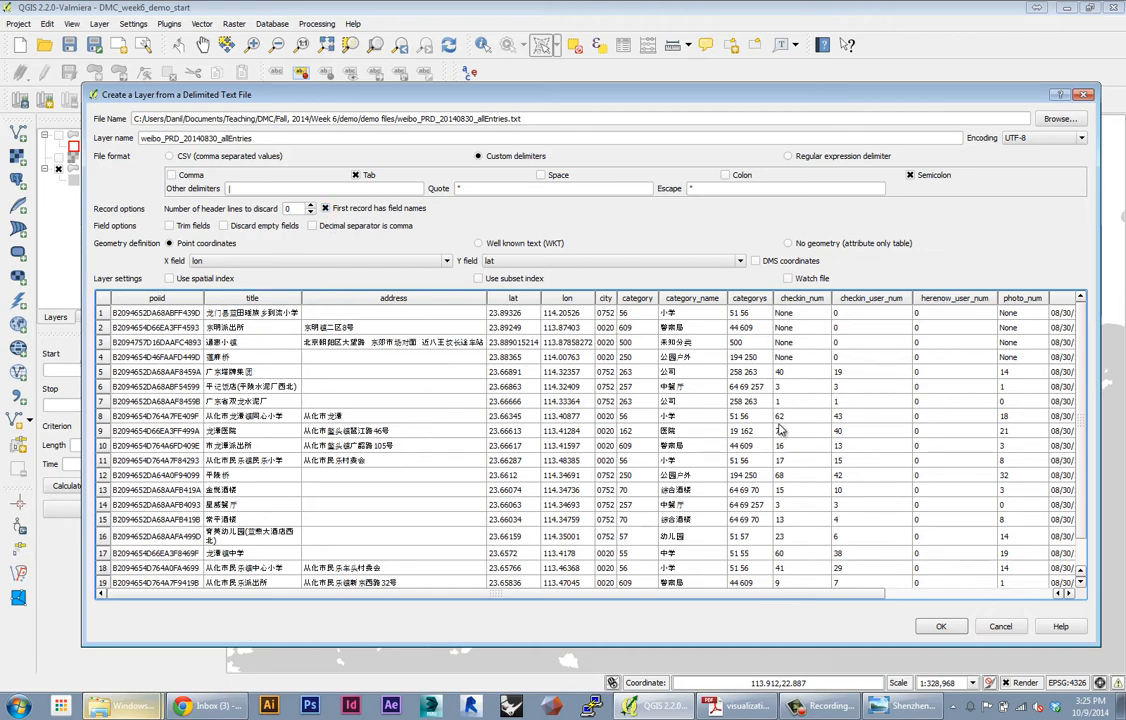
pyautogui.moveTo(807, 594); pyautogui.dragTo(960, 594)
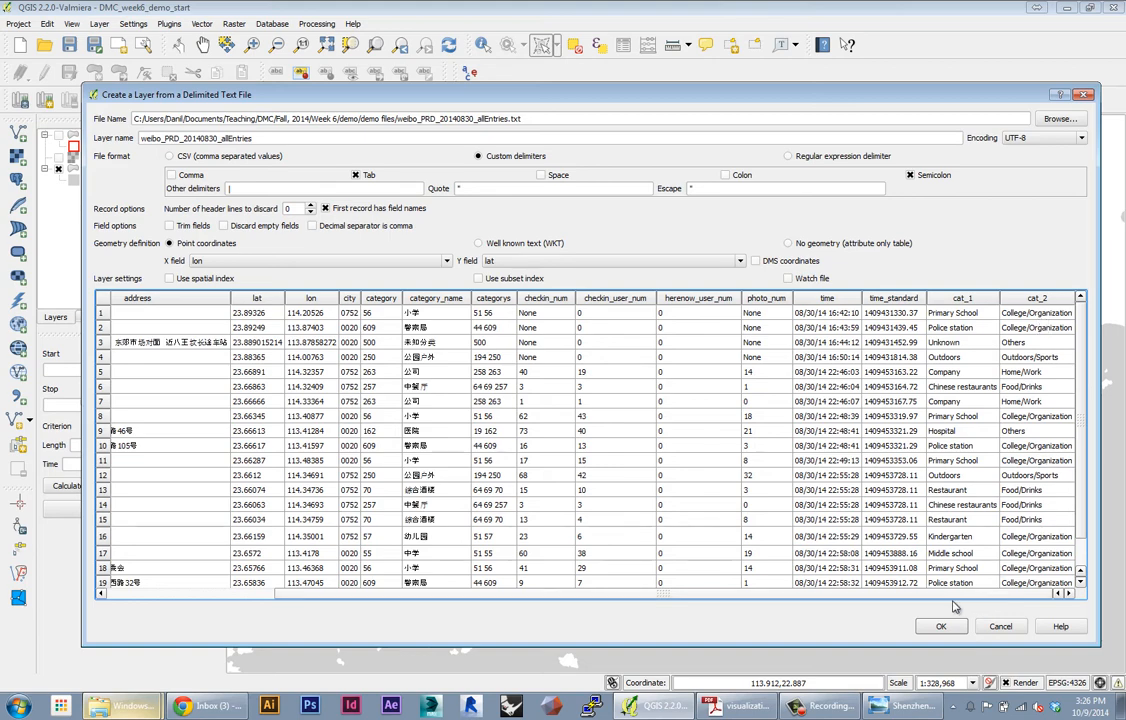
pyautogui.moveTo(950, 594); pyautogui.dragTo(300, 594)
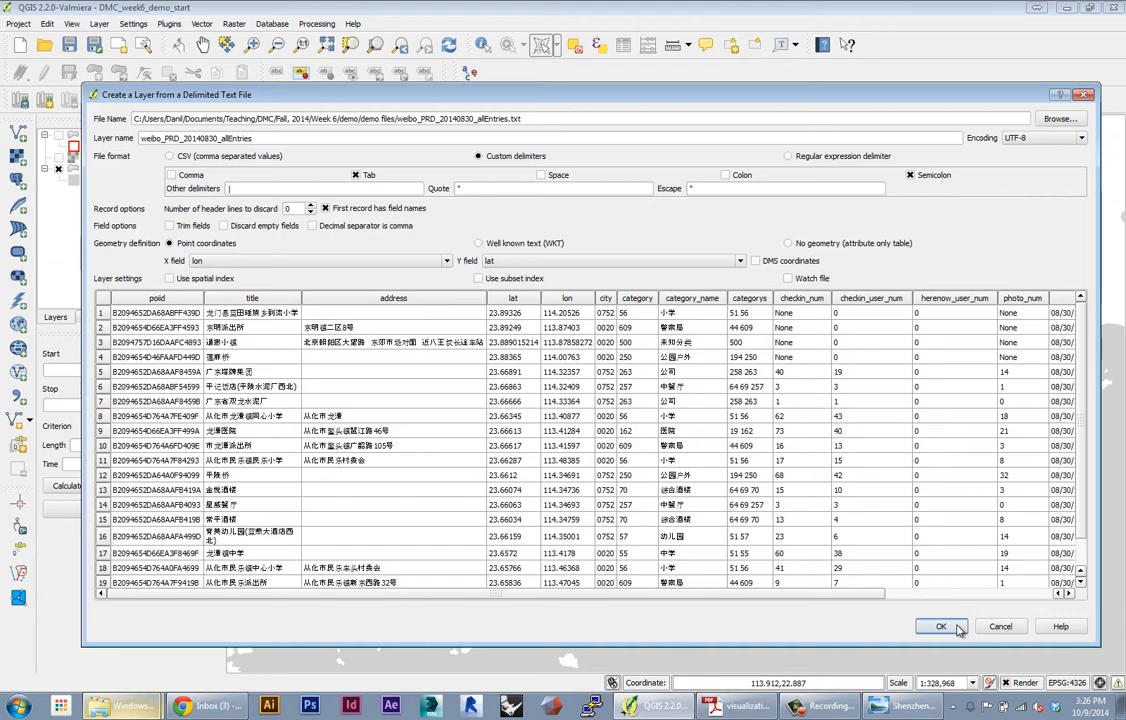
# Run the import, dismiss the error report and assign WGS 84 to the new check-in layer.
pyautogui.click(941, 626)
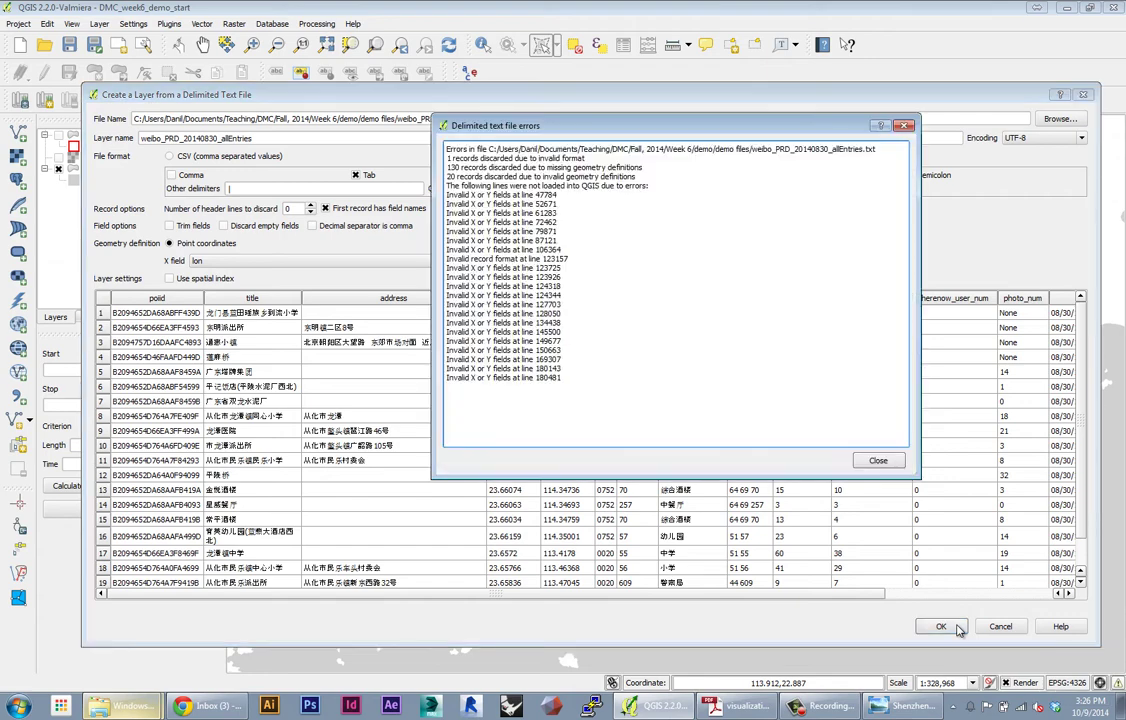
pyautogui.click(877, 461)
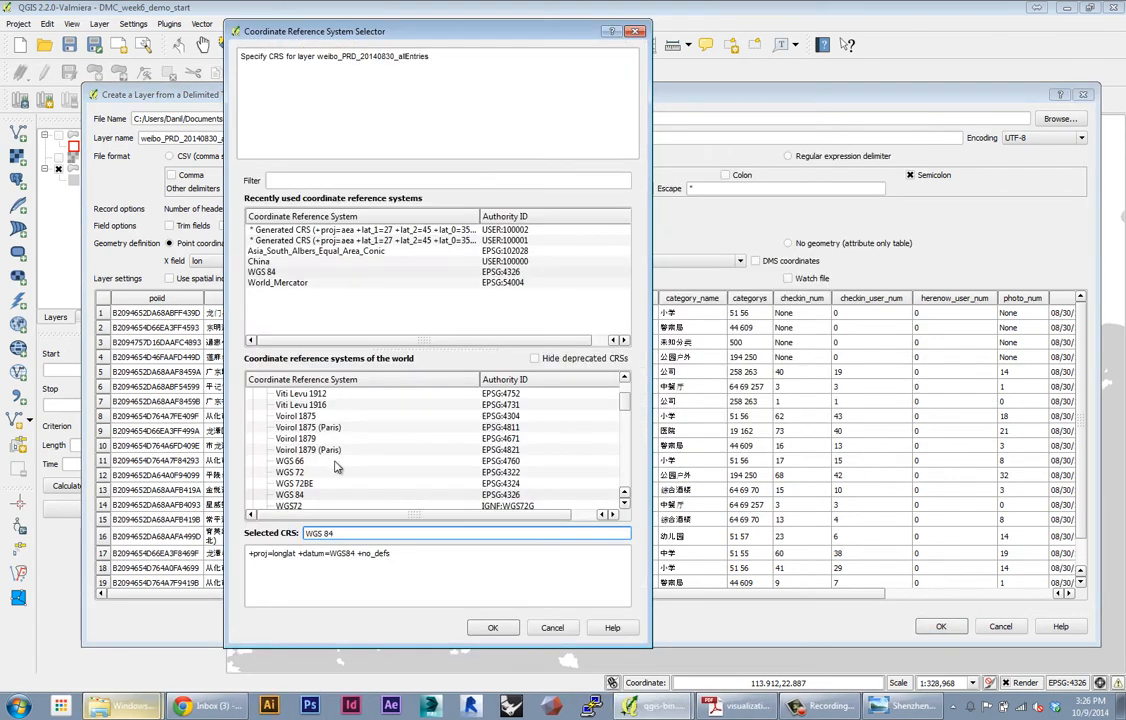
pyautogui.click(262, 272)
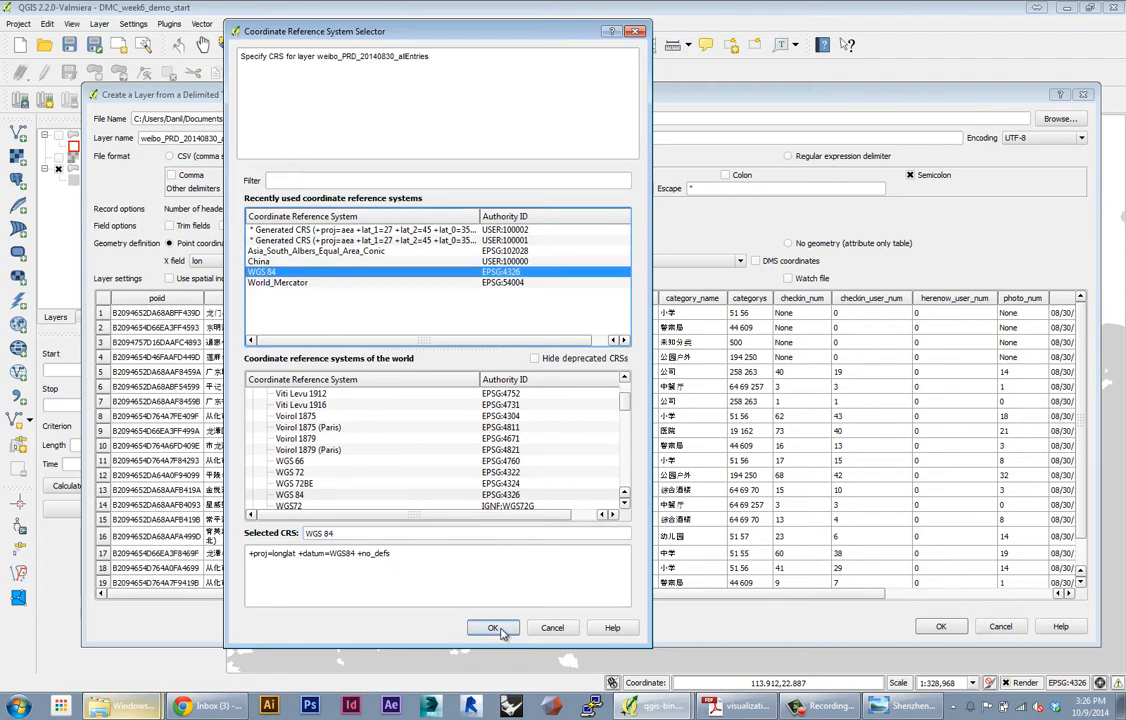
pyautogui.click(493, 628)
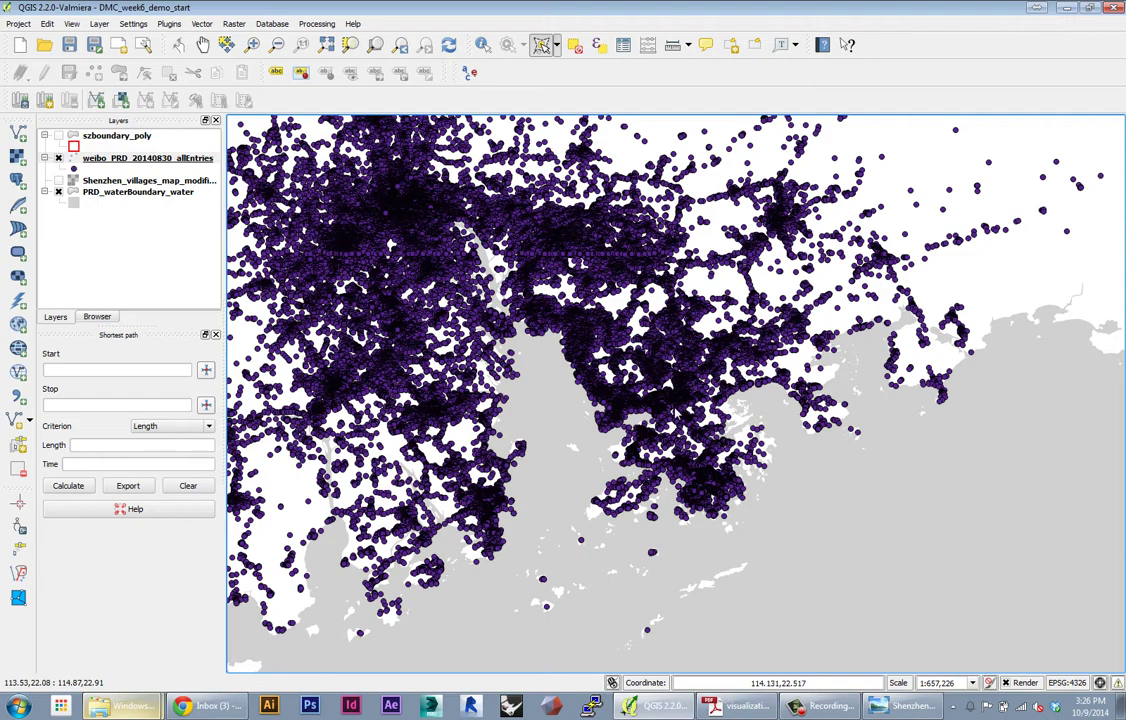
# Pan across the point cloud to view the spread of check-ins.
pyautogui.moveTo(730, 430); pyautogui.dragTo(742, 452)
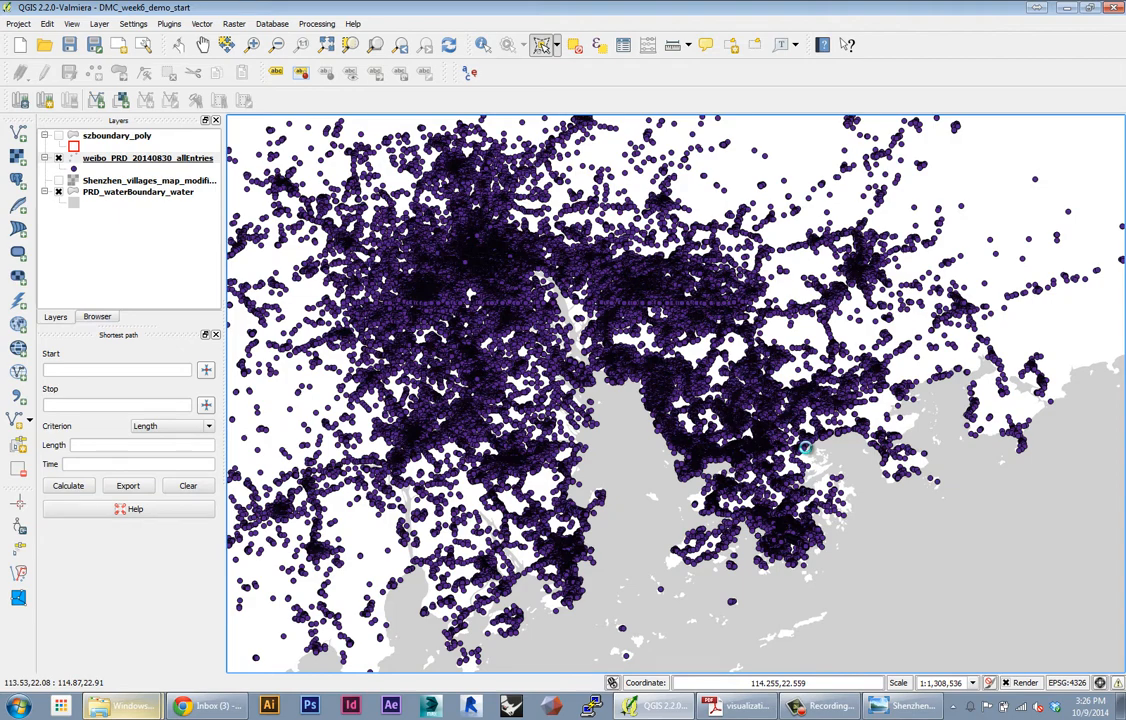
pyautogui.scroll(-1, 804, 450)
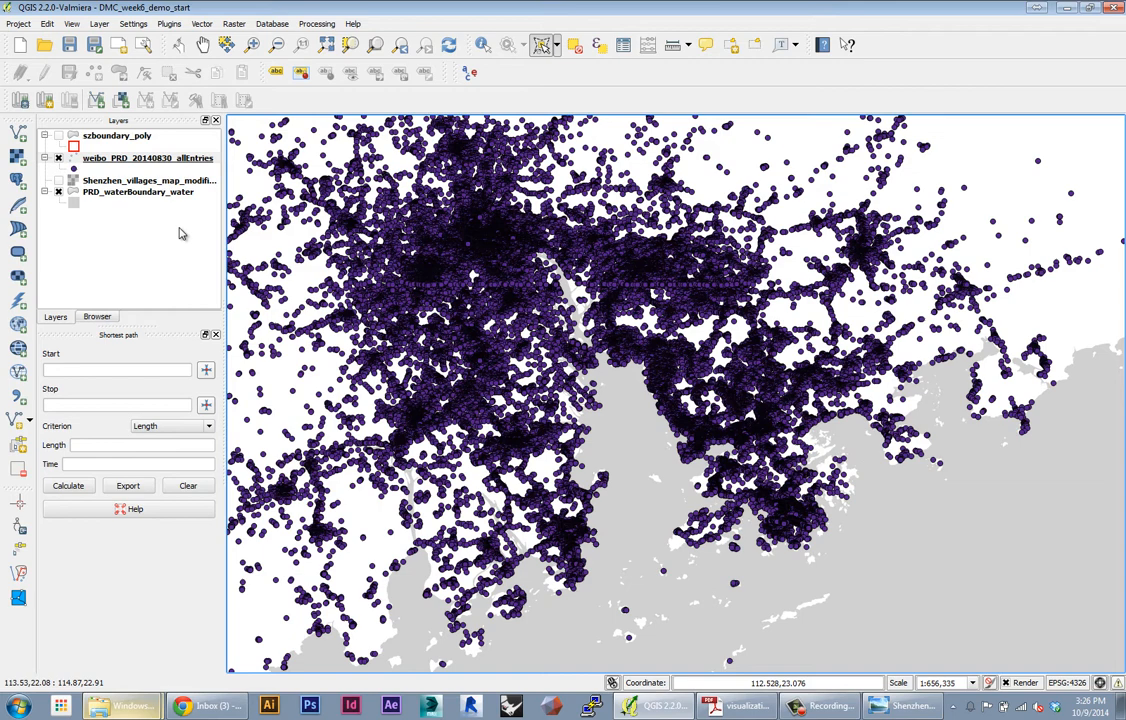
# Reach the Save As settings for the check-in layer, cancelling once and retrying.
pyautogui.rightClick(147, 158)
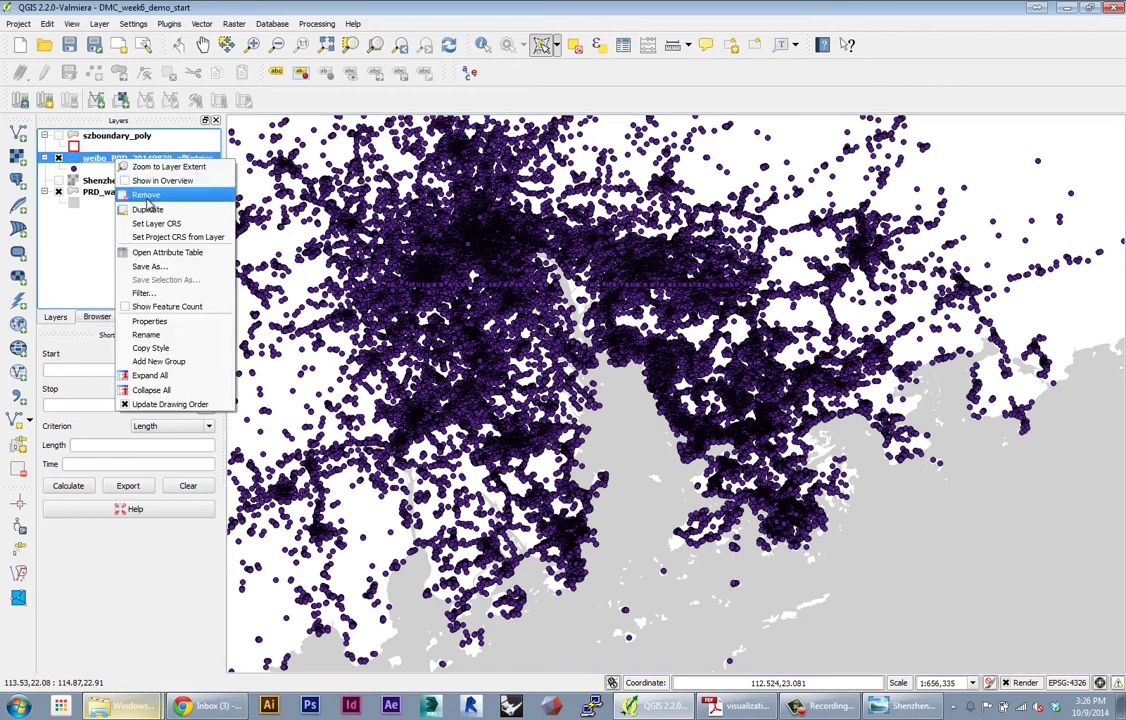
pyautogui.click(150, 266)
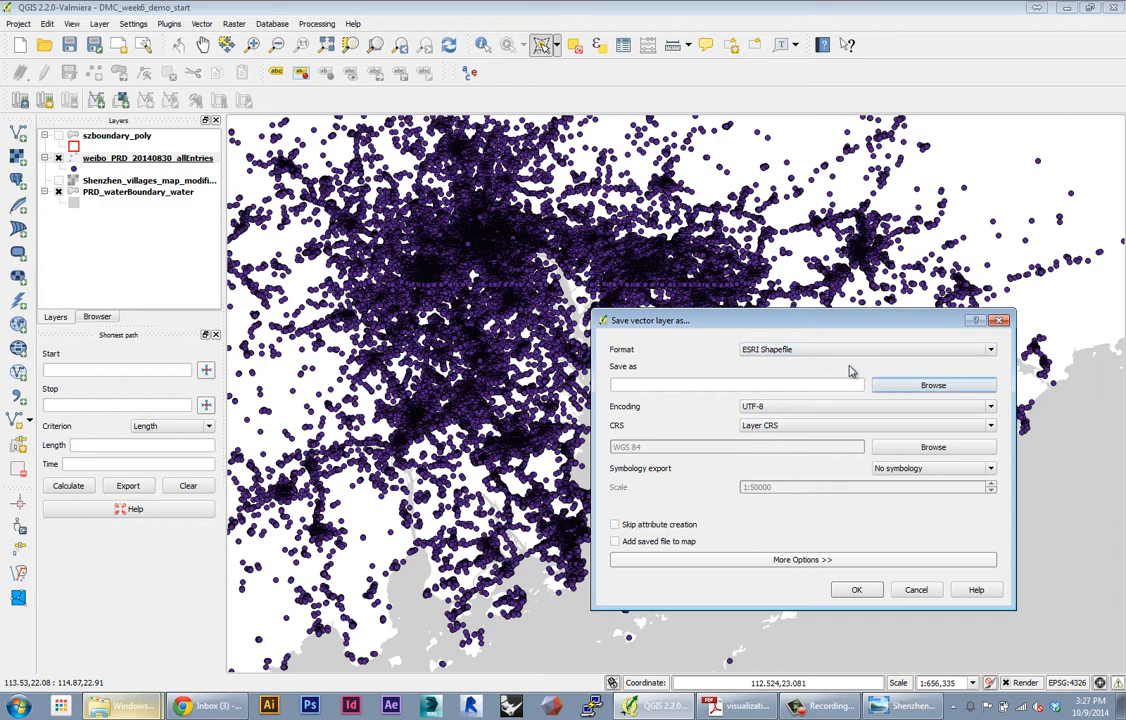
pyautogui.click(1001, 321)
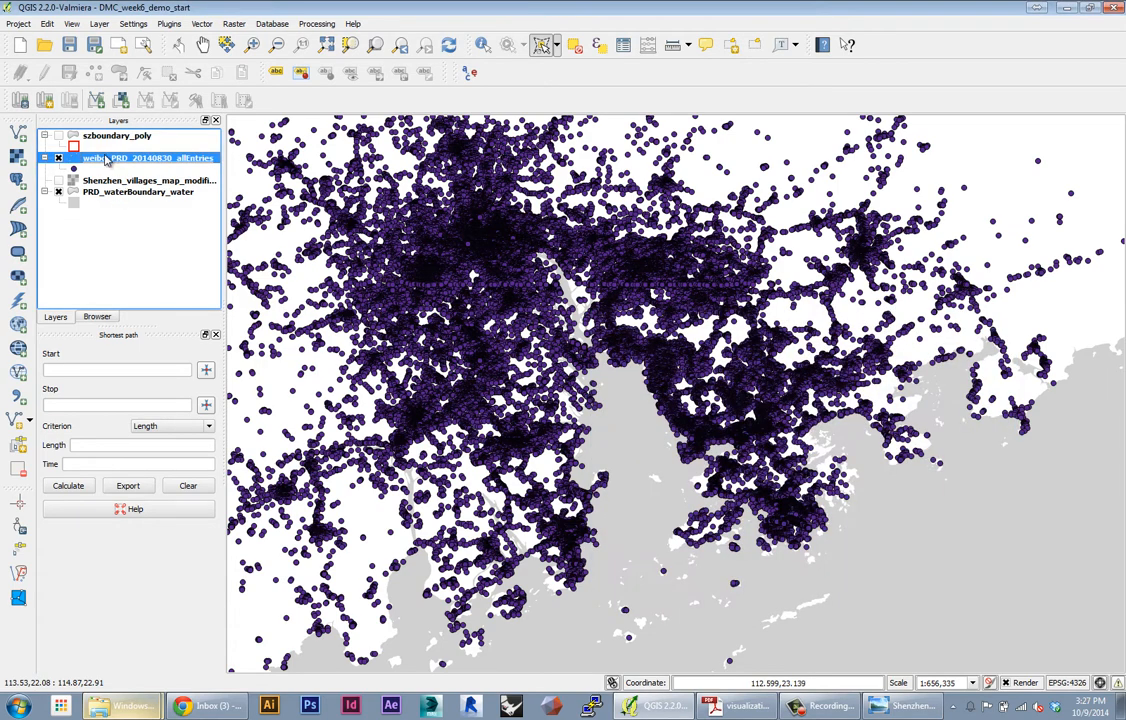
pyautogui.rightClick(100, 158)
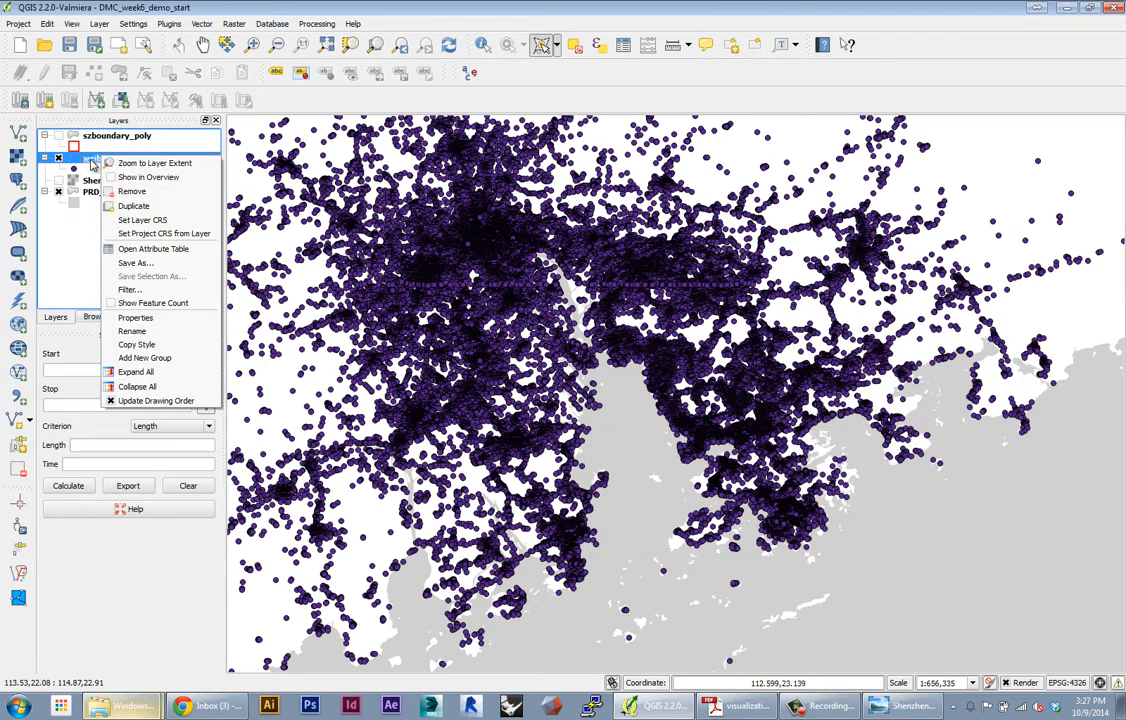
pyautogui.click(135, 262)
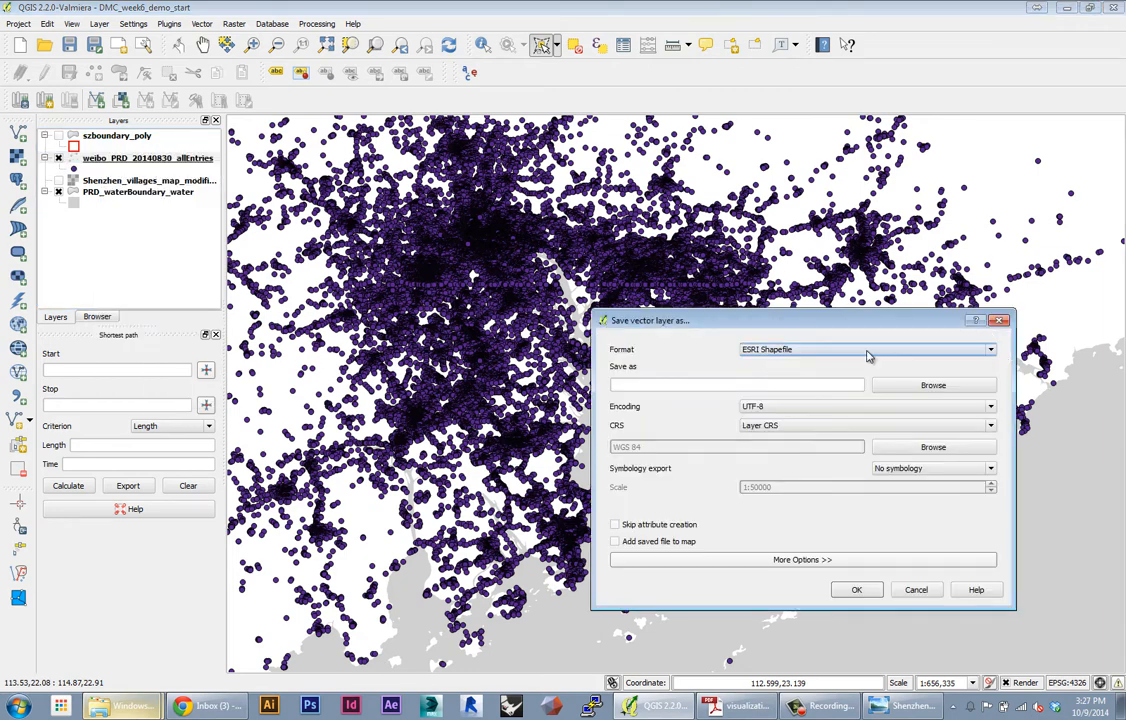
# Save the layer as weibo_checkins shapefile on the Desktop and add it to the map.
pyautogui.click(933, 385)
pyautogui.write('weibo_checkins')
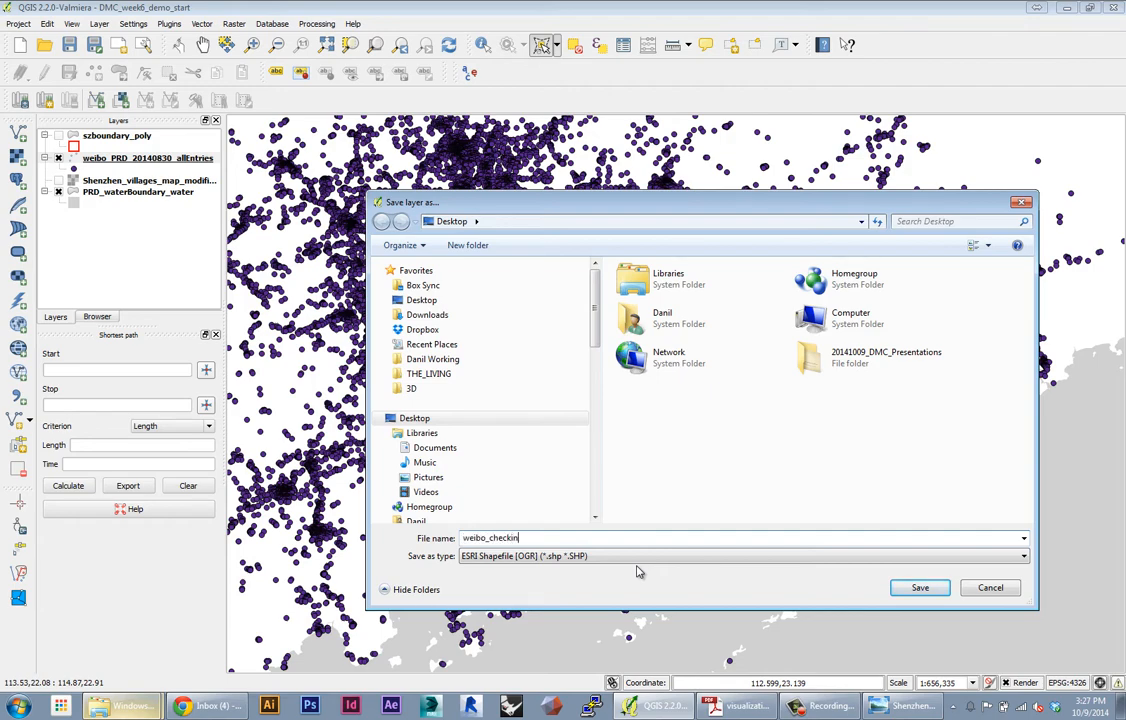
pyautogui.press('Return')
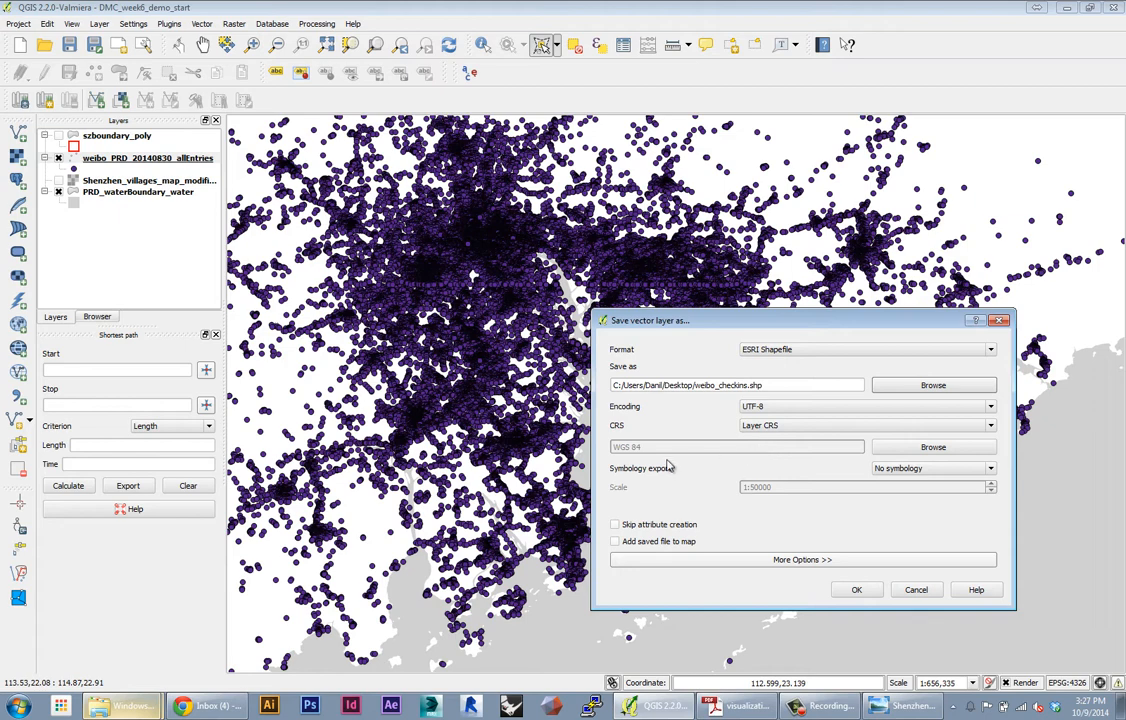
pyautogui.click(615, 541)
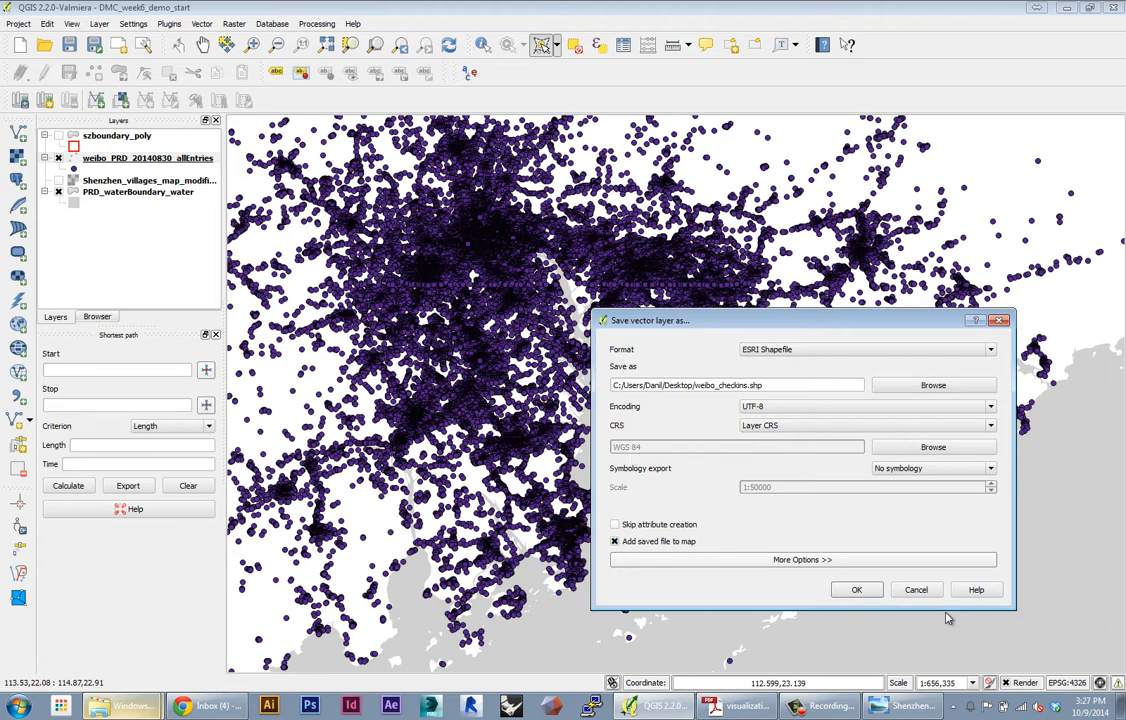
pyautogui.click(857, 590)
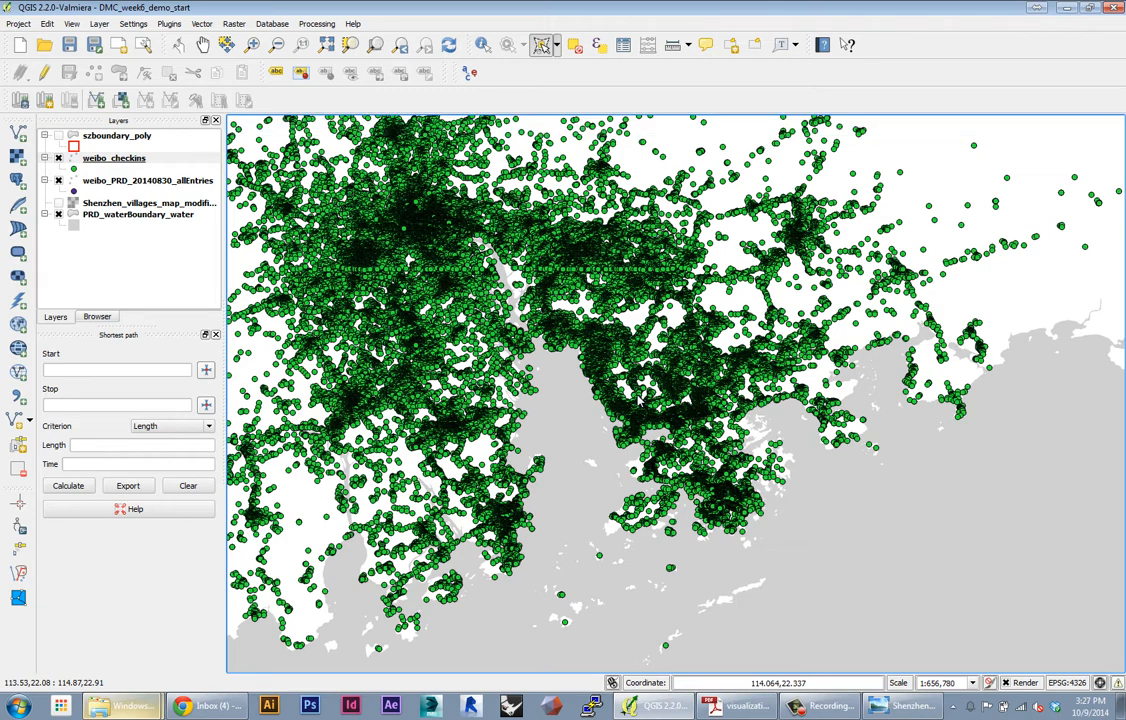
pyautogui.scroll(1, 713, 498)
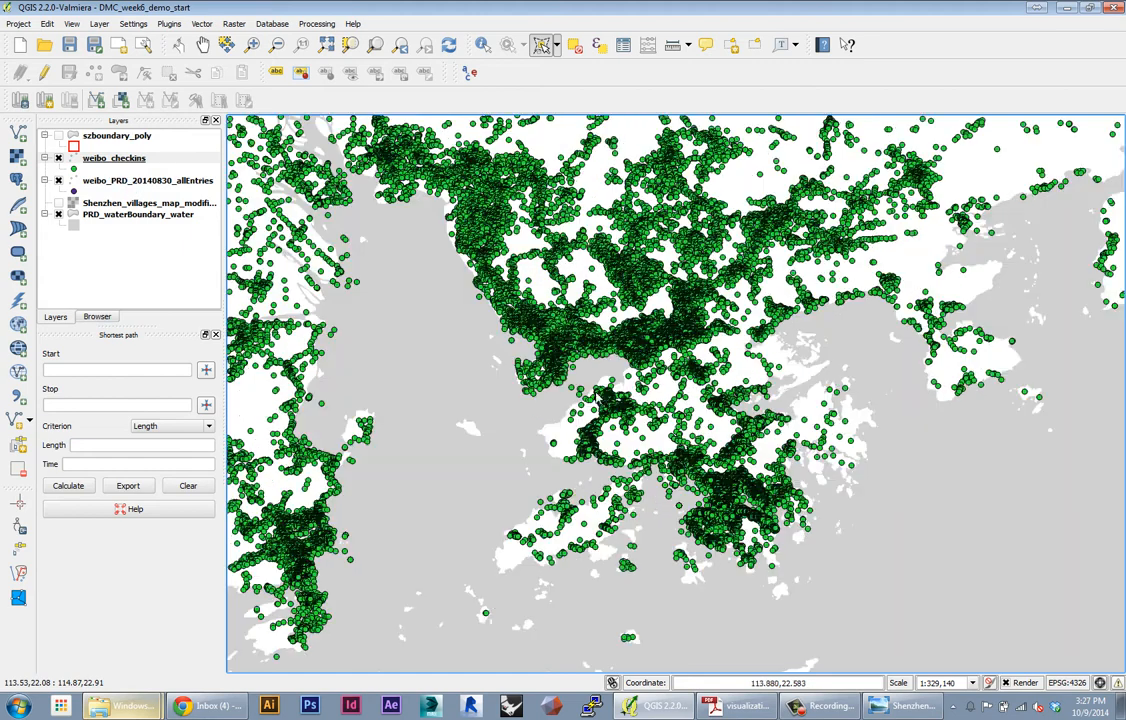
# Remove the original weibo_PRD_20140830_allEntries text layer from the project.
pyautogui.rightClick(140, 180)
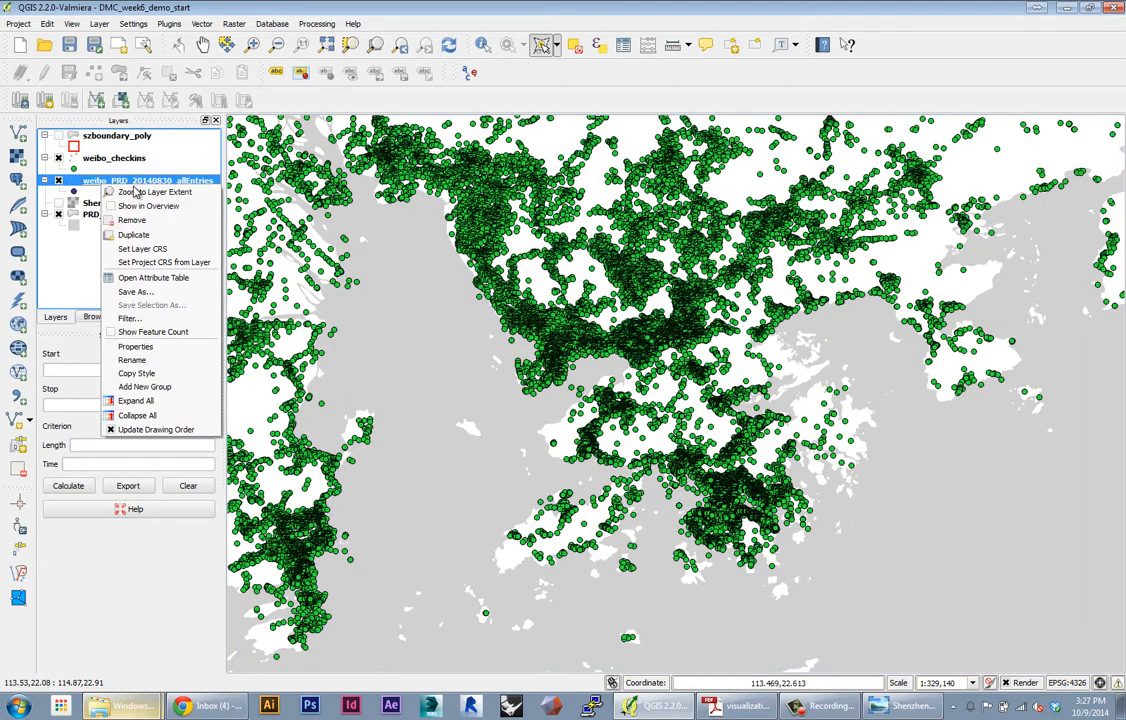
pyautogui.click(132, 220)
pyautogui.click(533, 367)
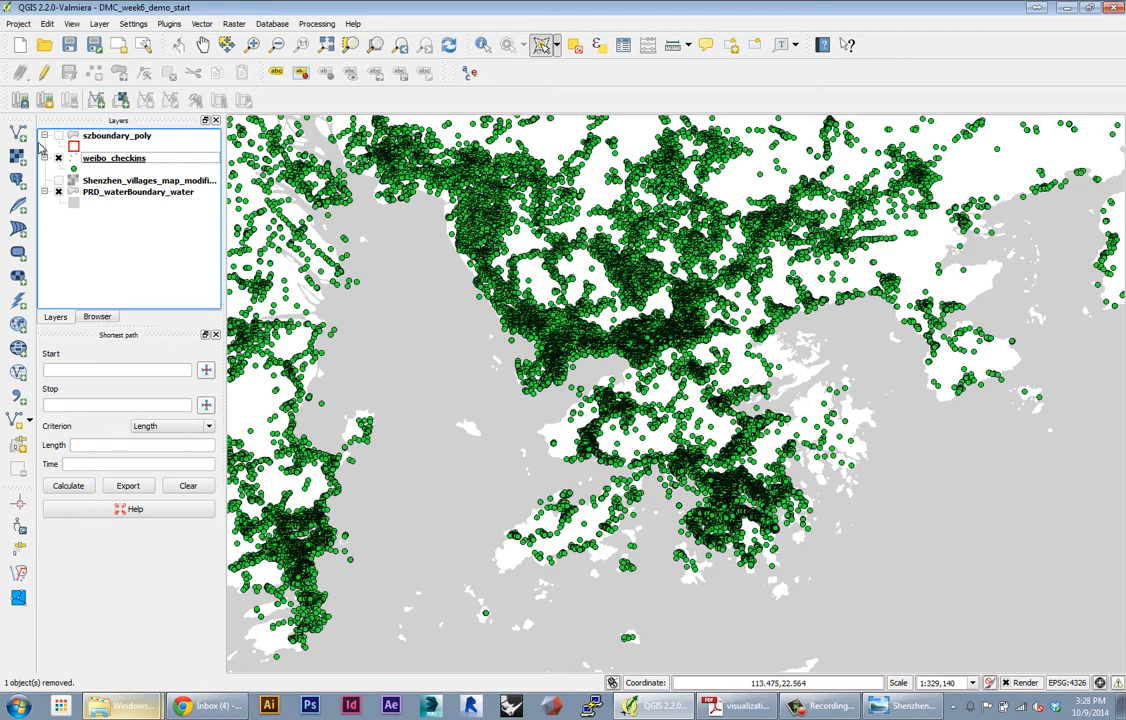
pyautogui.scroll(1, 775, 553)
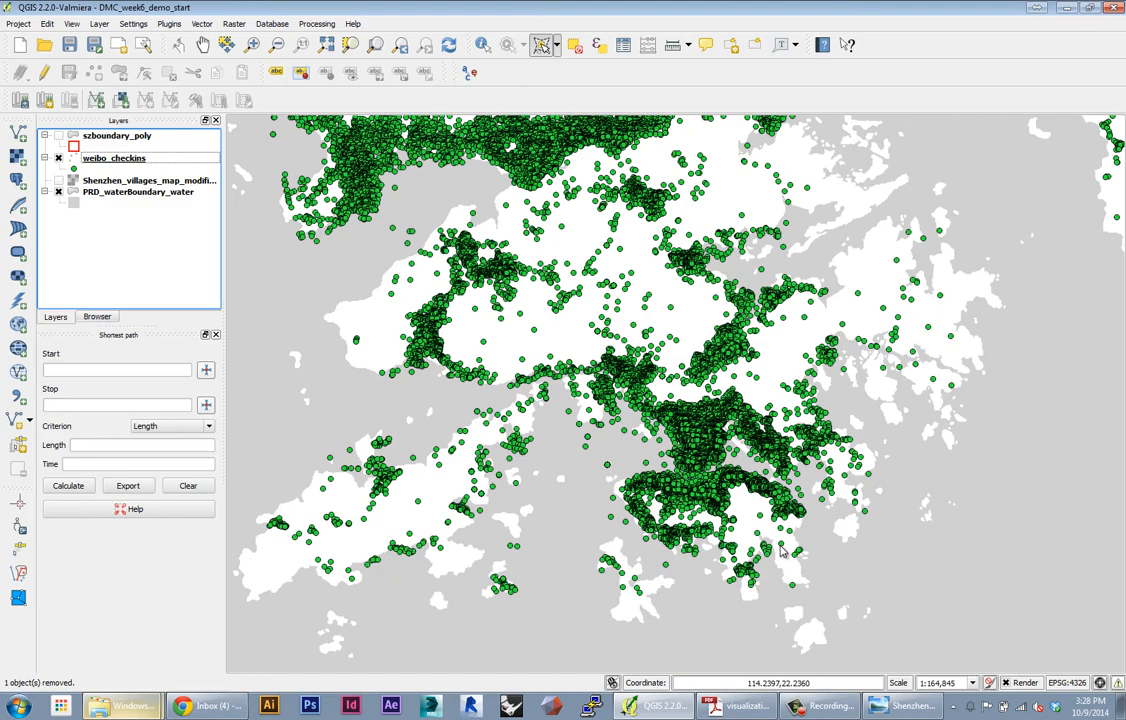
pyautogui.scroll(-1, 748, 330)
pyautogui.scroll(-1, 660, 283)
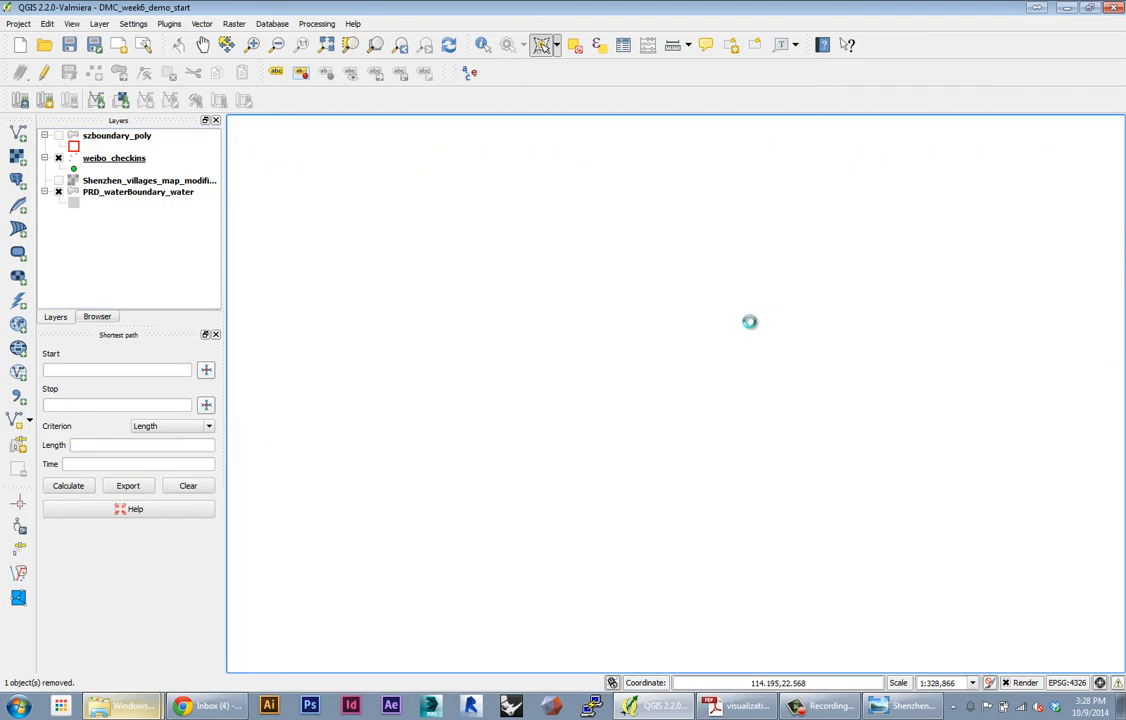
# Show district boundaries again, frame eastern Shenzhen and reach the feature selection methods.
pyautogui.click(45, 136)
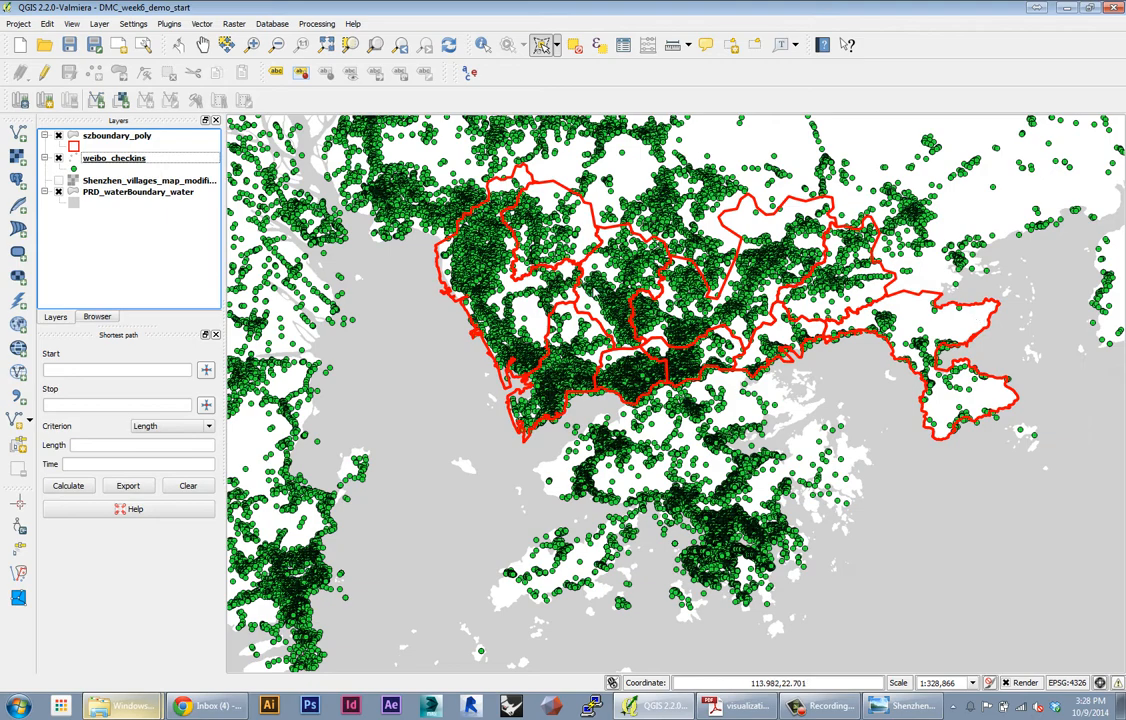
pyautogui.moveTo(730, 245); pyautogui.dragTo(732, 293)
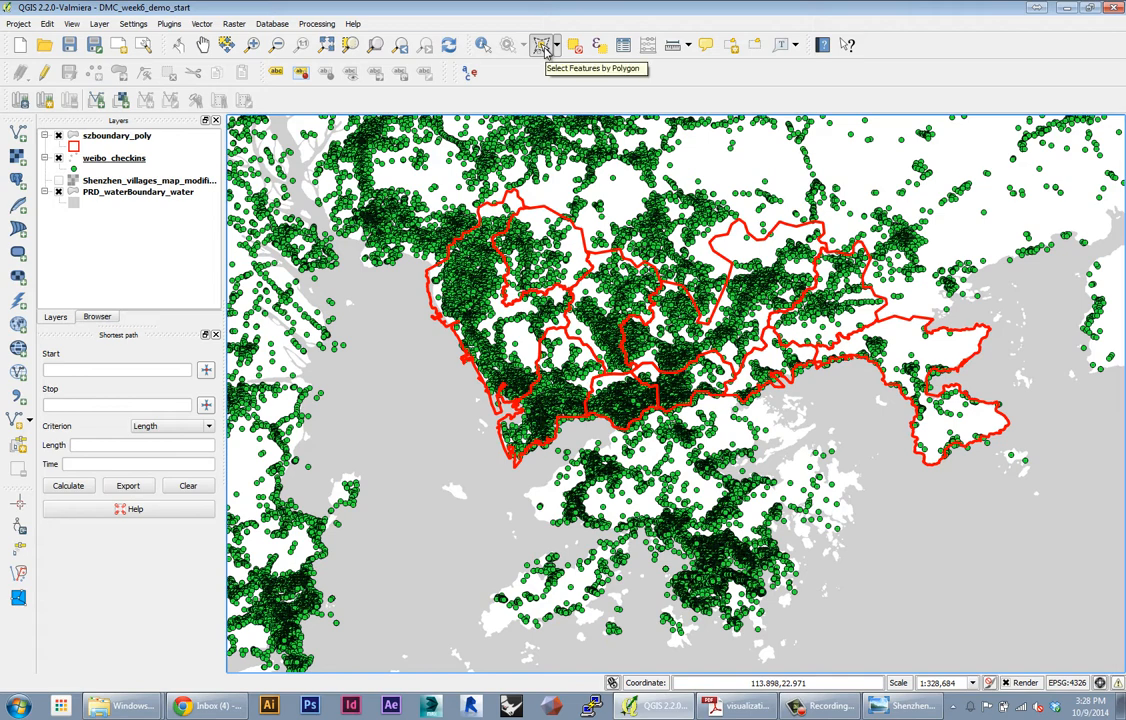
pyautogui.scroll(1, 890, 305)
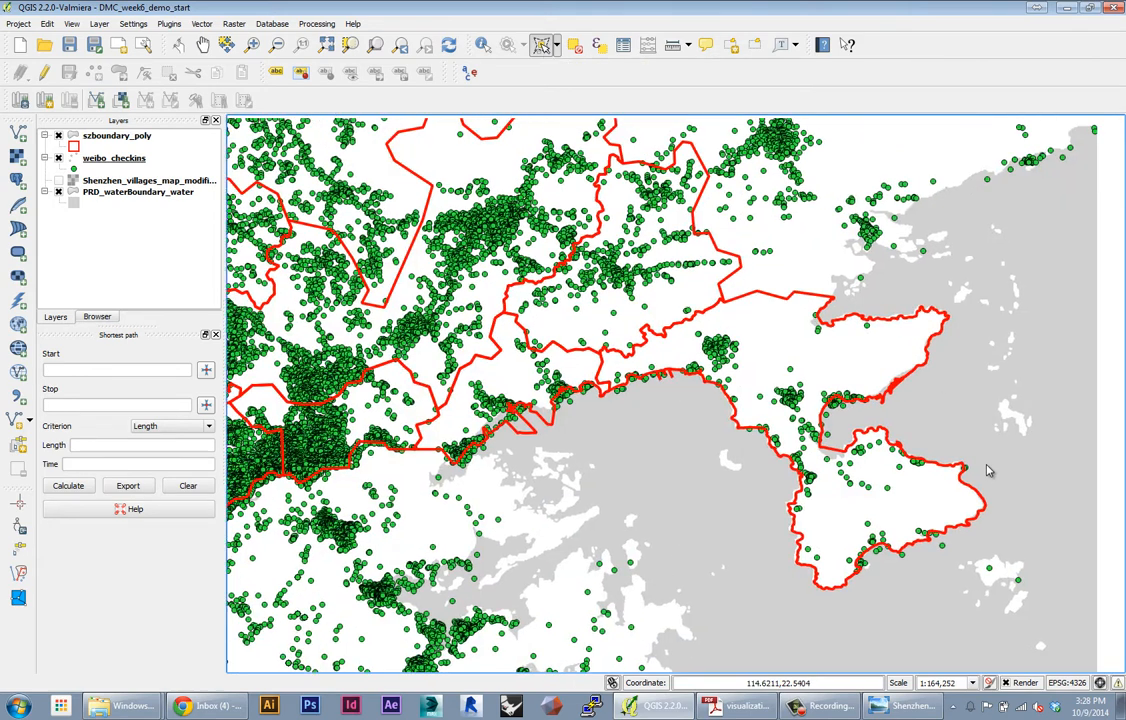
pyautogui.moveTo(988, 471); pyautogui.dragTo(920, 480)
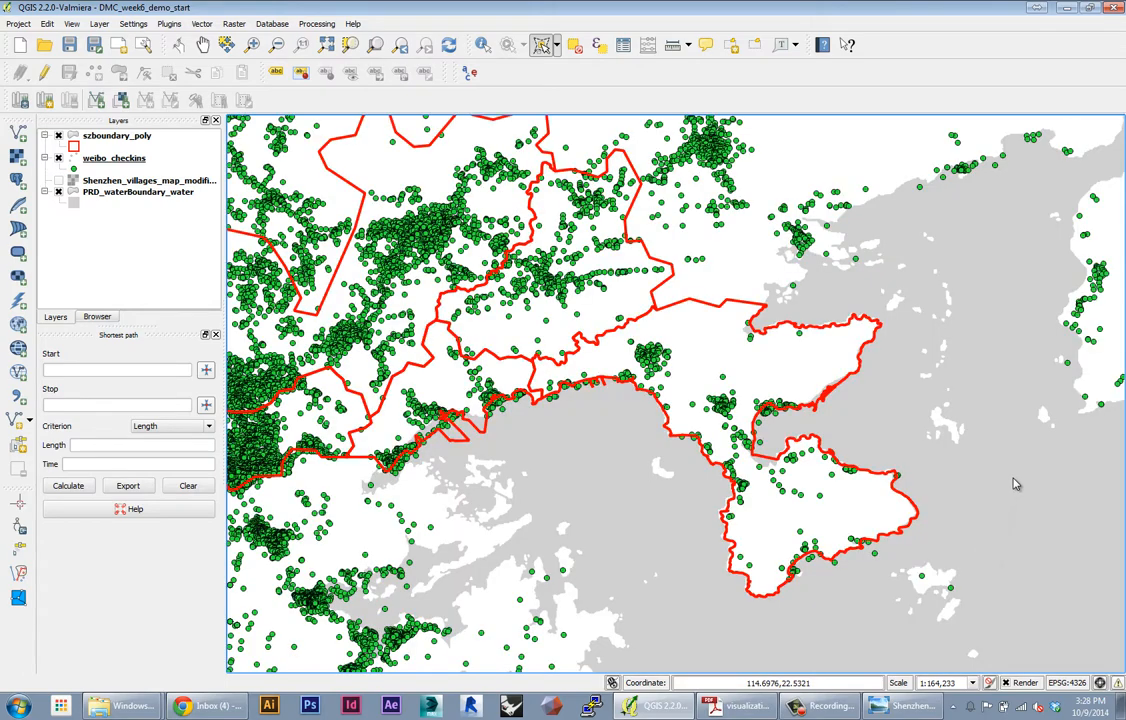
pyautogui.click(557, 45)
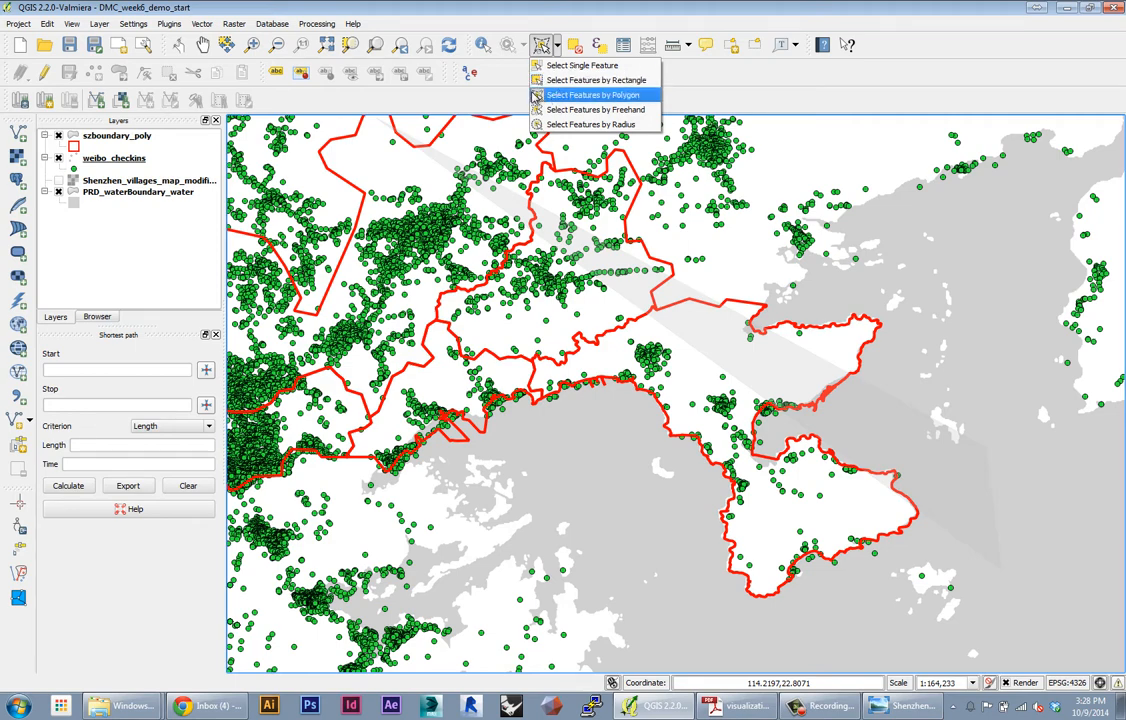
# Start a polygon selection and trace its outline along the Shenzhen boundary.
pyautogui.click(592, 94)
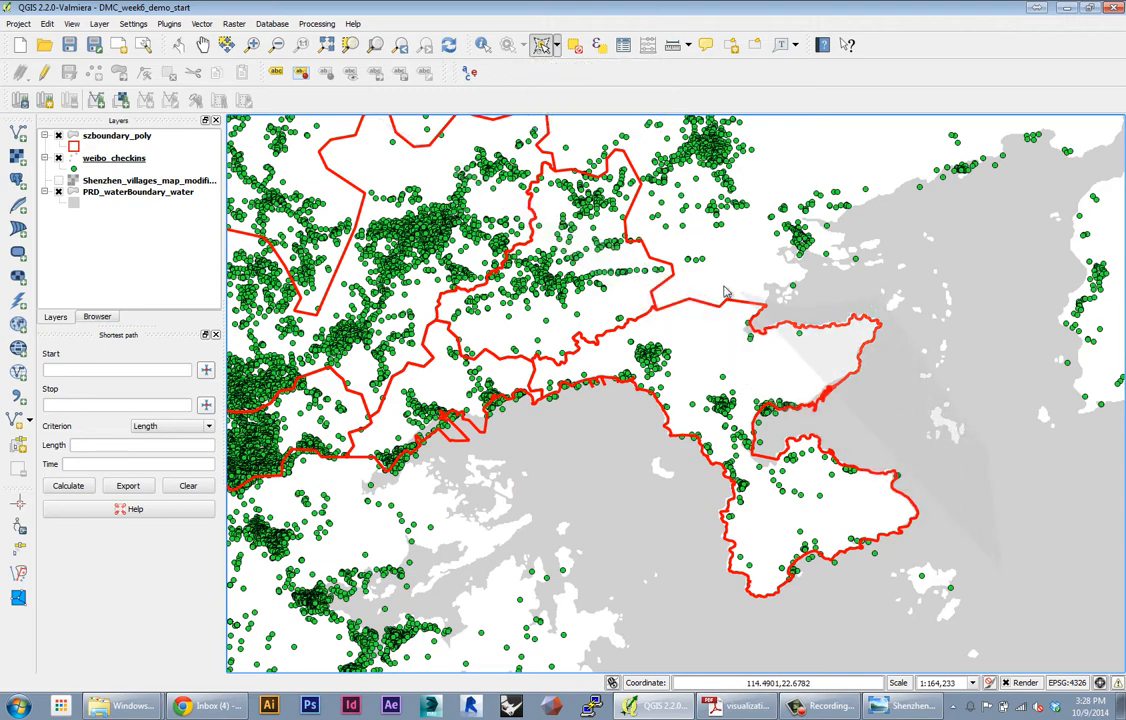
pyautogui.scroll(1, 600, 250)
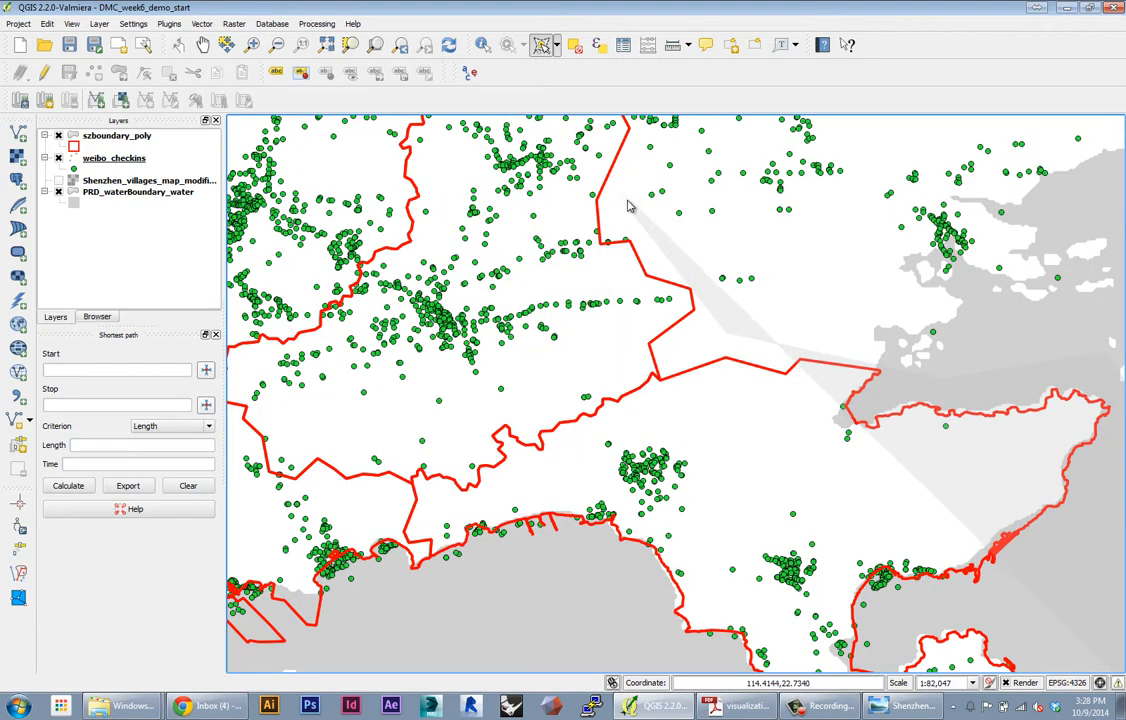
pyautogui.scroll(1, 680, 250)
pyautogui.click(690, 235)
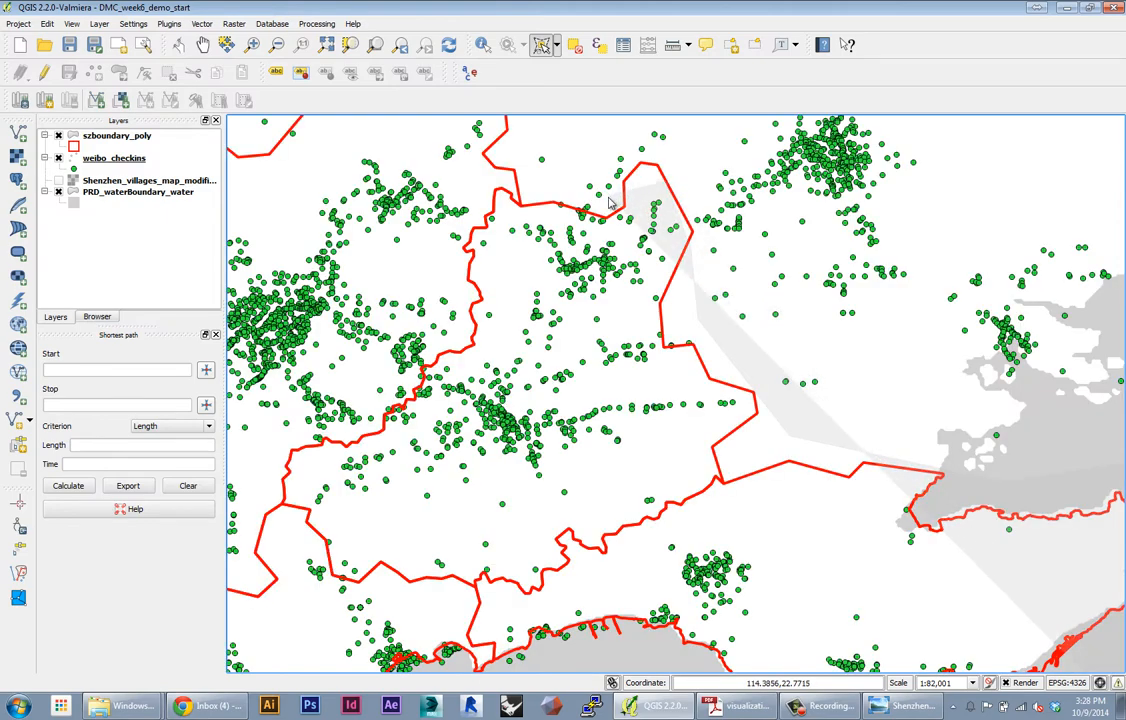
pyautogui.scroll(-1, 521, 180)
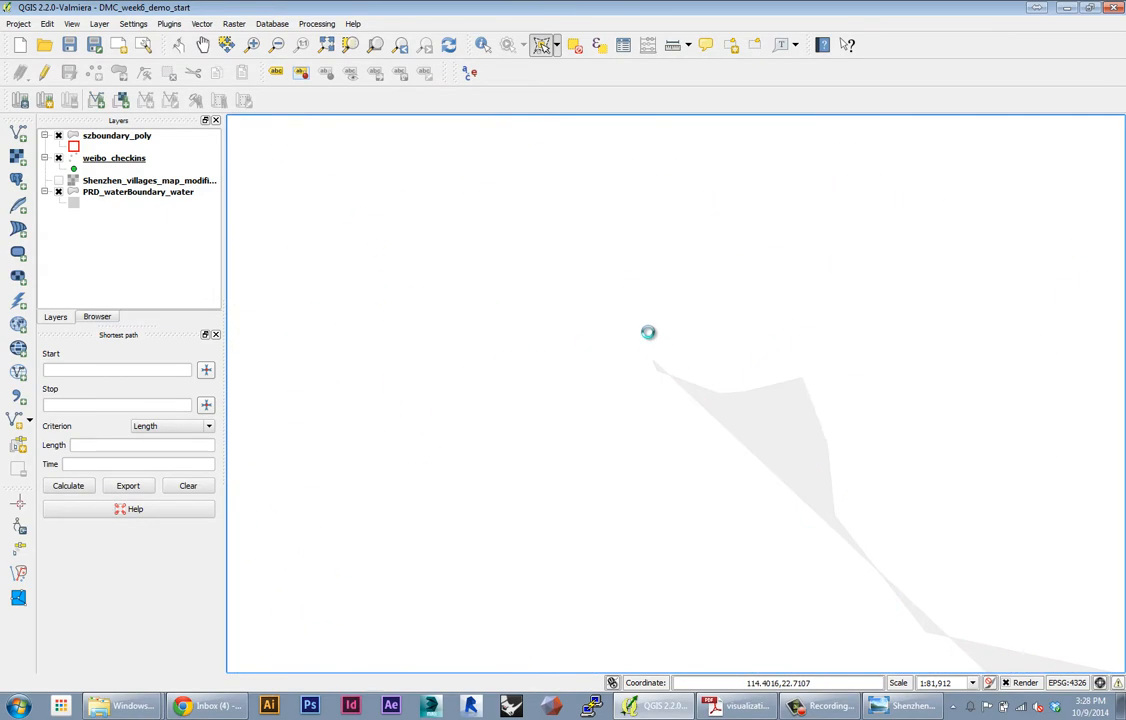
pyautogui.scroll(1, 528, 303)
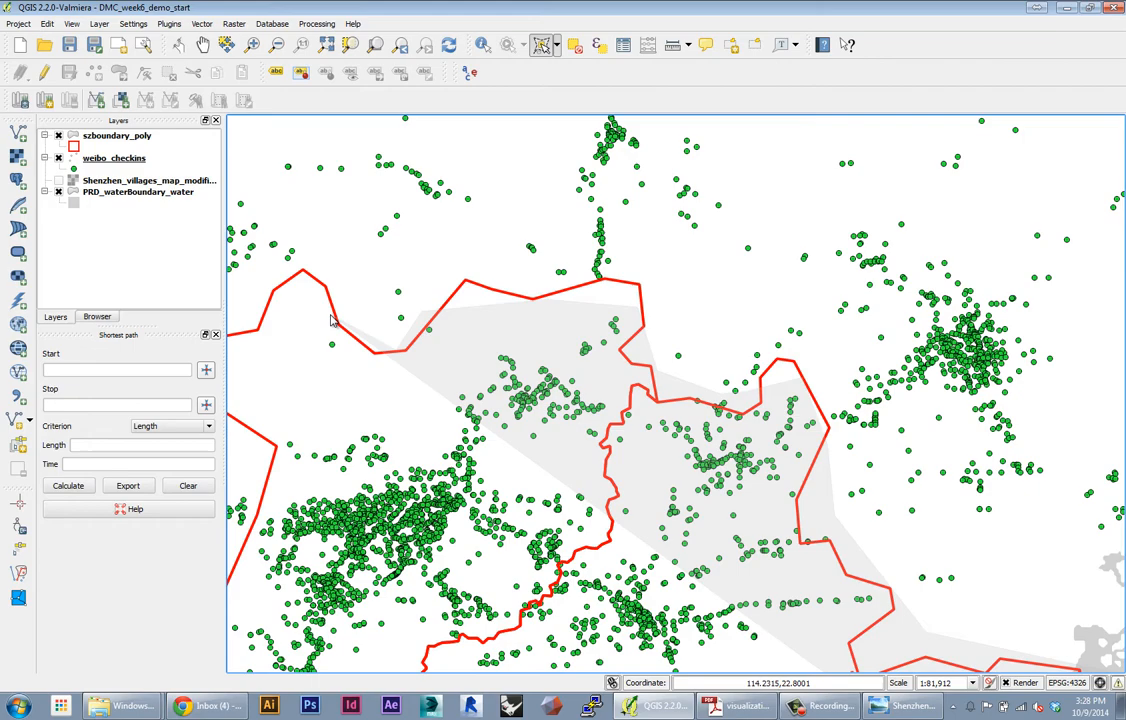
pyautogui.scroll(-1, 661, 304)
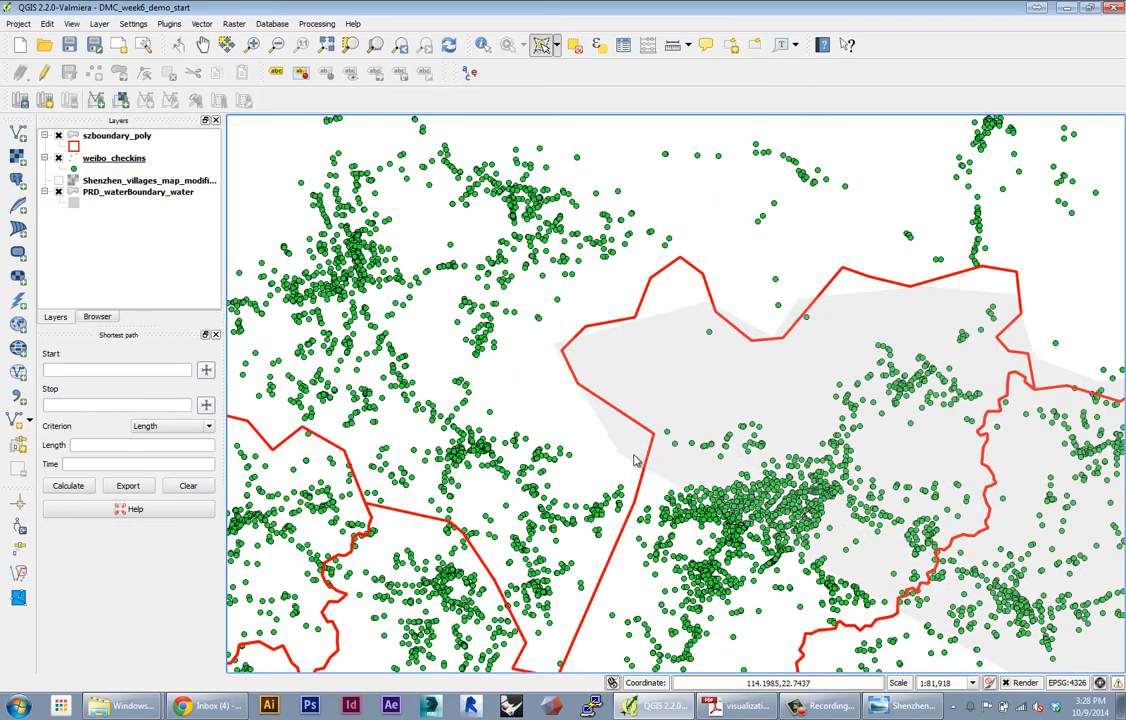
pyautogui.middleClick(596, 608)
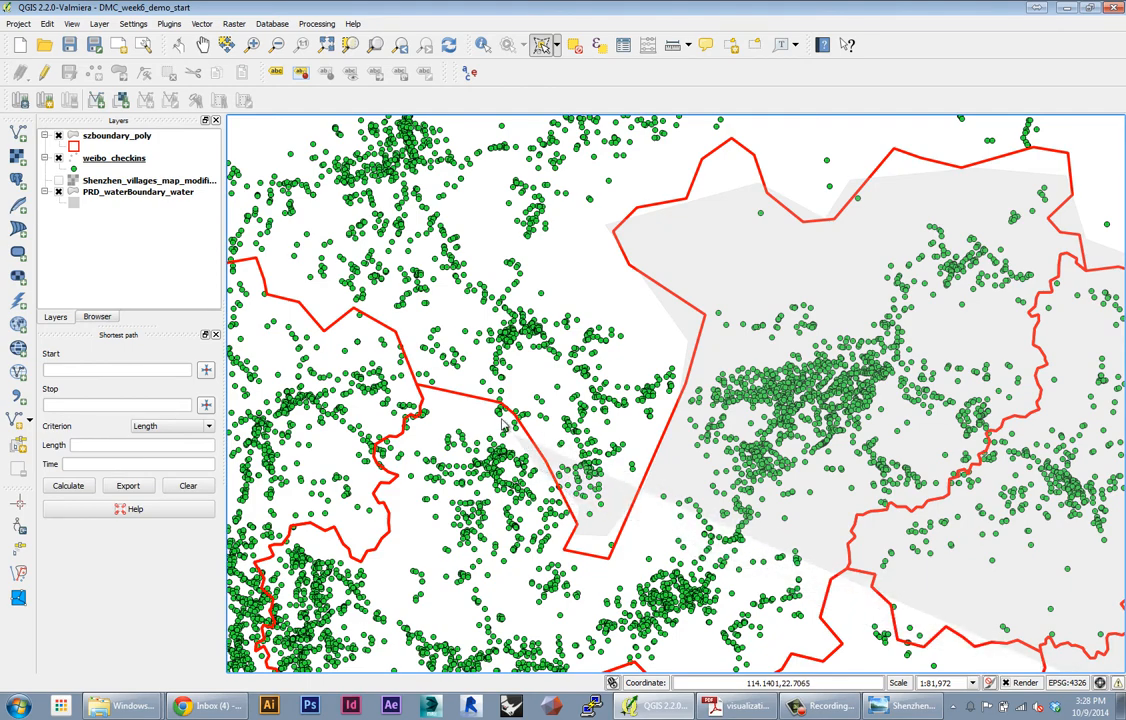
pyautogui.moveTo(425, 358); pyautogui.dragTo(700, 410)
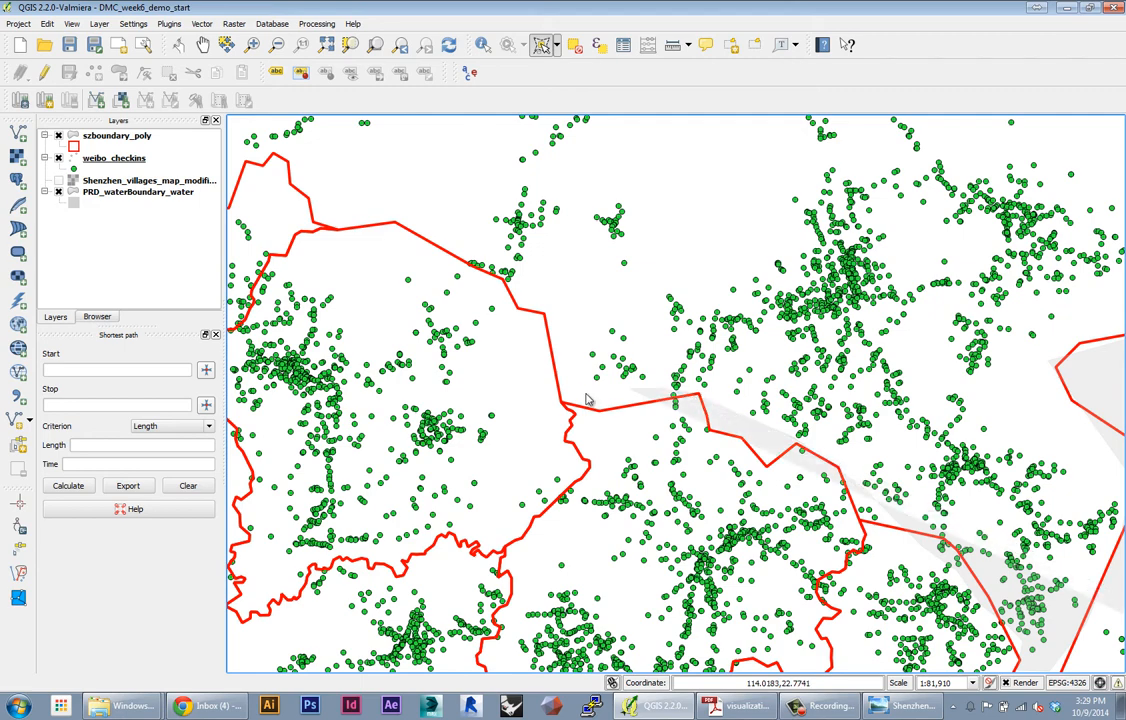
pyautogui.moveTo(476, 281); pyautogui.dragTo(547, 247)
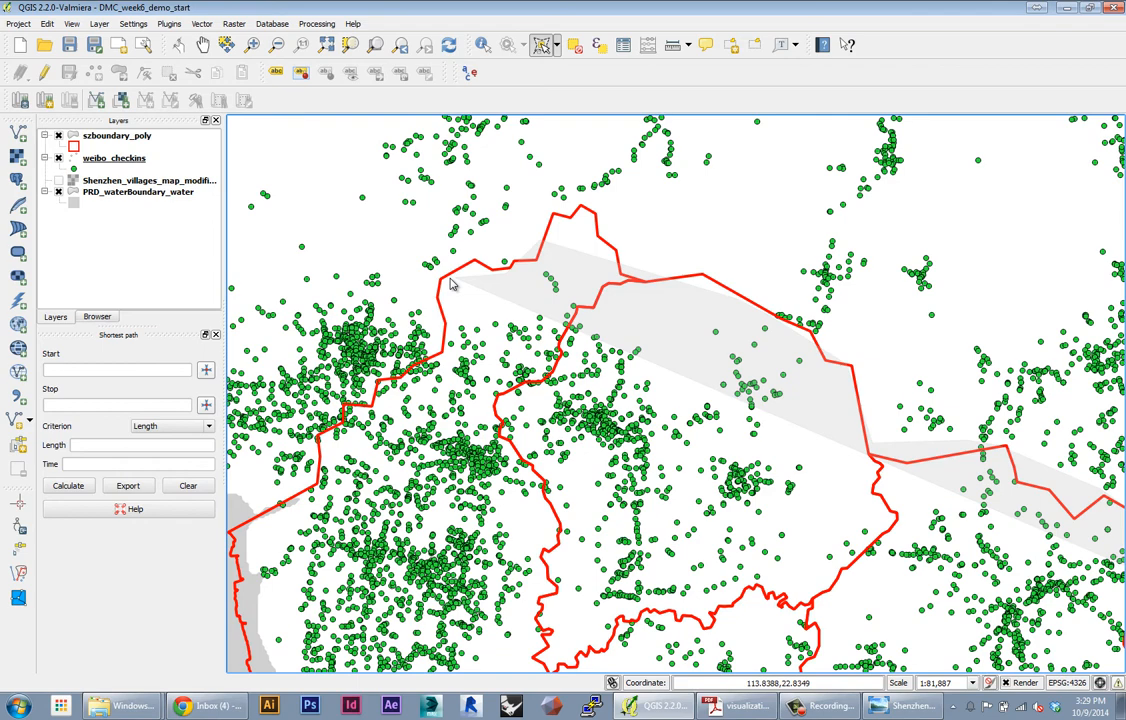
# Continue the outline westward and around Hong Kong to select 58898 check-in points.
pyautogui.moveTo(547, 247); pyautogui.dragTo(498, 300)
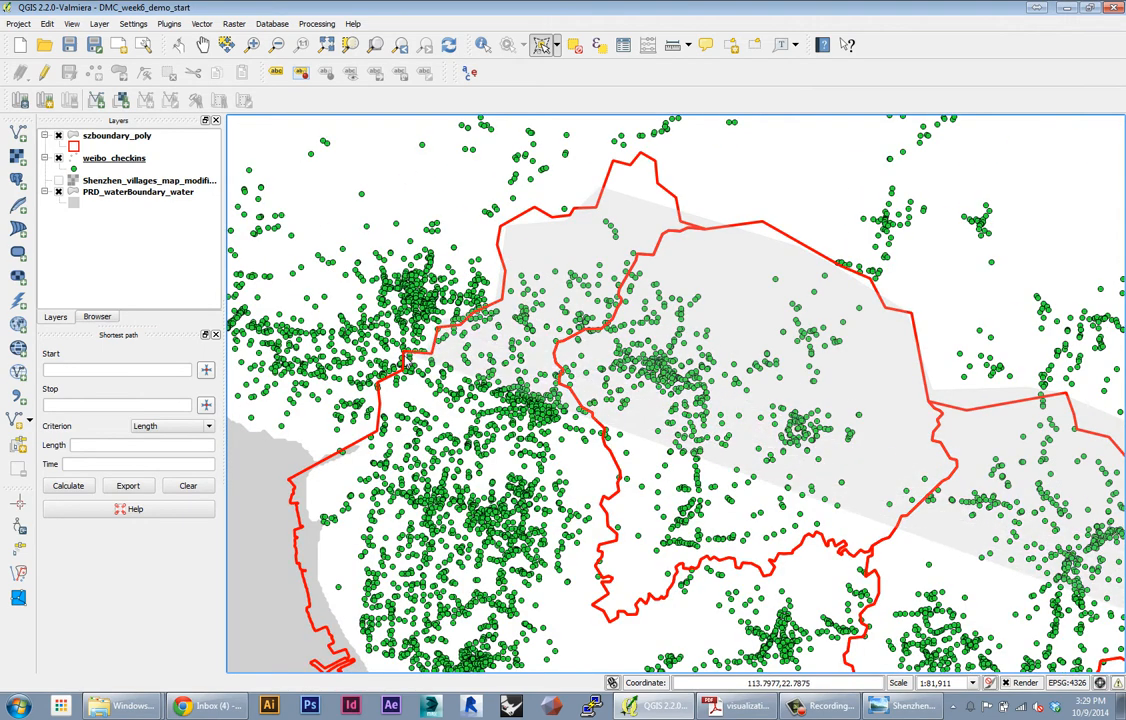
pyautogui.moveTo(370, 400); pyautogui.dragTo(487, 362)
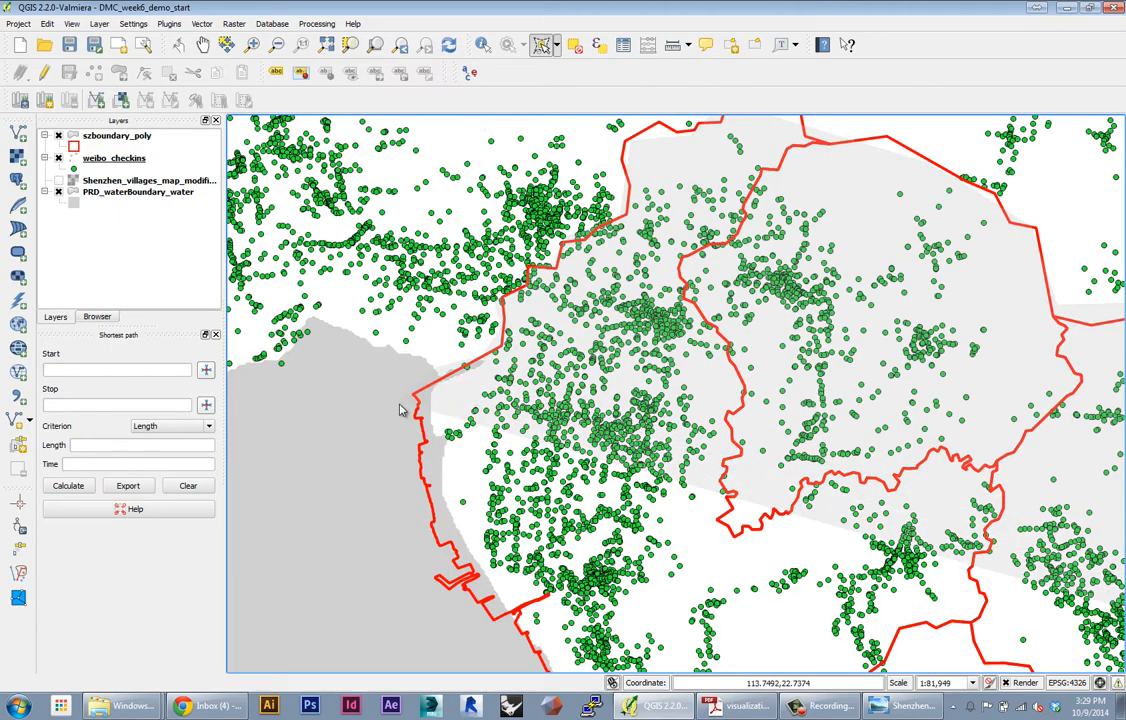
pyautogui.scroll(-1, 487, 400)
pyautogui.scroll(-1, 487, 400)
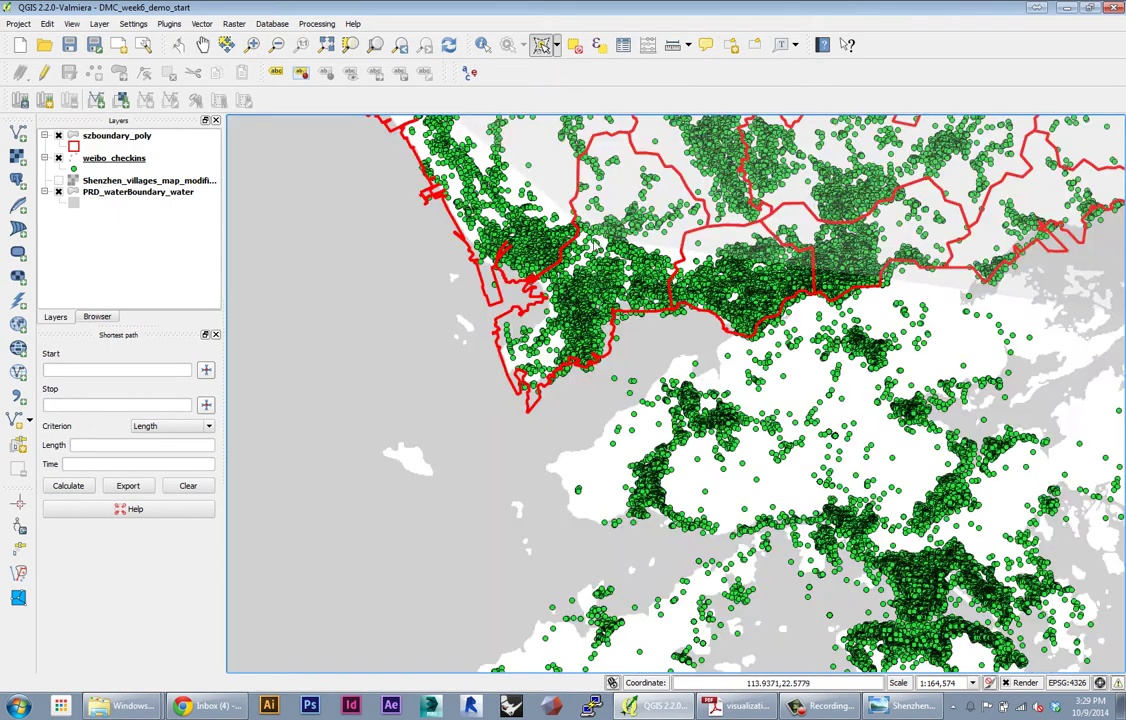
pyautogui.moveTo(540, 200); pyautogui.dragTo(473, 305)
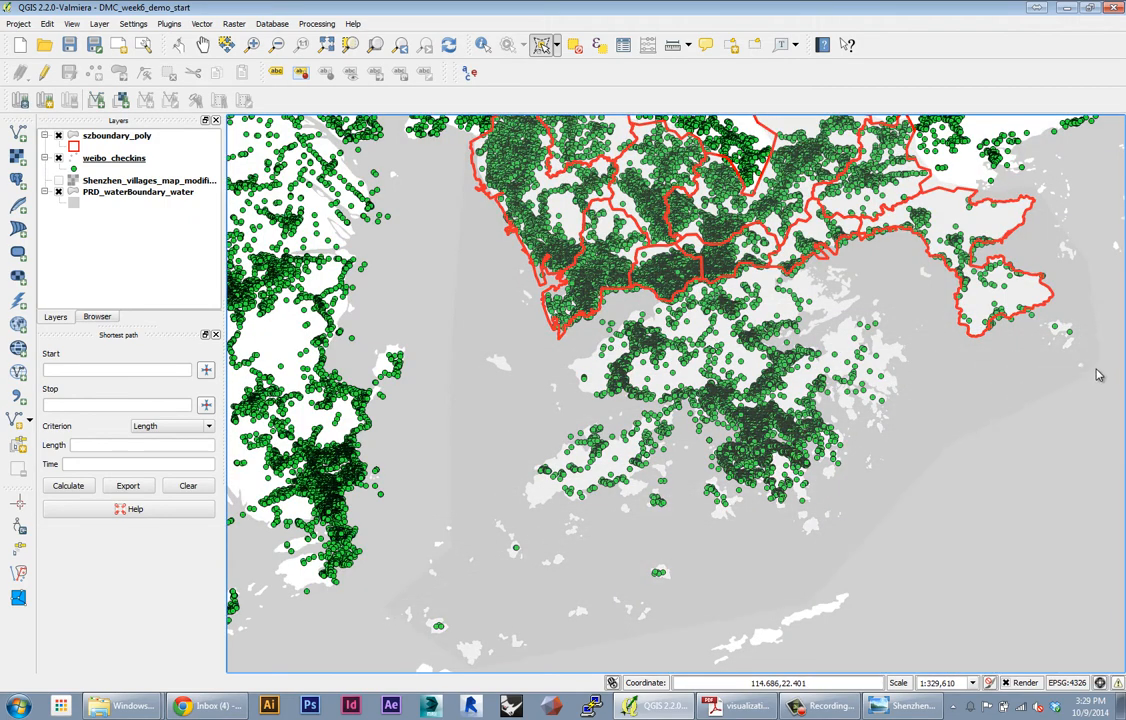
pyautogui.moveTo(950, 245); pyautogui.dragTo(1021, 343)
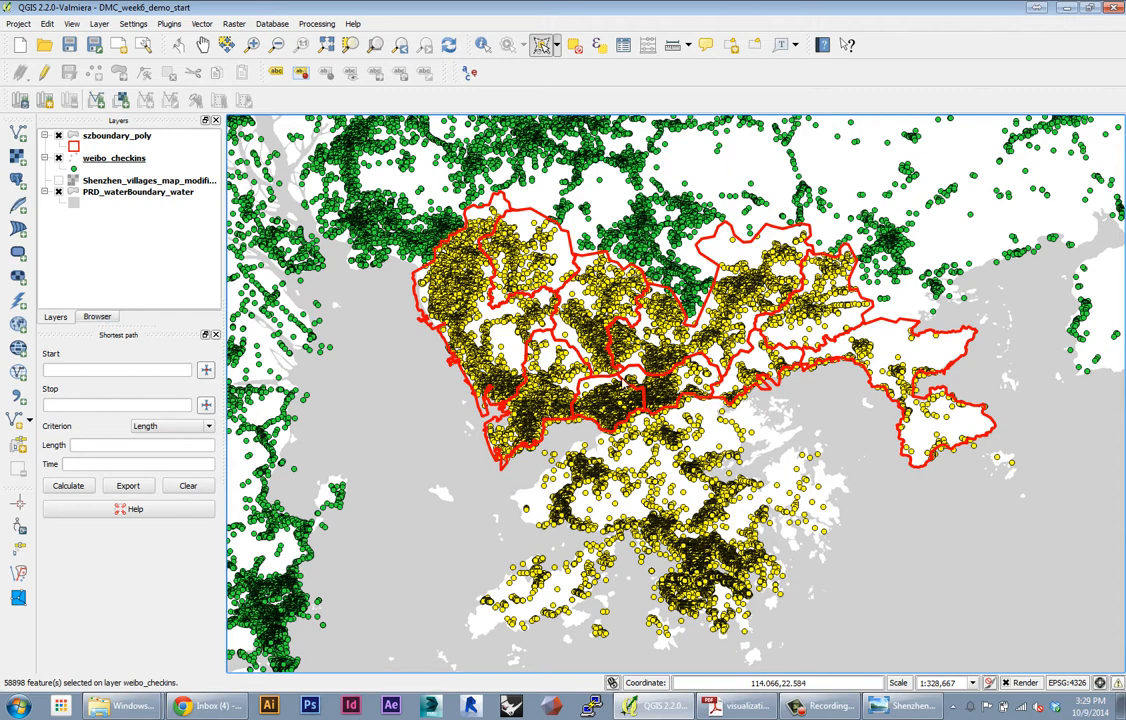
# Set up saving the selection as weibo_checkins_selected.shp on the Desktop.
pyautogui.rightClick(119, 160)
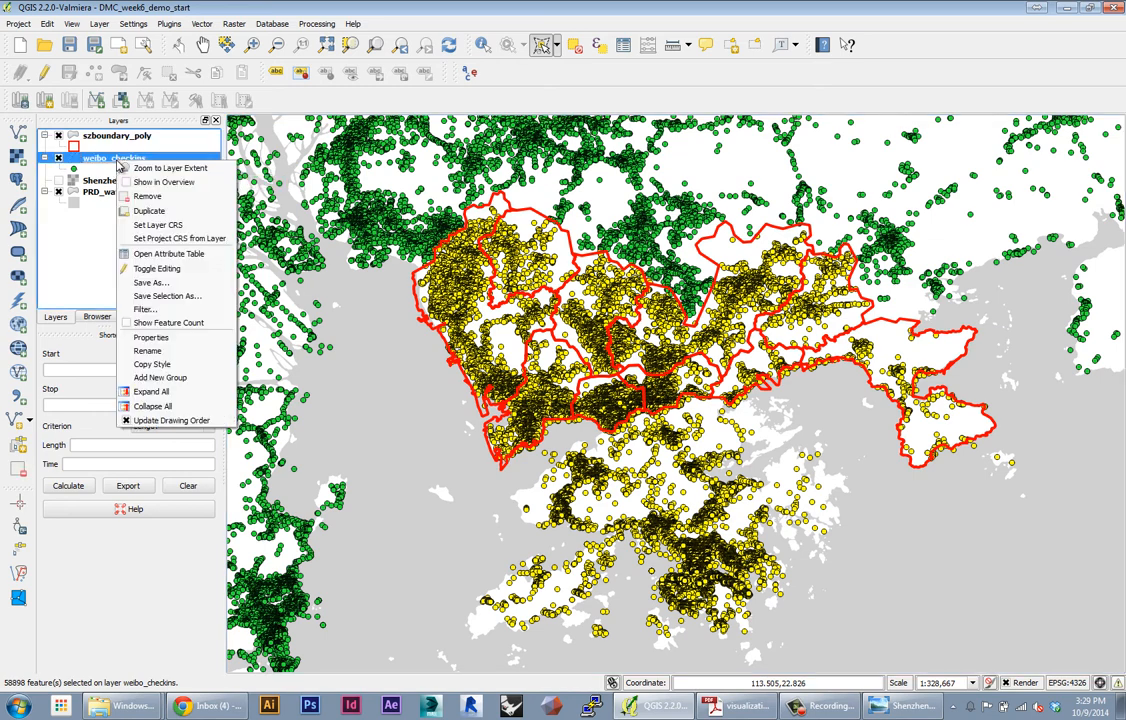
pyautogui.click(160, 296)
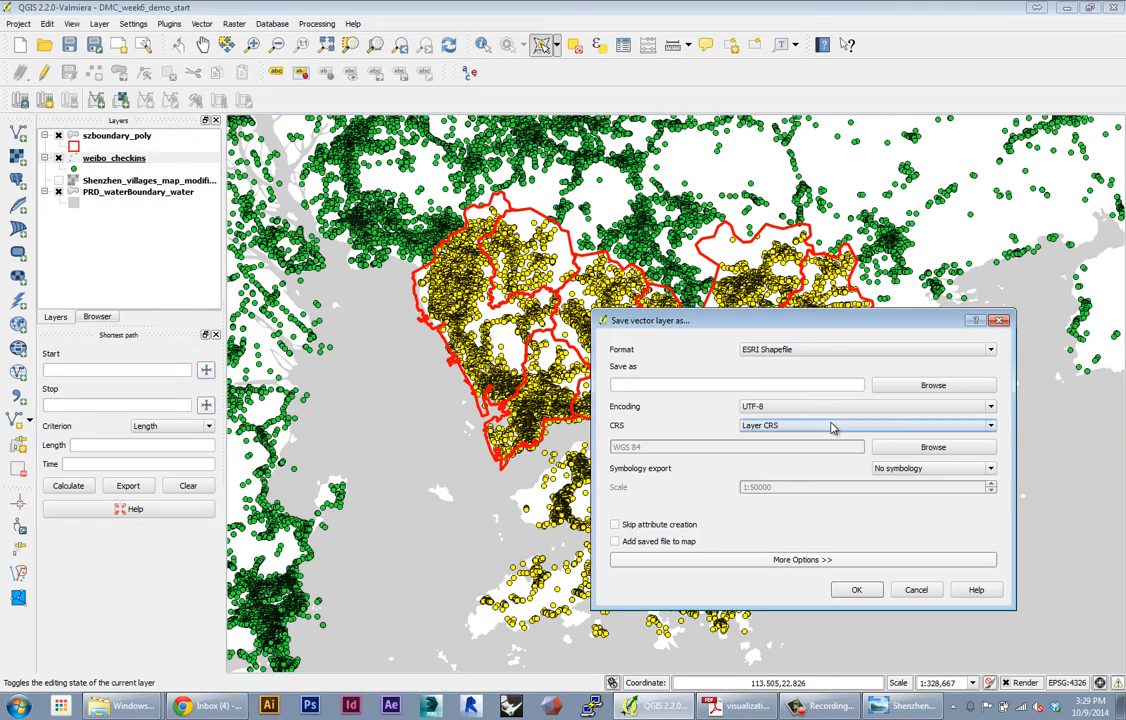
pyautogui.click(930, 385)
pyautogui.click(690, 396)
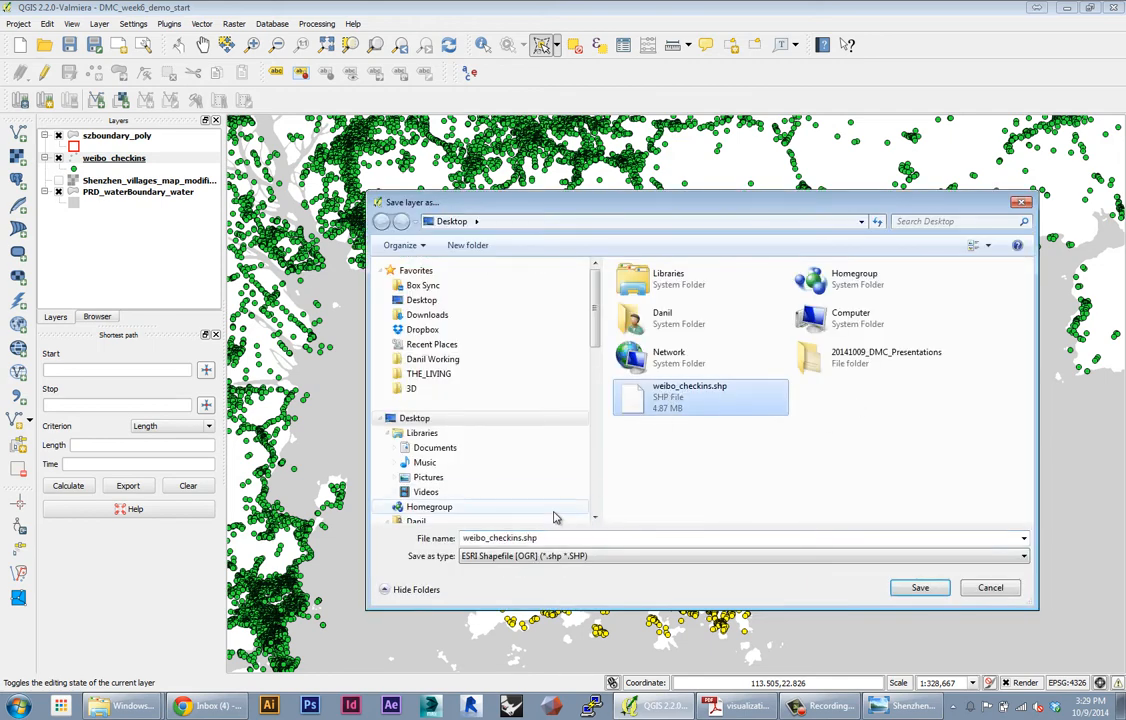
pyautogui.click(523, 538)
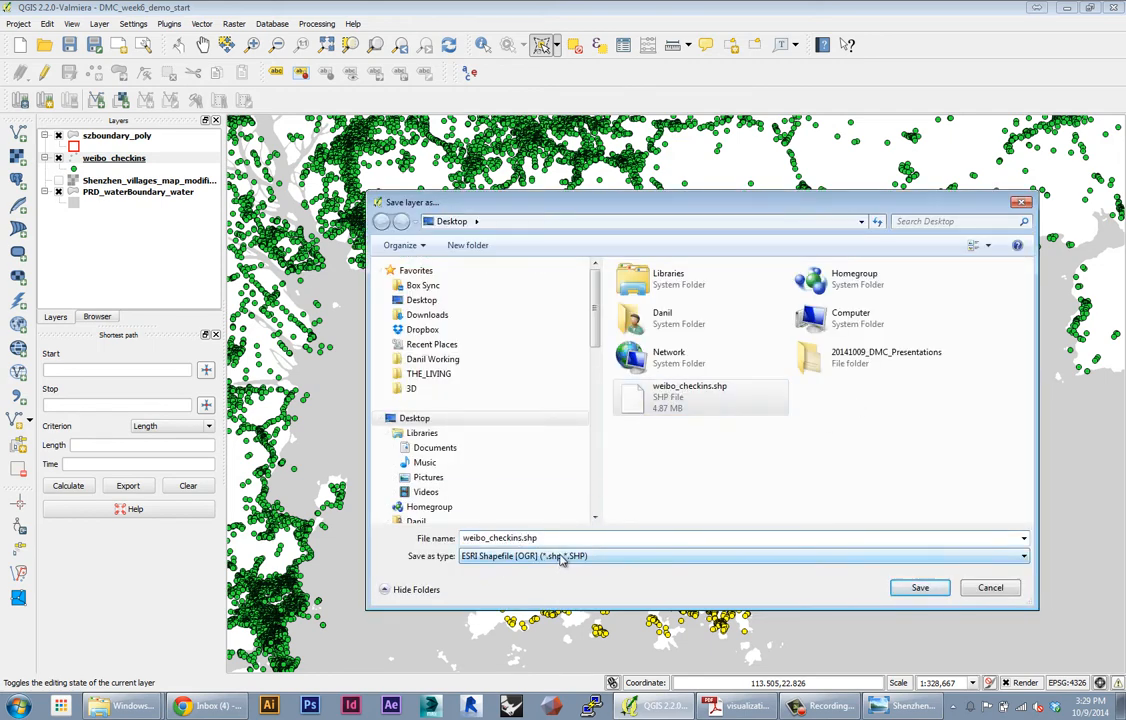
pyautogui.write('_selected')
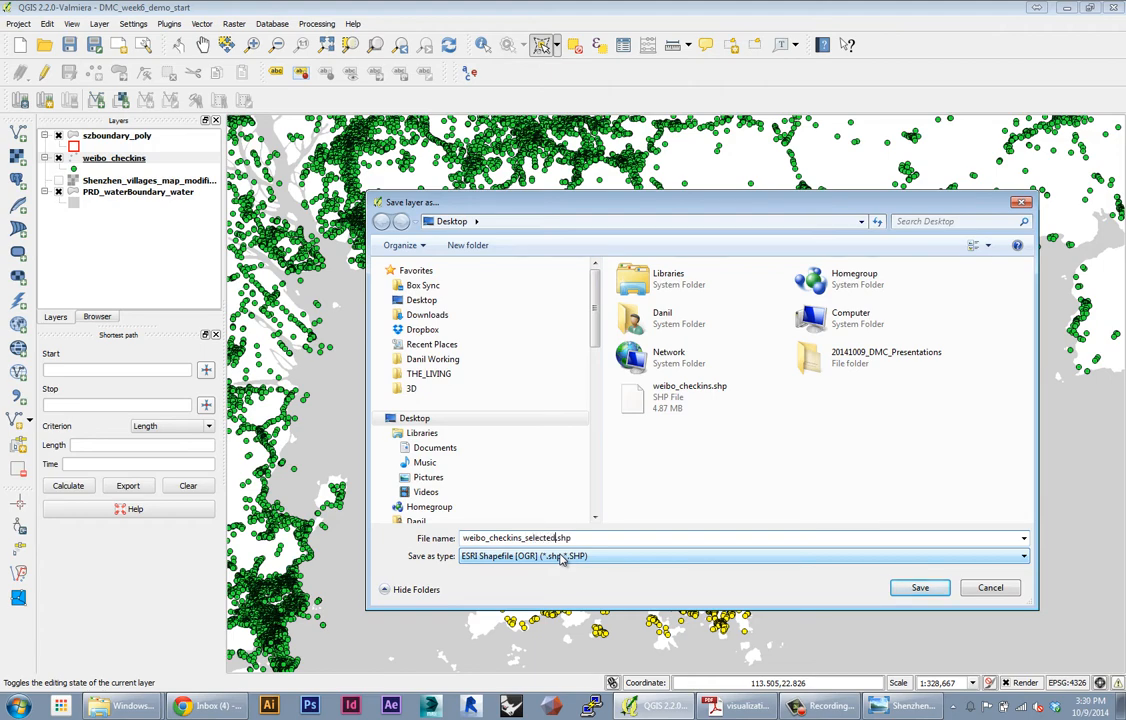
pyautogui.press('Return')
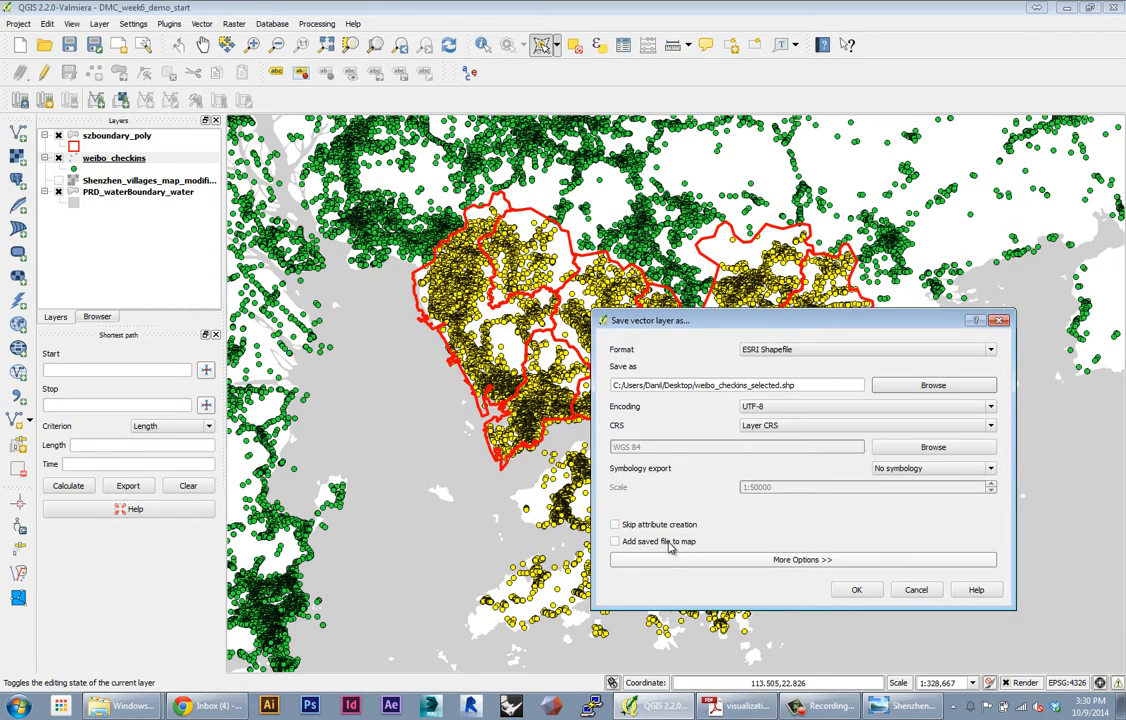
# Export the selection with the saved file added to the map.
pyautogui.click(614, 541)
pyautogui.click(857, 590)
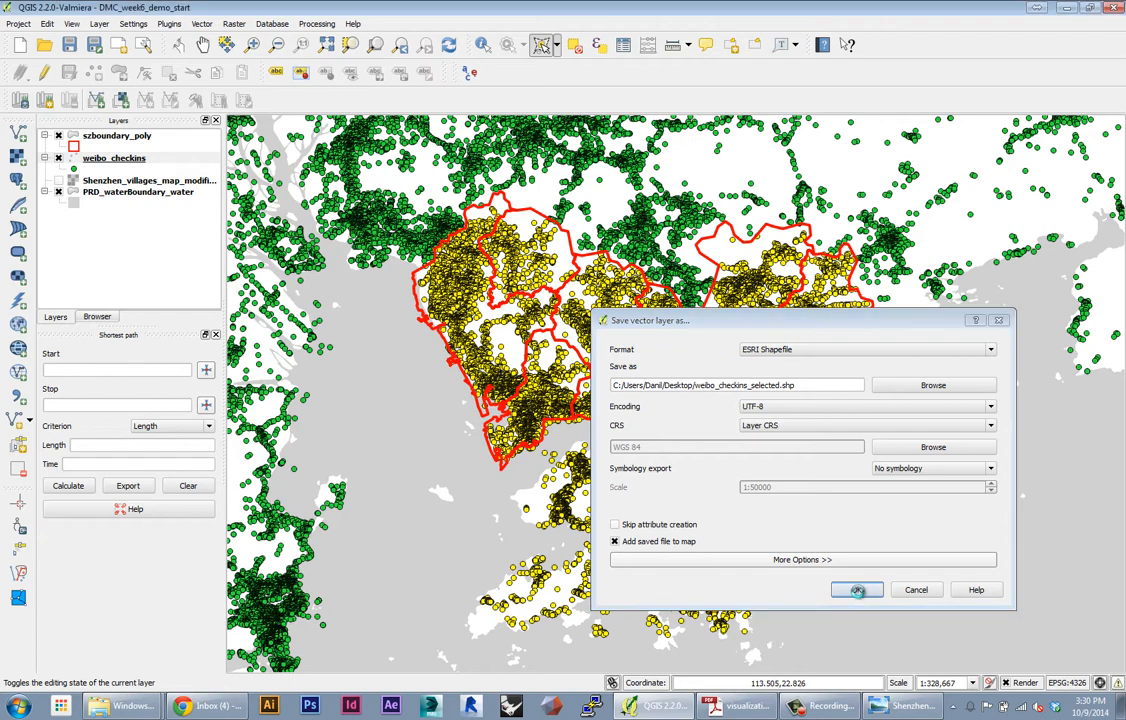
# Remove the original weibo_checkins layer and recentre the map on Shenzhen and Hong Kong.
pyautogui.rightClick(110, 175)
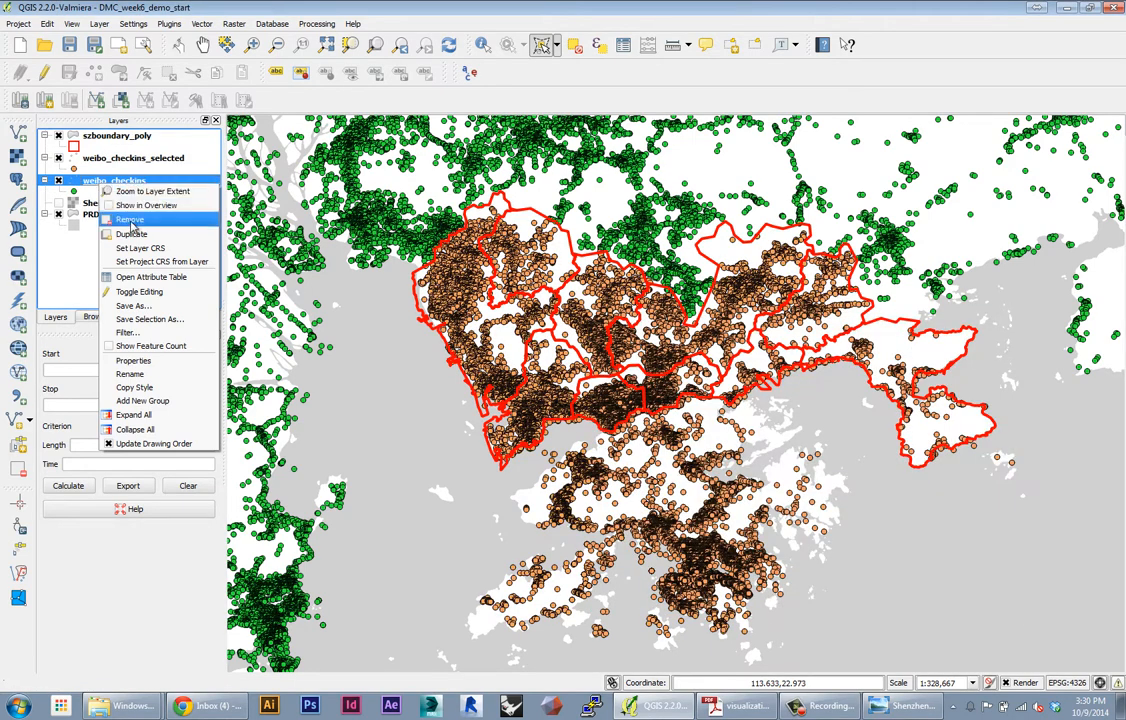
pyautogui.click(126, 214)
pyautogui.click(532, 369)
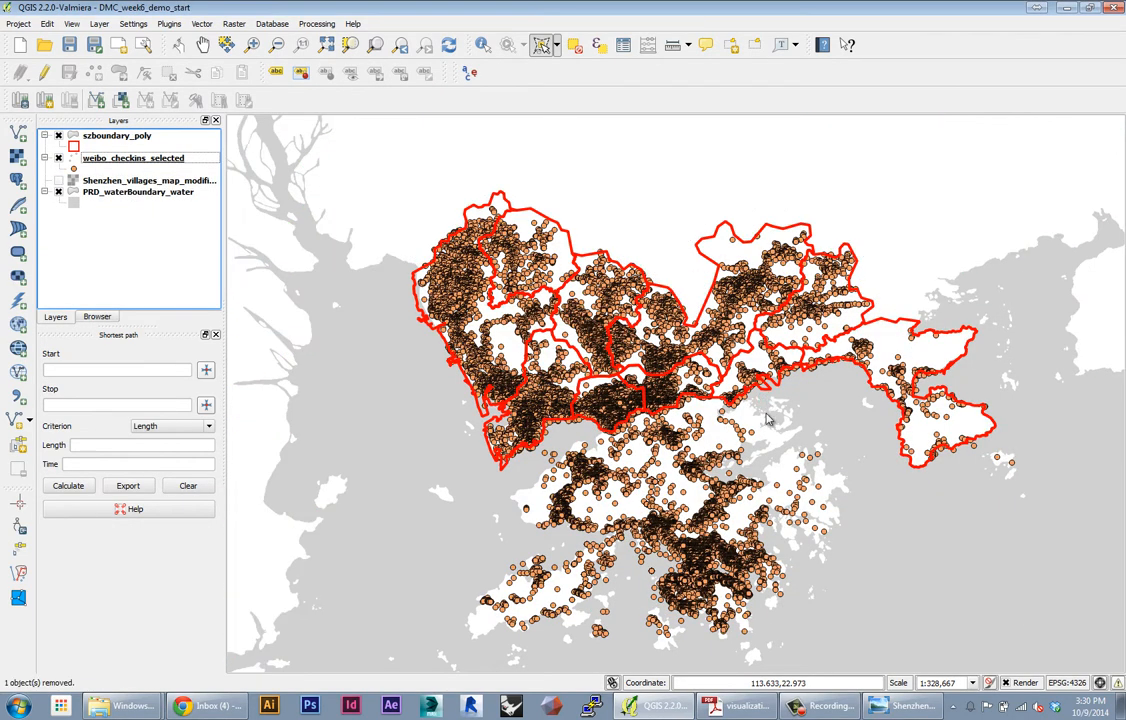
pyautogui.scroll(-1, 790, 465)
pyautogui.scroll(-1, 790, 465)
pyautogui.scroll(1, 810, 500)
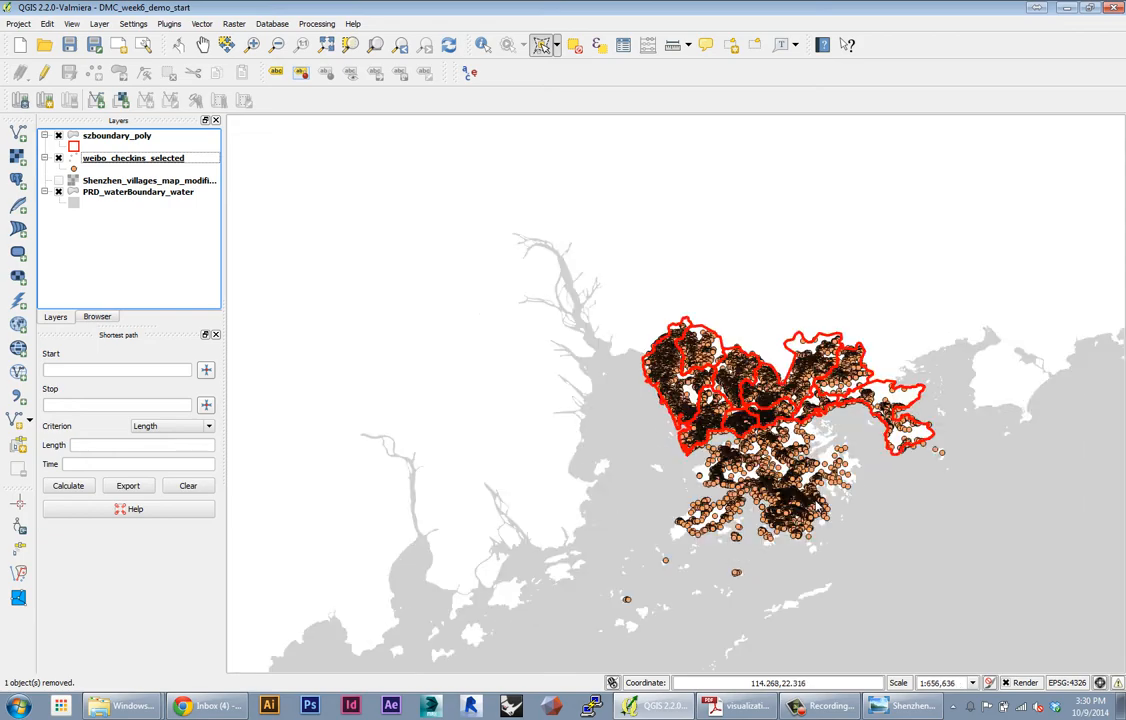
pyautogui.scroll(2, 831, 525)
pyautogui.moveTo(831, 525); pyautogui.dragTo(790, 536)
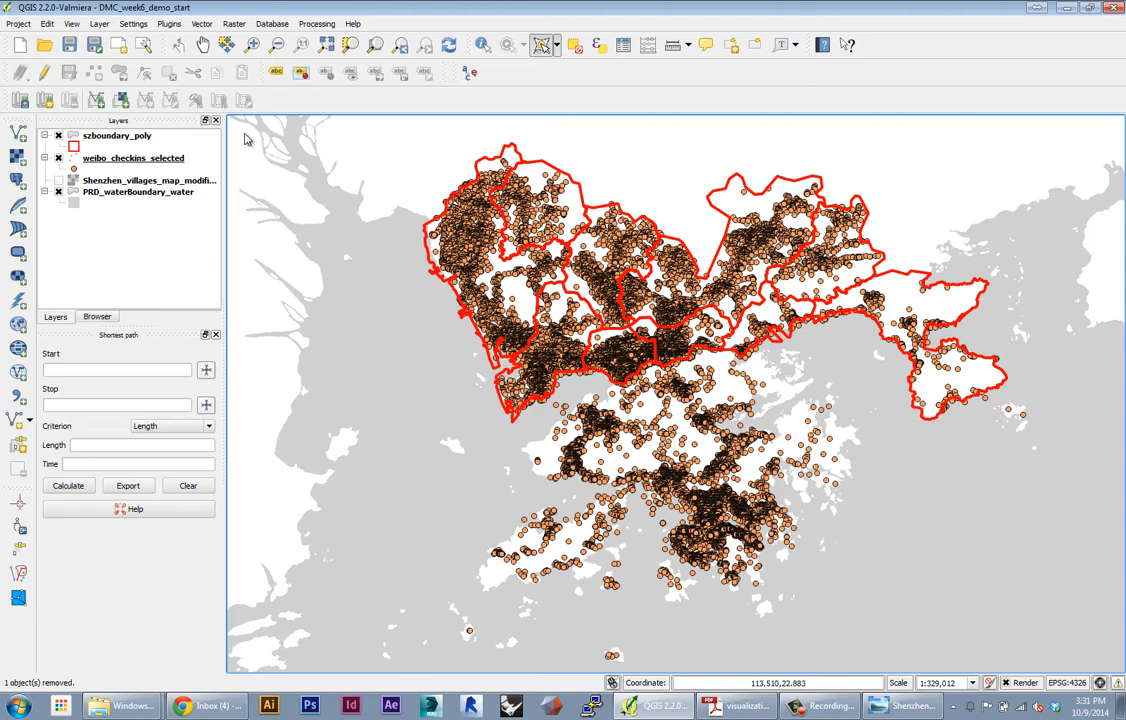
# Show the weibo_checkins_selected attribute table floating un-maximized over the map.
pyautogui.rightClick(127, 158)
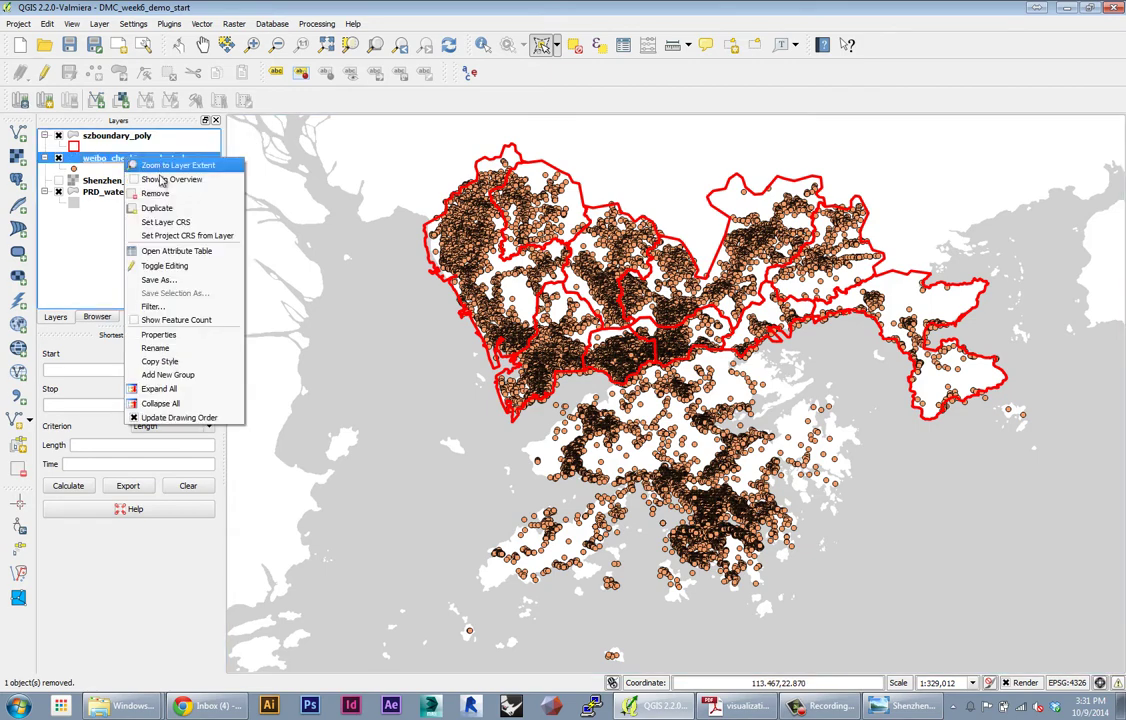
pyautogui.click(166, 251)
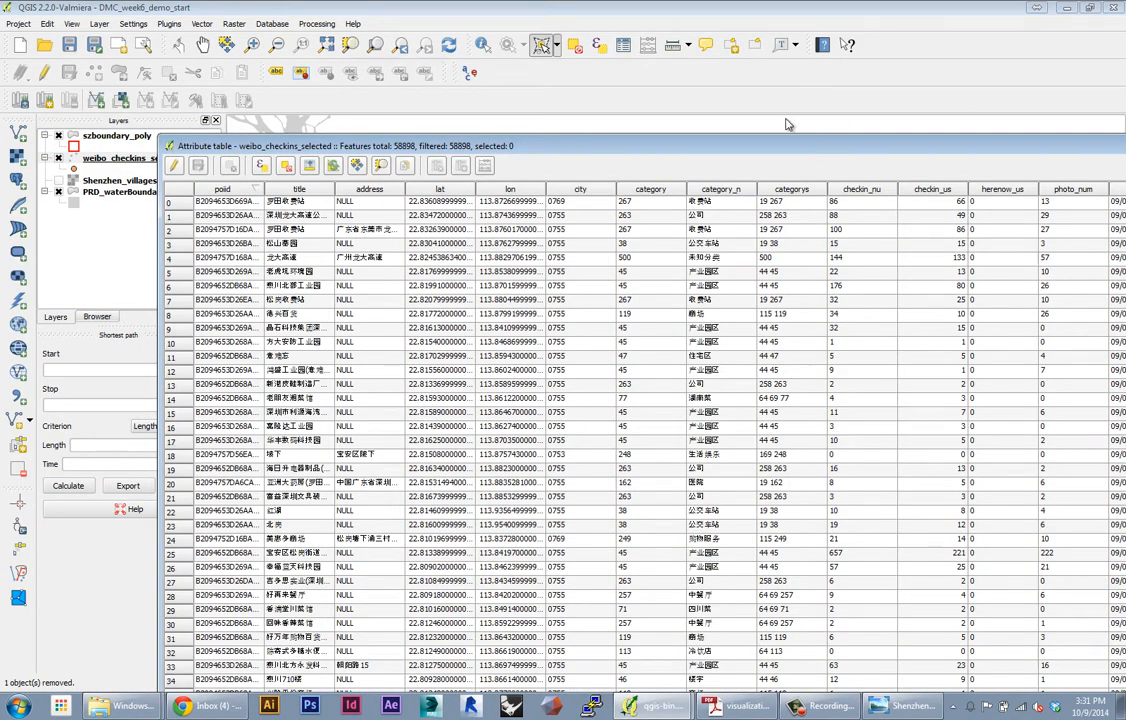
pyautogui.doubleClick(787, 145)
pyautogui.click(45, 664)
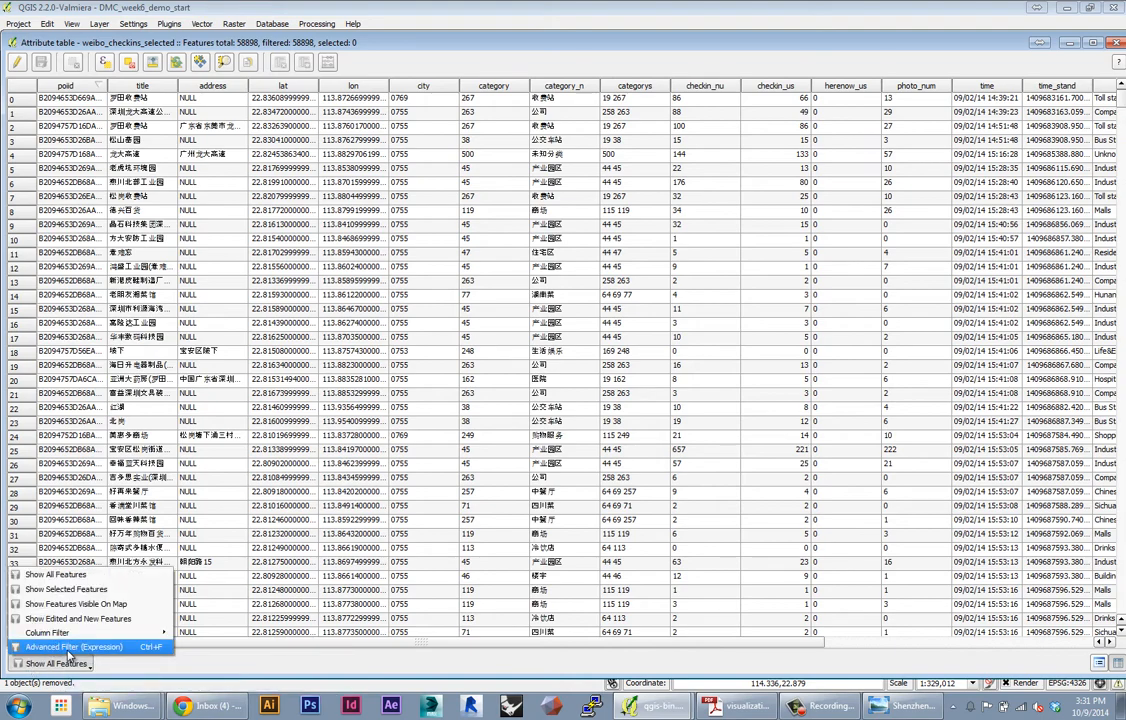
pyautogui.click(470, 122)
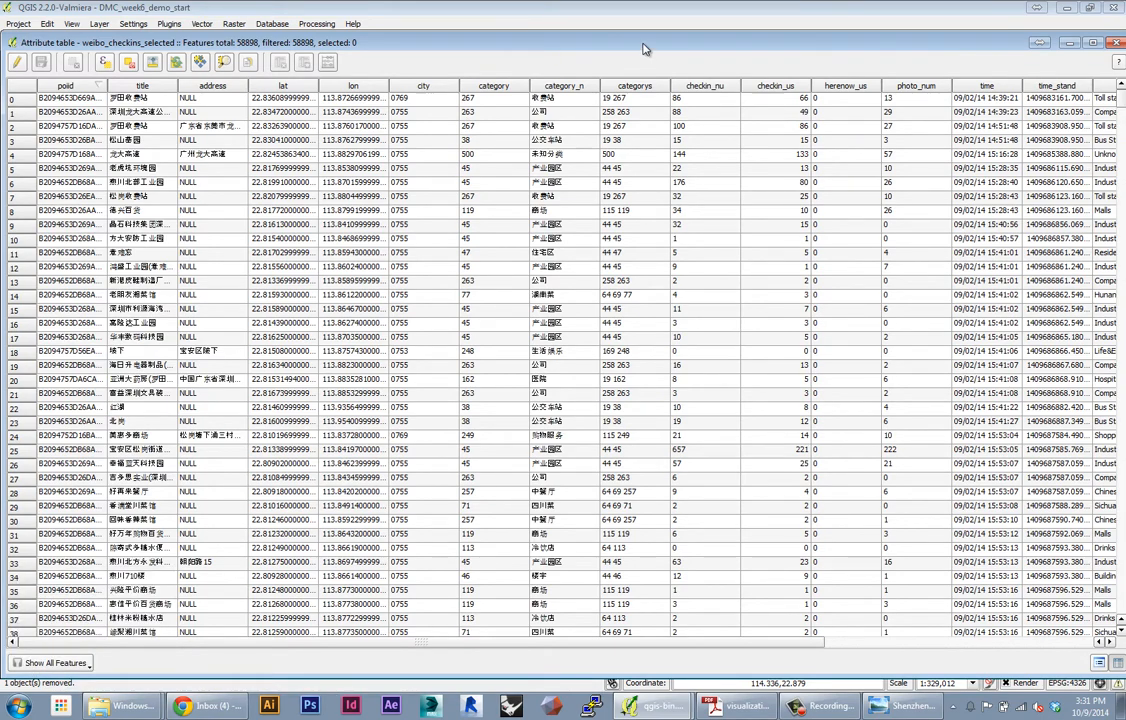
pyautogui.moveTo(645, 42); pyautogui.dragTo(654, 40)
pyautogui.moveTo(190, 40)
pyautogui.mouseDown()
pyautogui.moveTo(108, 48)
pyautogui.moveTo(170, 51)
pyautogui.mouseUp()
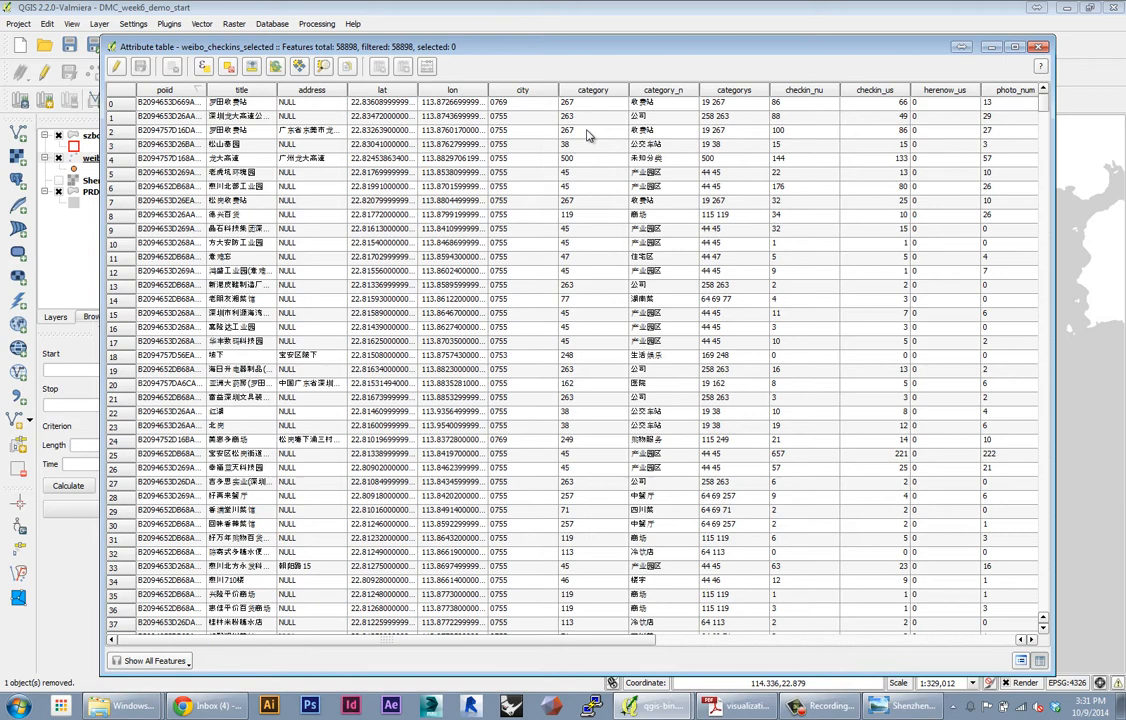
# Review the checkin_nu values and switch editing on for the layer.
pyautogui.click(641, 645)
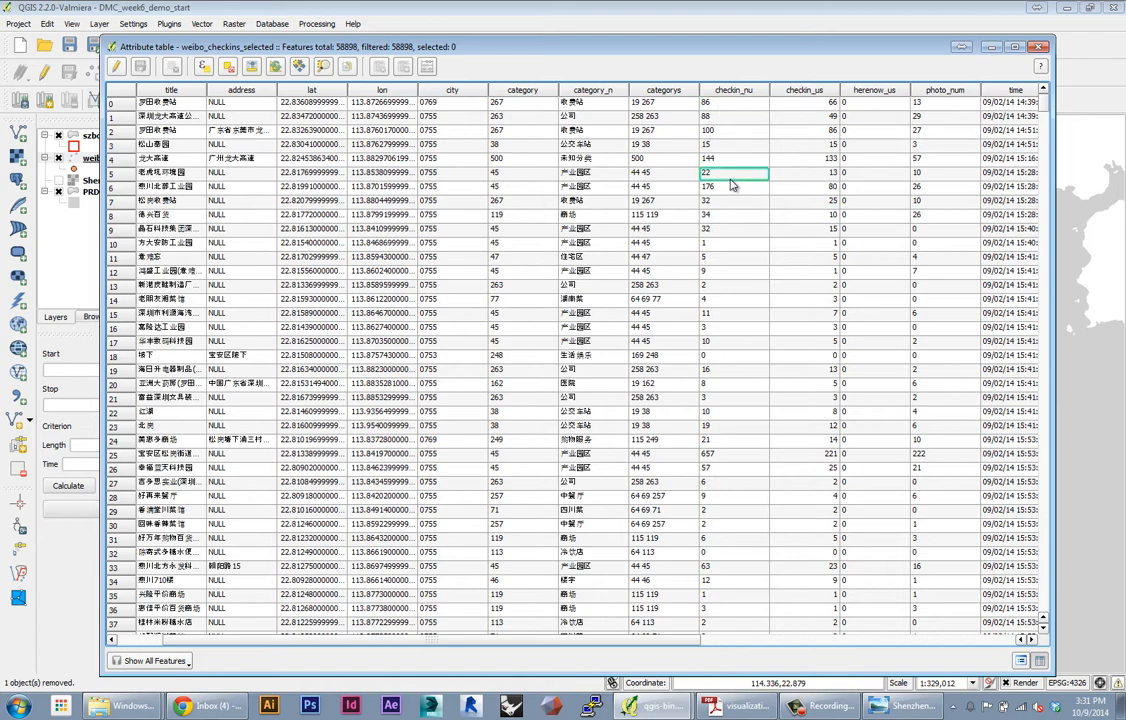
pyautogui.click(734, 300)
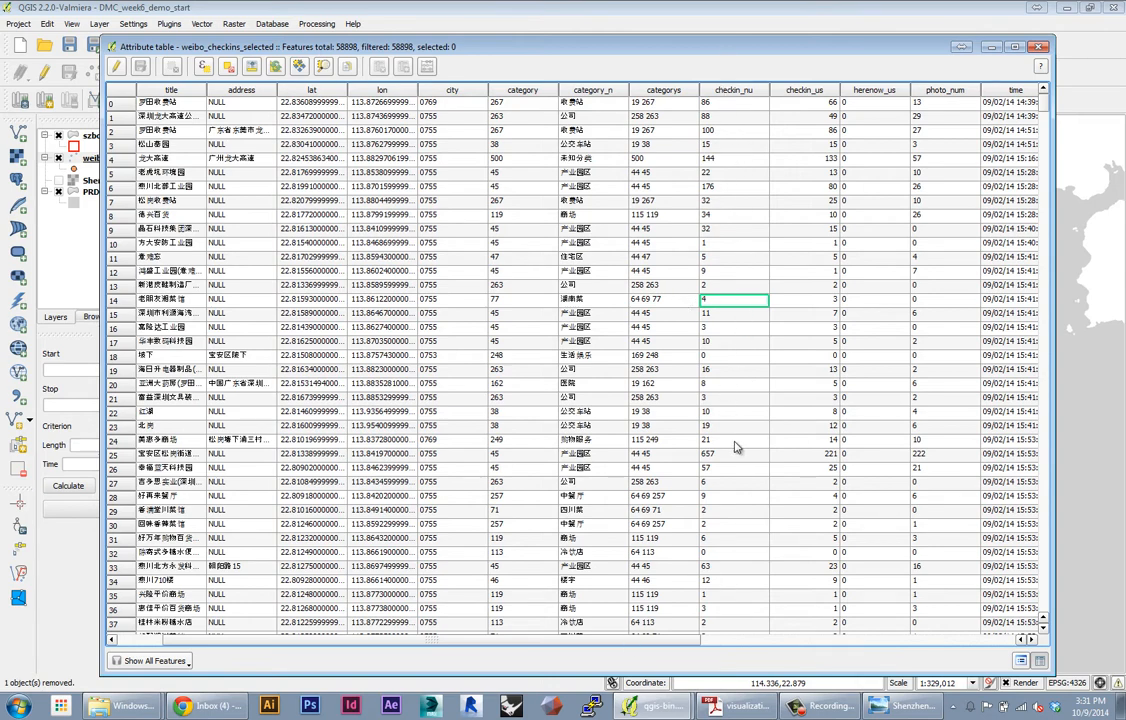
pyautogui.hscroll(5, 735, 445)
pyautogui.click(117, 70)
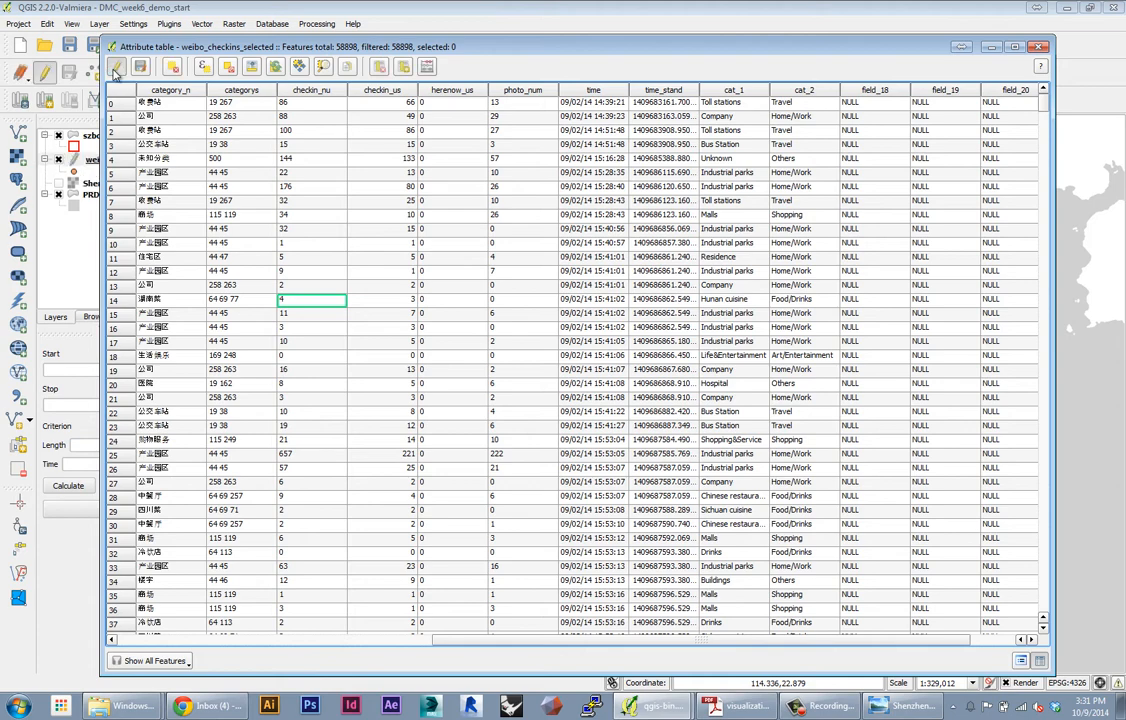
pyautogui.moveTo(300, 46); pyautogui.dragTo(232, 41)
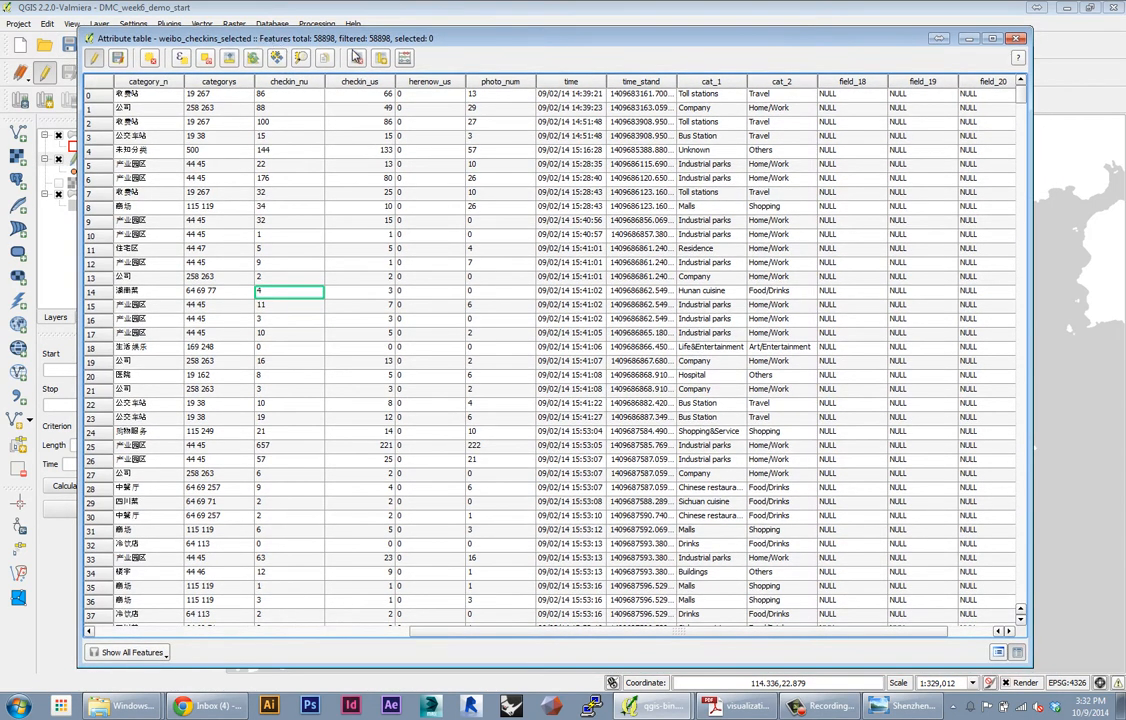
# Create an integer checkins field computed from checkin_nu in the field calculator.
pyautogui.click(405, 60)
pyautogui.write('checkins')
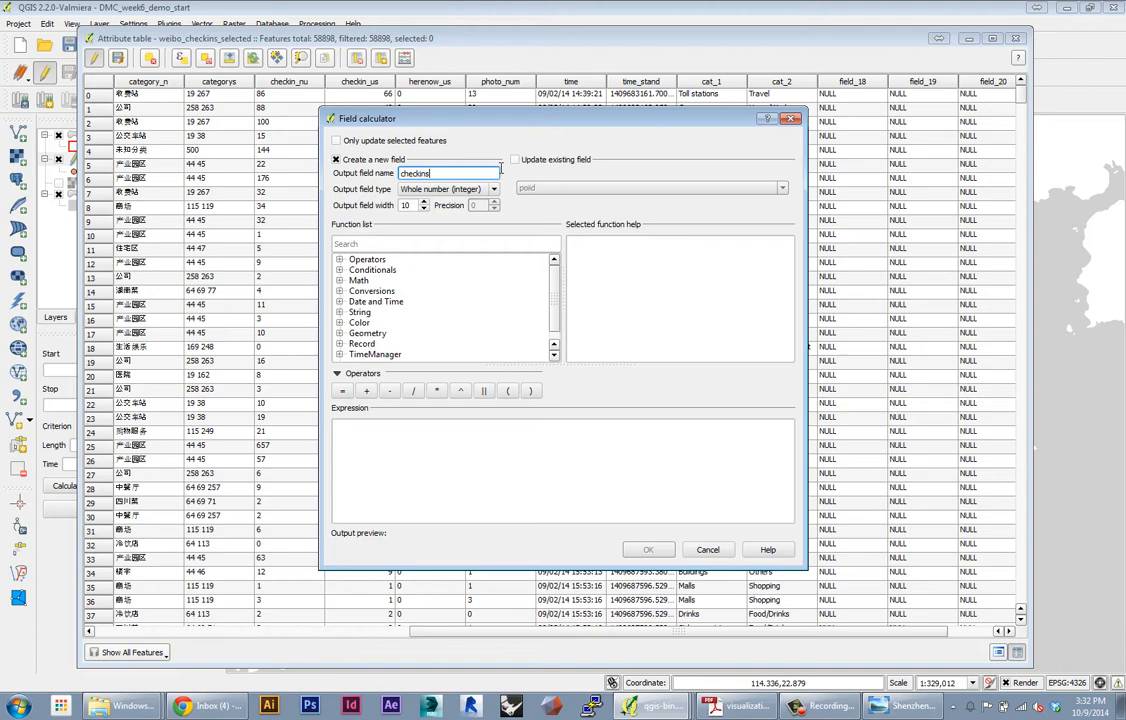
pyautogui.scroll(-1, 420, 300)
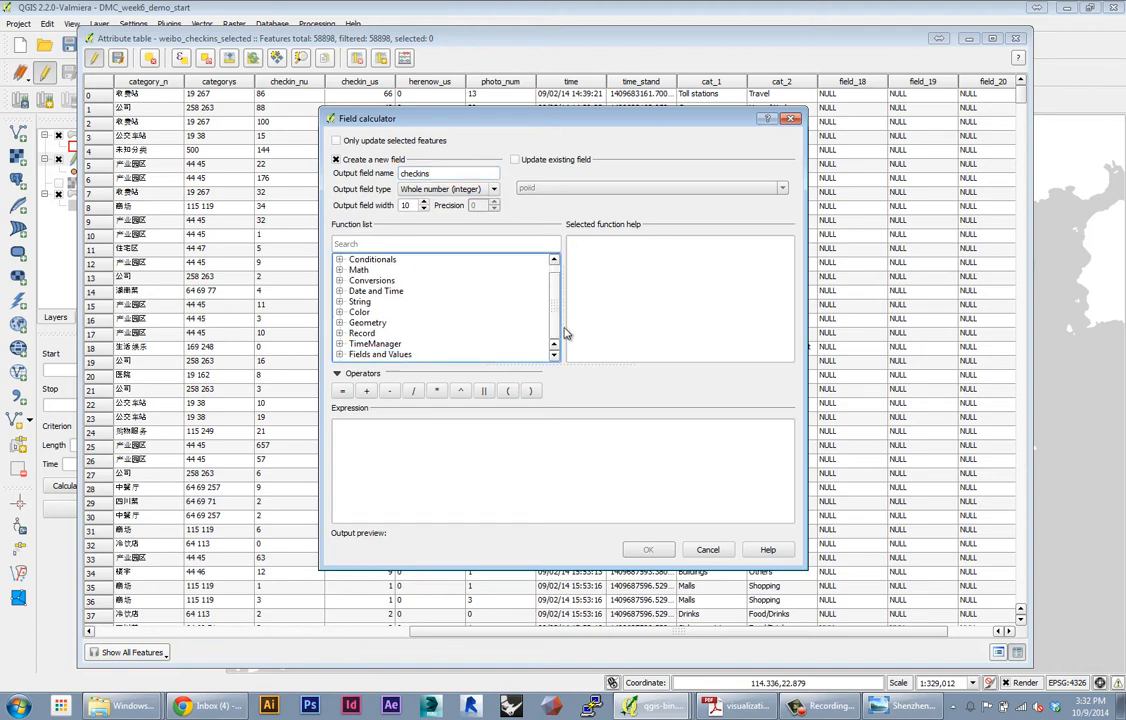
pyautogui.click(341, 355)
pyautogui.scroll(-3, 385, 333)
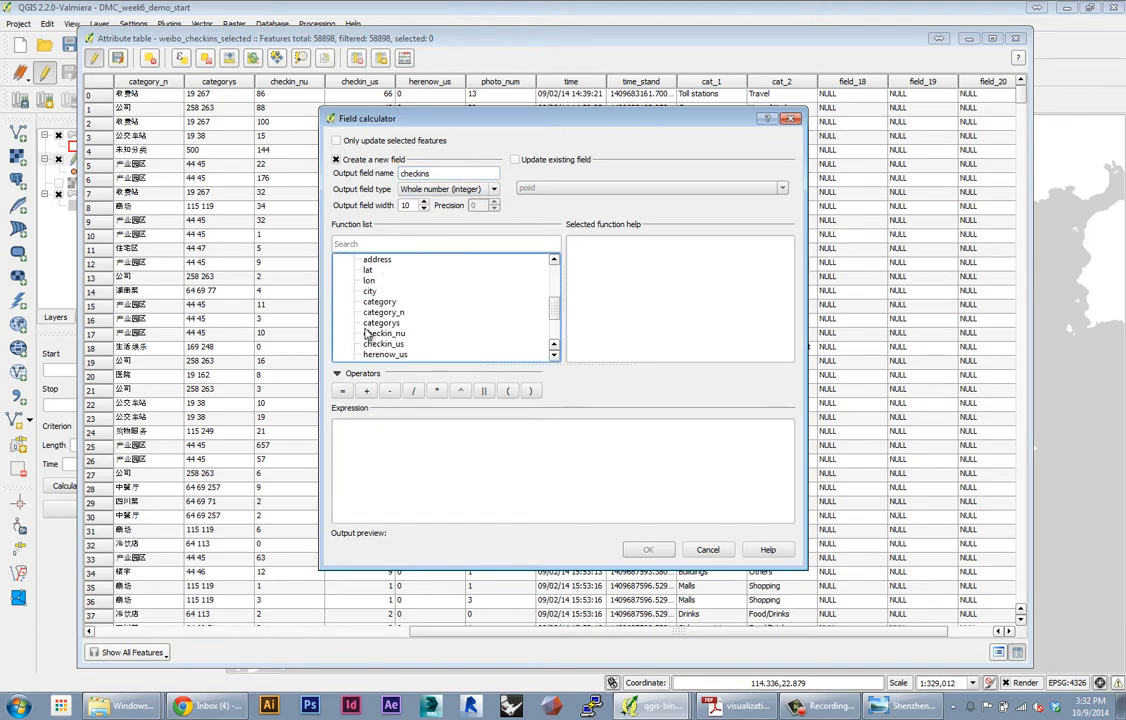
pyautogui.doubleClick(382, 333)
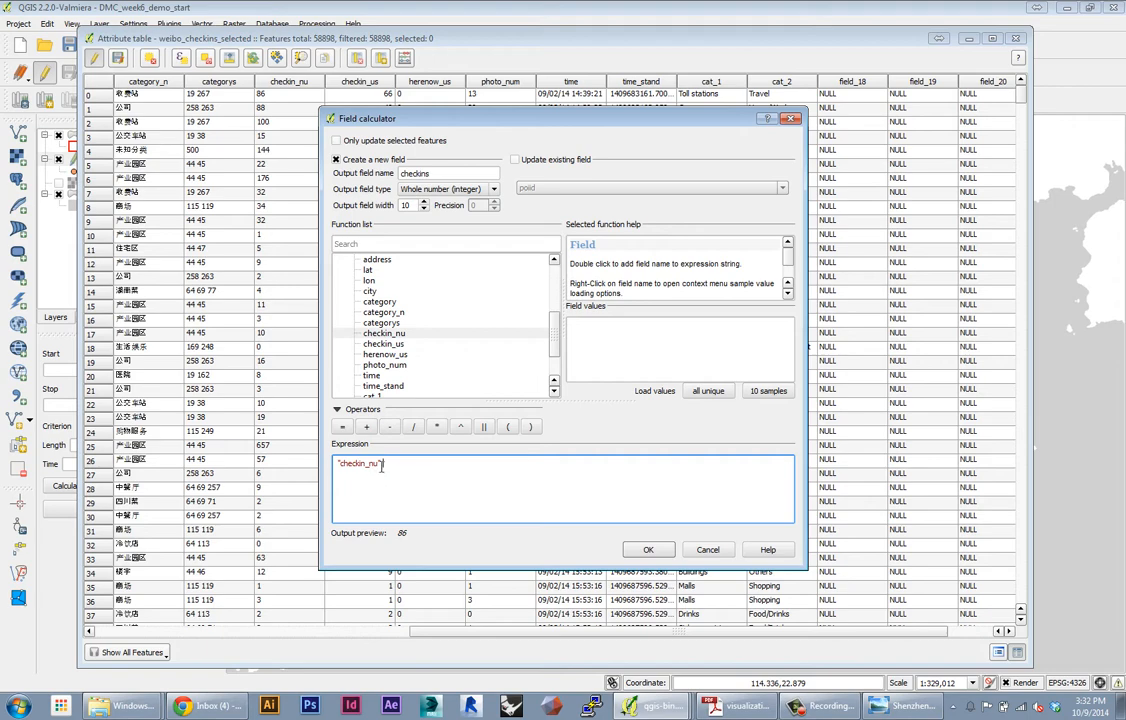
pyautogui.moveTo(390, 464); pyautogui.dragTo(343, 462)
pyautogui.click(580, 487)
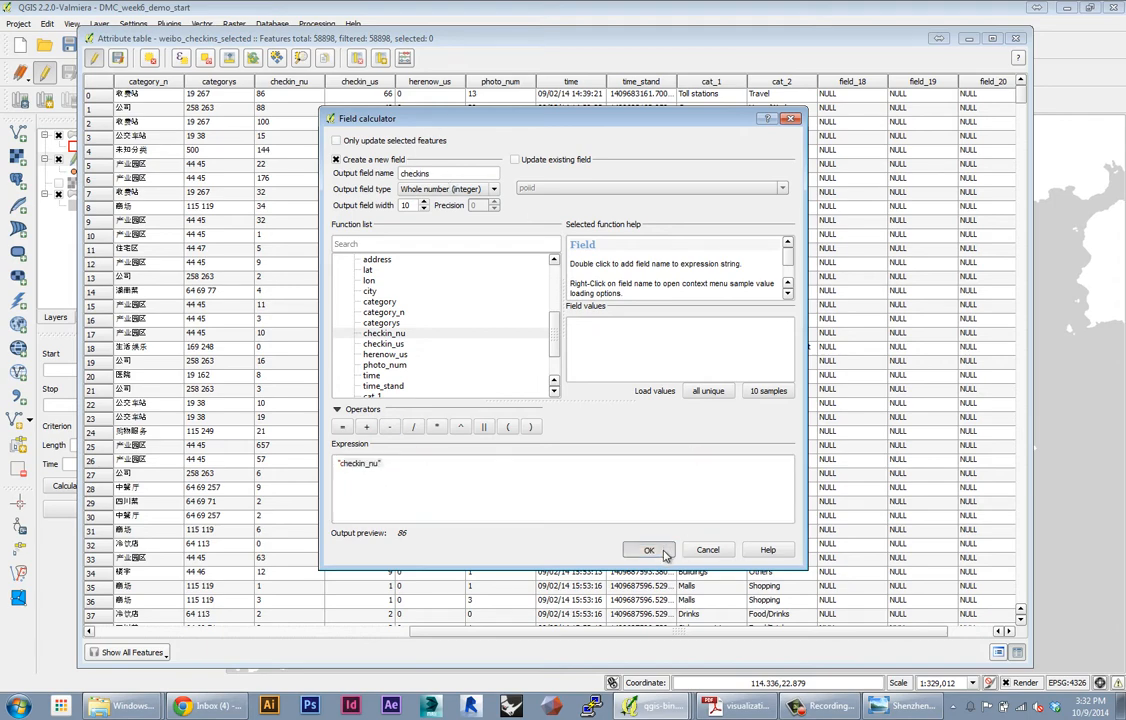
pyautogui.click(649, 550)
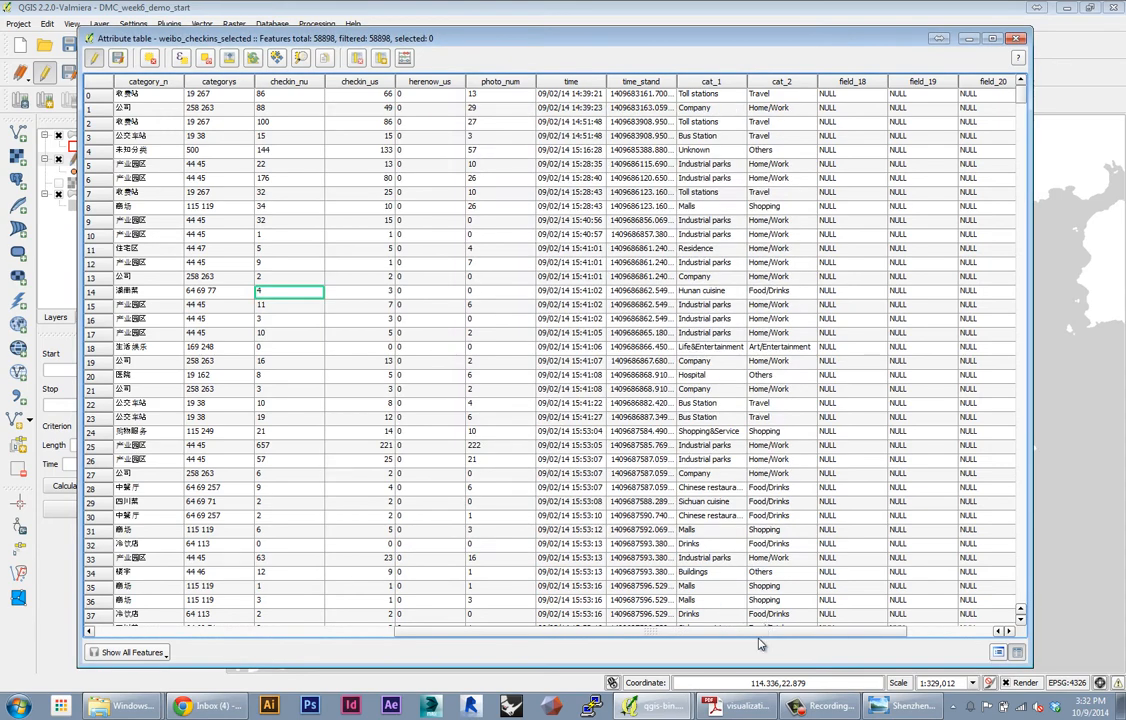
pyautogui.hscroll(3, 760, 644)
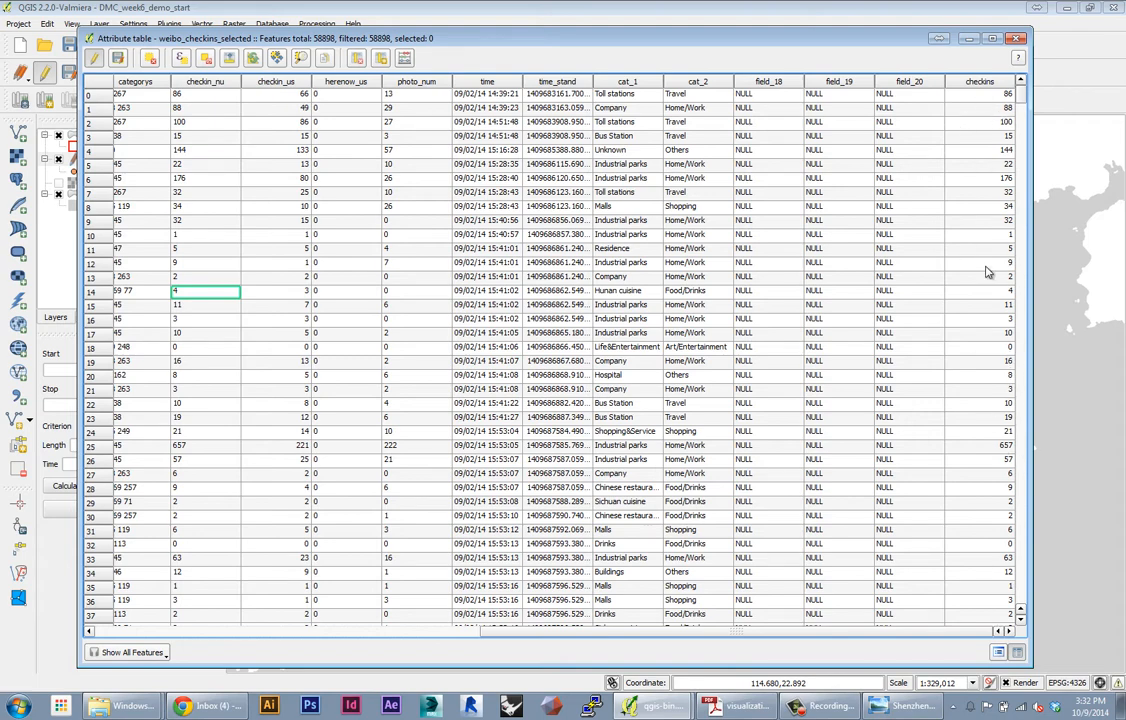
# Save the edits to weibo_checkins_selected and choose the expression-based table filter.
pyautogui.click(89, 59)
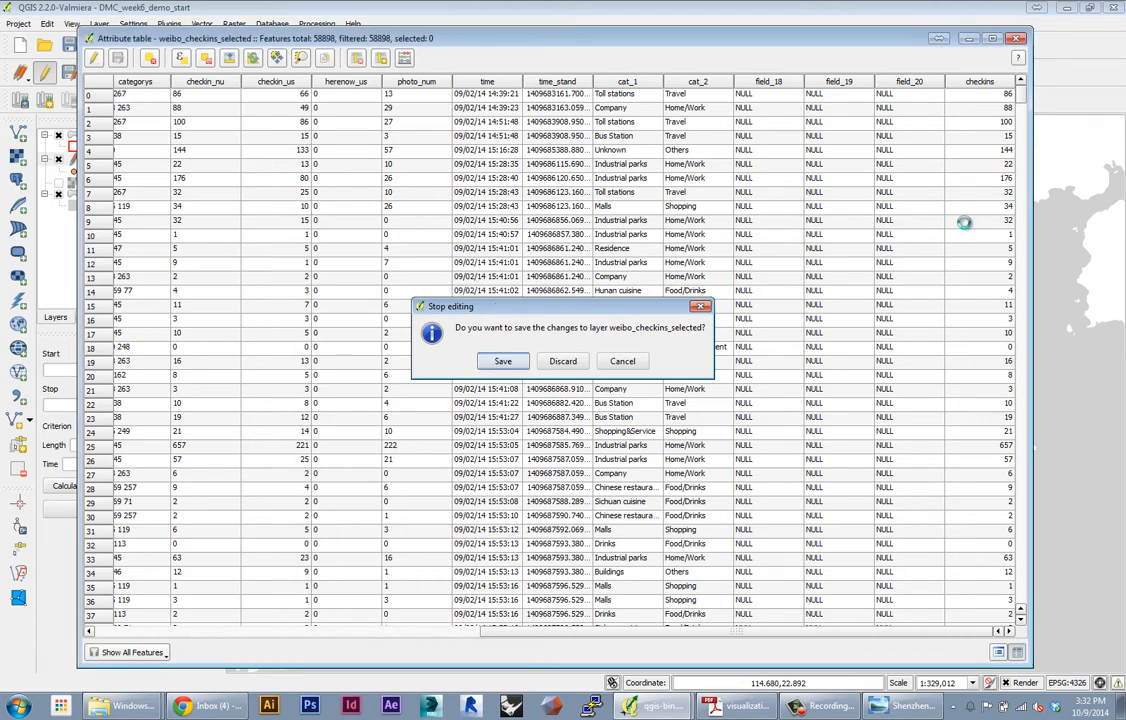
pyautogui.press('Return')
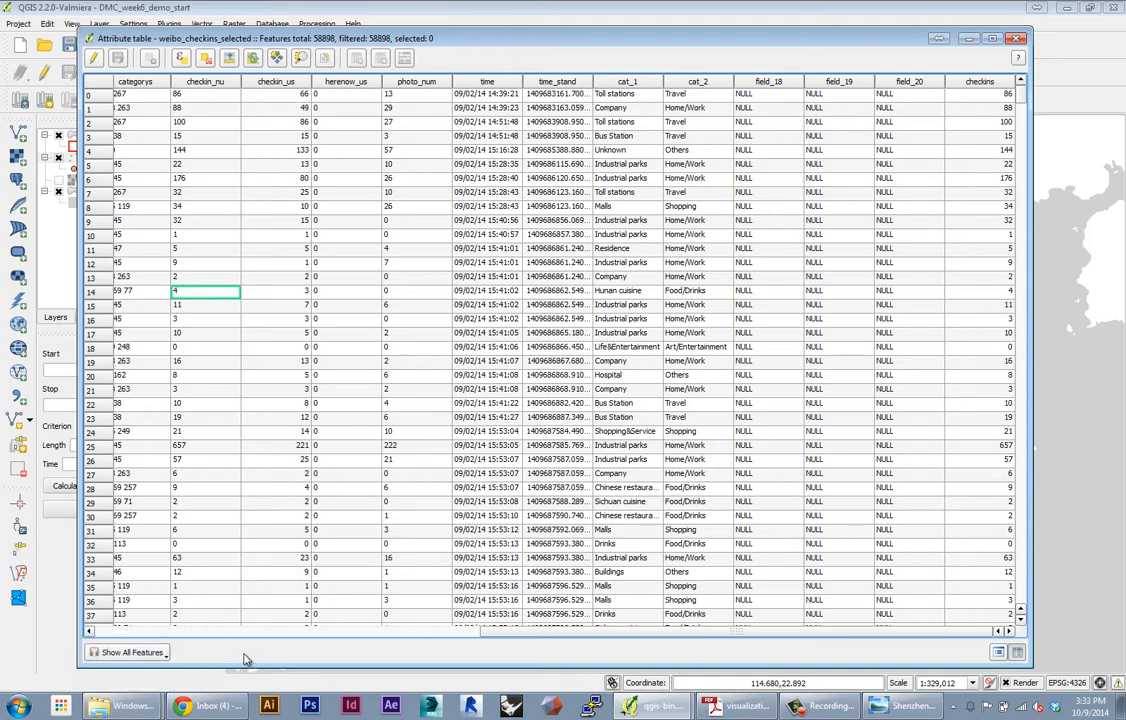
pyautogui.click(135, 652)
pyautogui.click(150, 637)
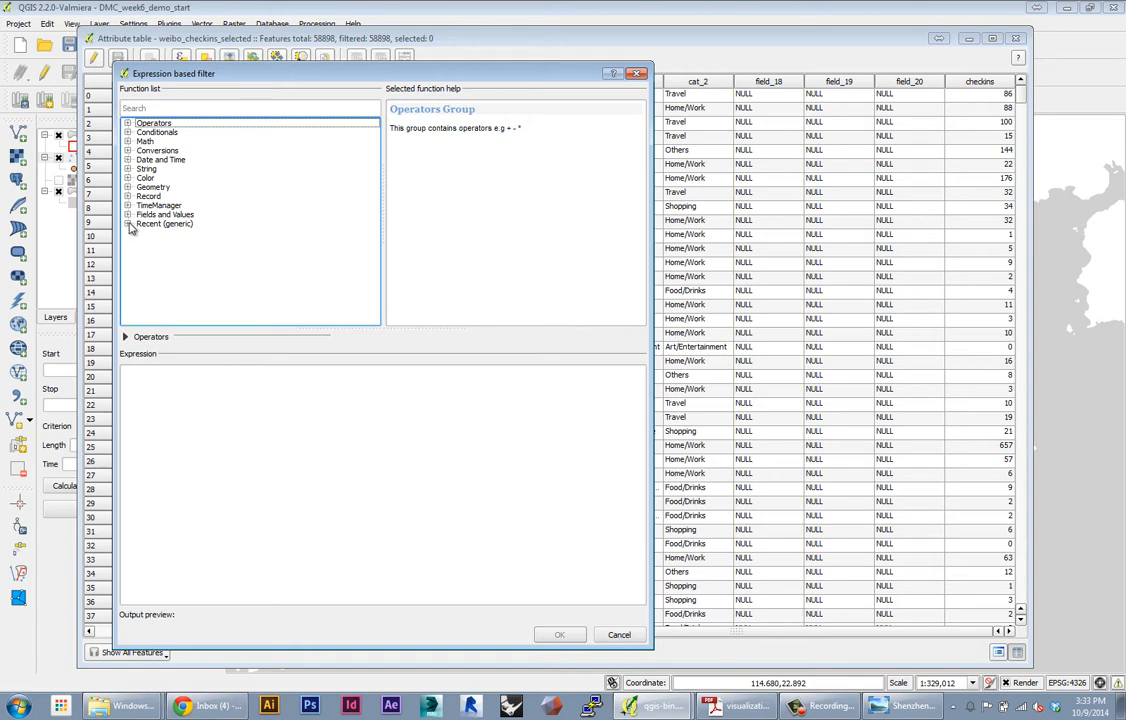
# Filter the table to "checkins" < 1, matching 9,986 points.
pyautogui.click(128, 214)
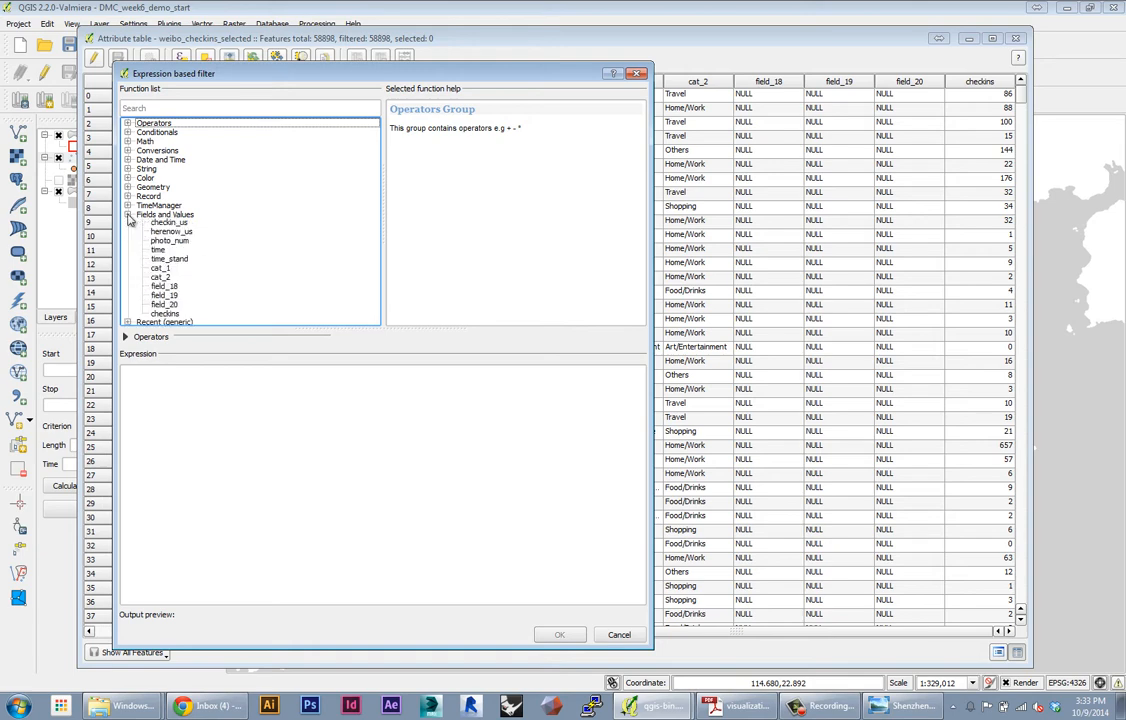
pyautogui.scroll(-3, 158, 222)
pyautogui.scroll(-3, 160, 240)
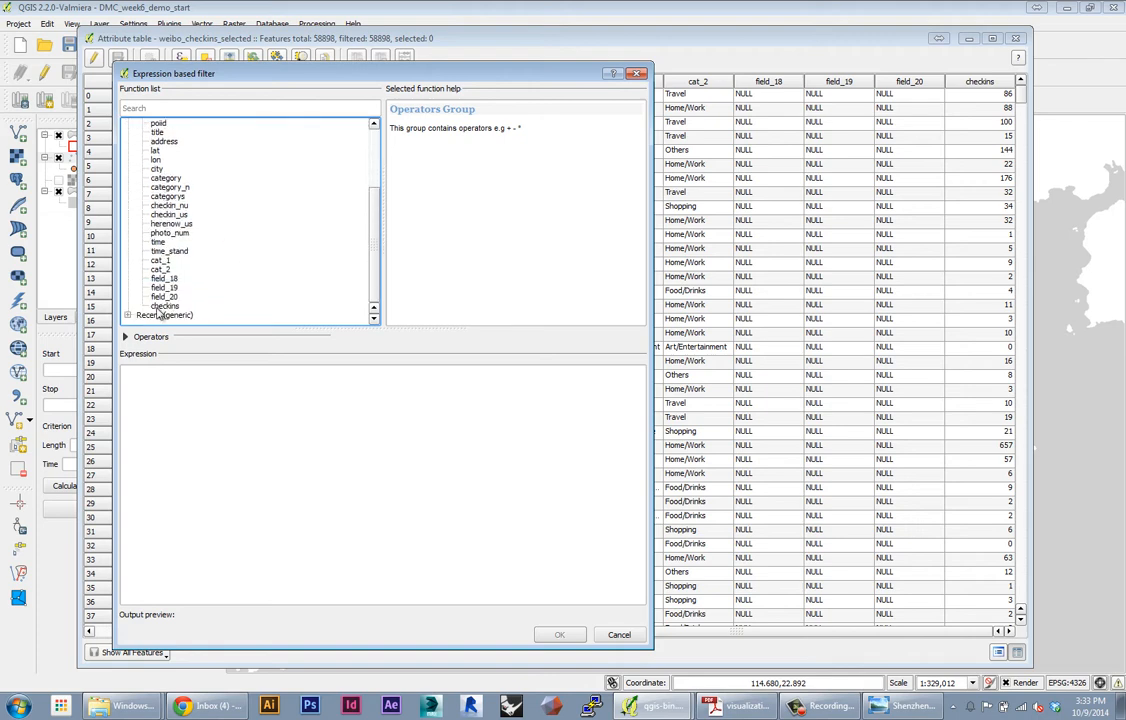
pyautogui.doubleClick(164, 306)
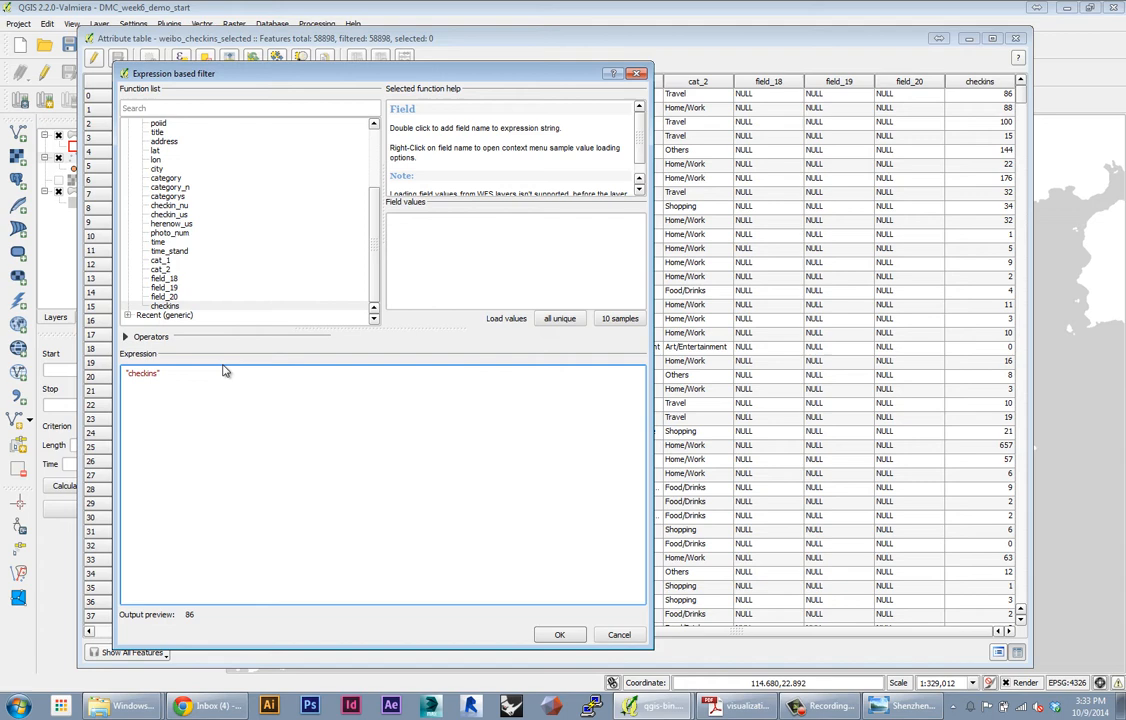
pyautogui.write('< 1')
pyautogui.click(560, 635)
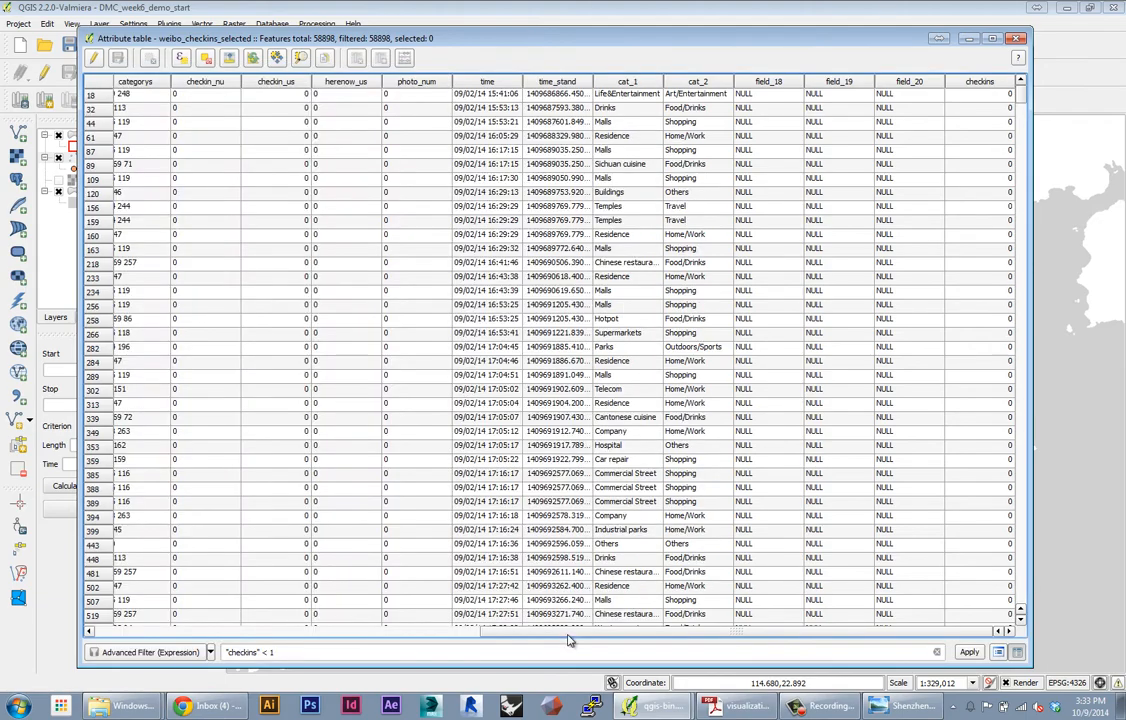
pyautogui.scroll(-10, 700, 400)
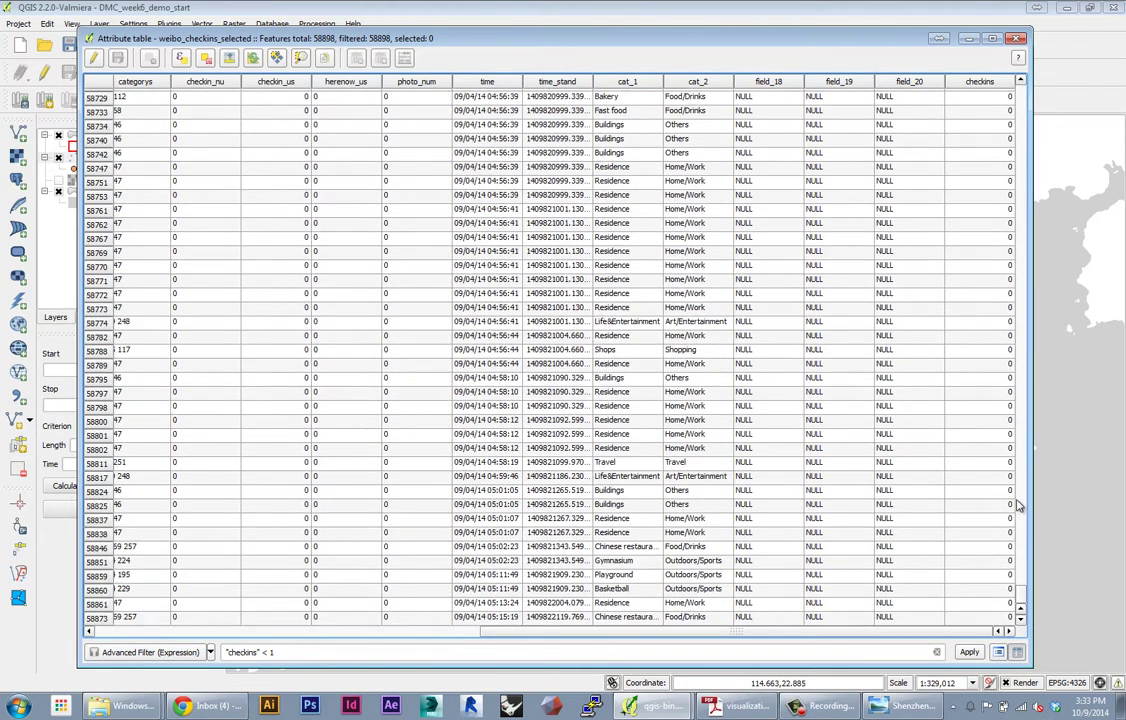
pyautogui.moveTo(1021, 600); pyautogui.dragTo(1020, 90)
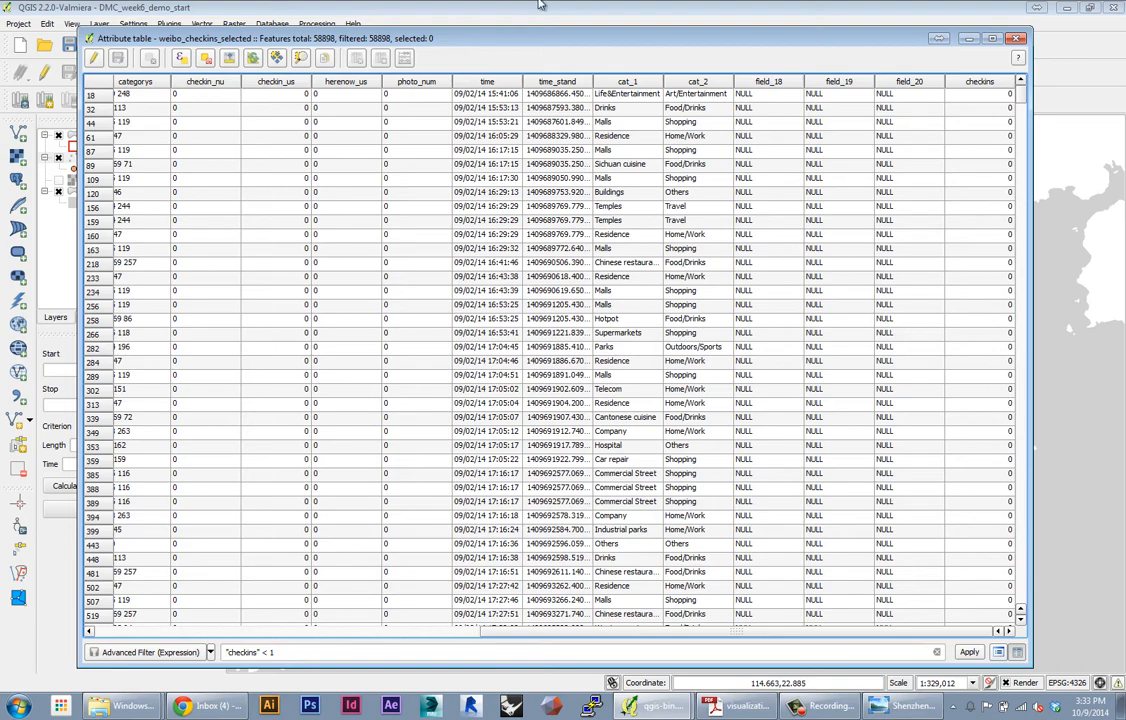
# Select all 9,986 zero-check-in rows and delete them in edit mode.
pyautogui.moveTo(482, 38)
pyautogui.mouseDown()
pyautogui.moveTo(548, 45)
pyautogui.moveTo(650, 530)
pyautogui.mouseUp()
pyautogui.hotkey('ctrl', 'a')
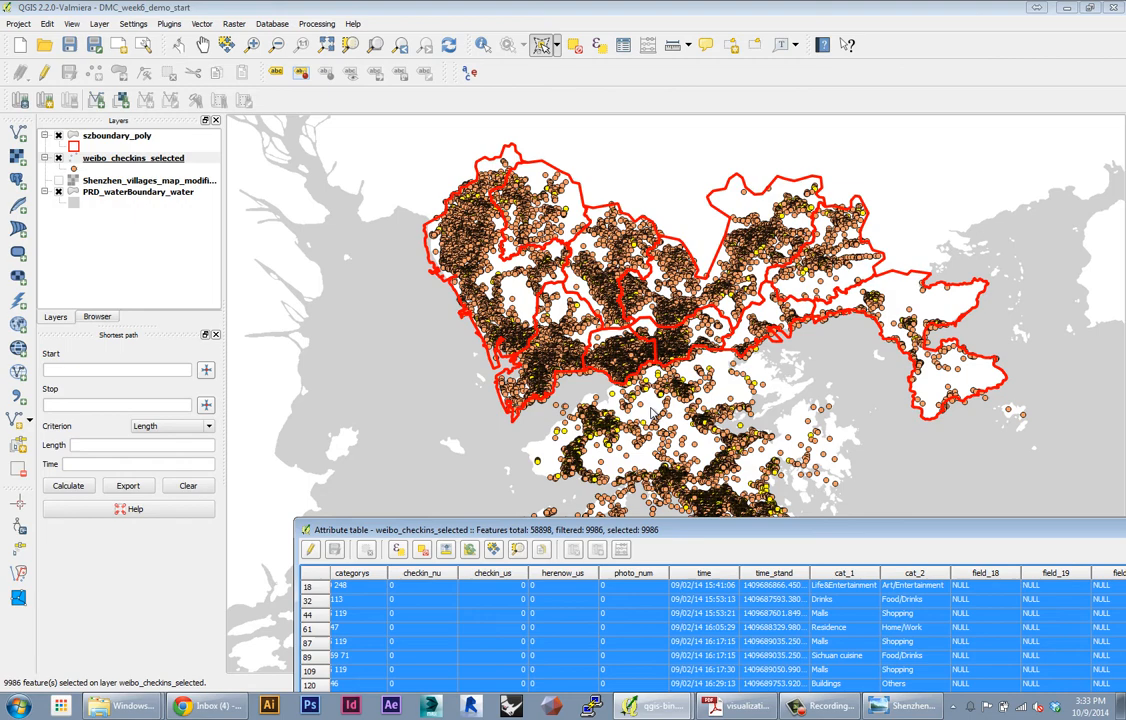
pyautogui.moveTo(733, 530); pyautogui.dragTo(753, 284)
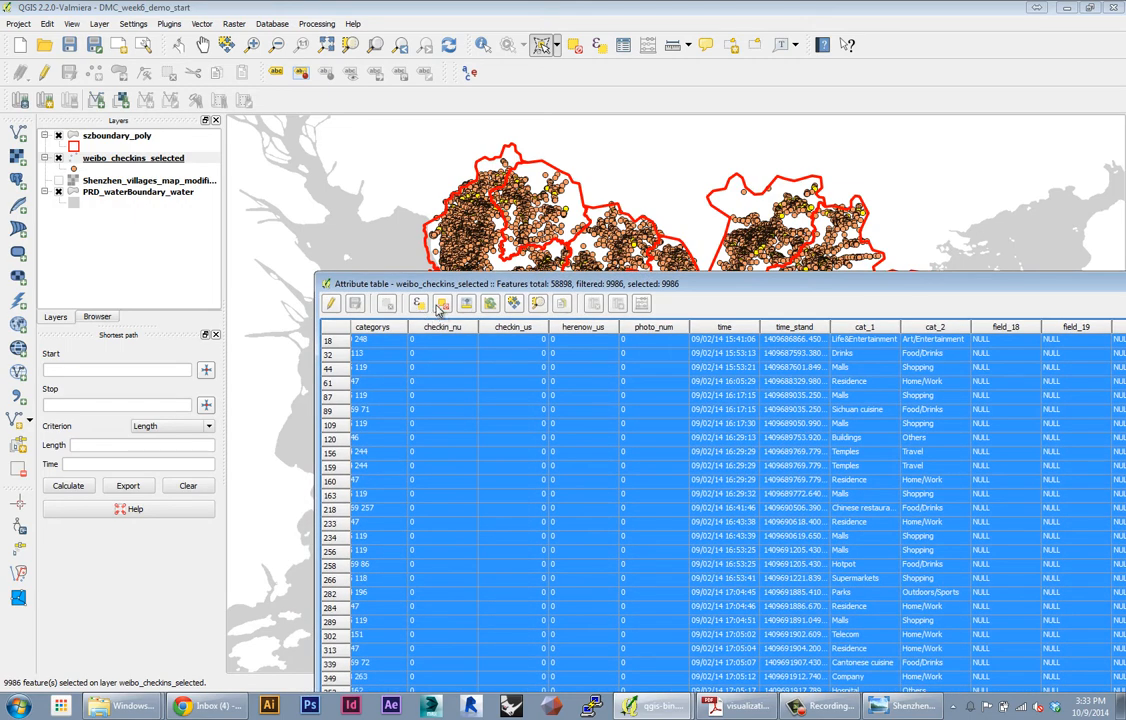
pyautogui.click(330, 304)
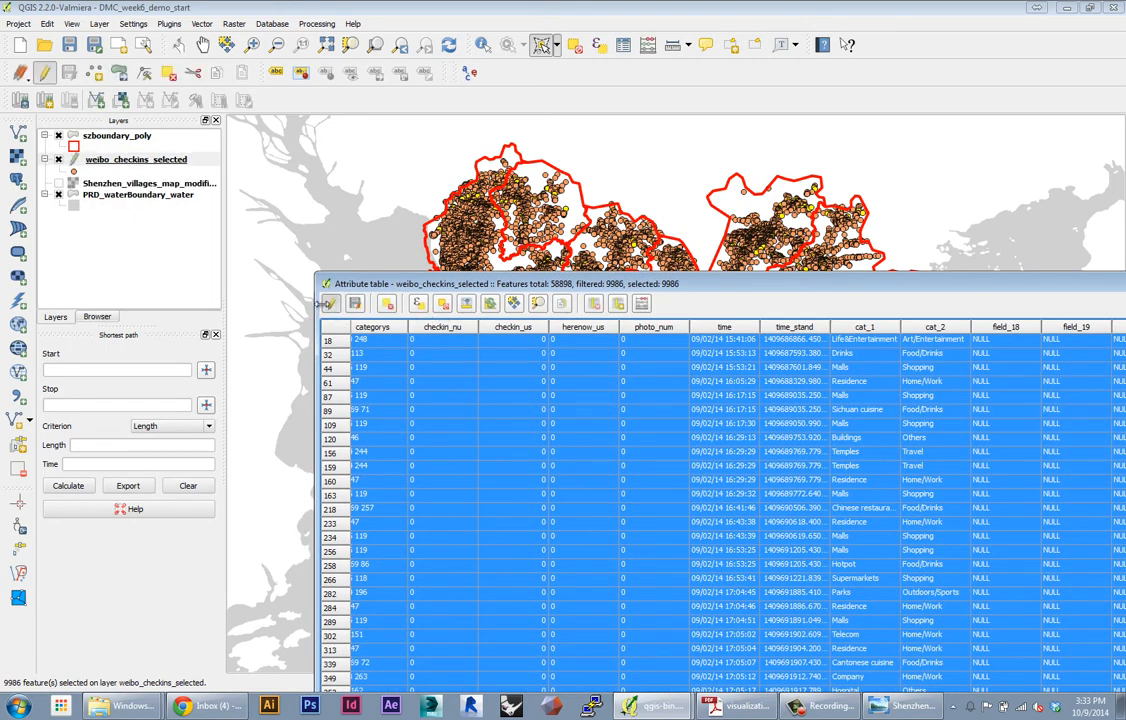
pyautogui.moveTo(337, 284); pyautogui.dragTo(337, 392)
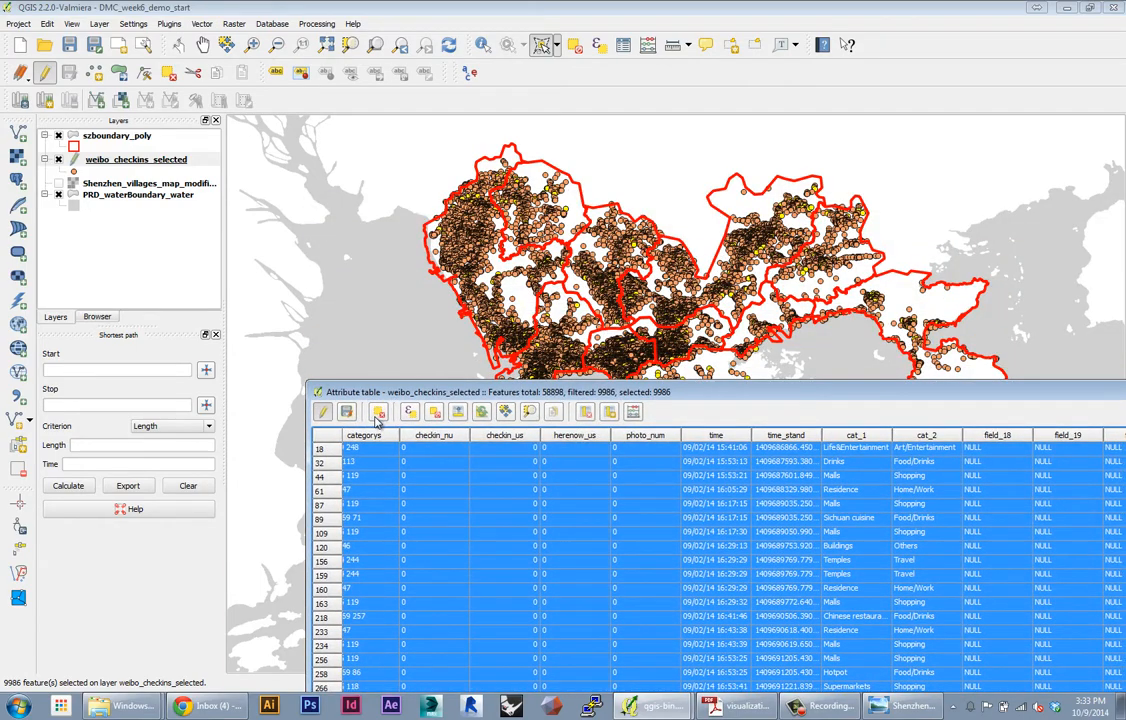
pyautogui.click(378, 413)
# Stop editing and save the deletions to weibo_checkins_selected.
pyautogui.moveTo(337, 392)
pyautogui.mouseDown()
pyautogui.moveTo(290, 97)
pyautogui.moveTo(267, 69)
pyautogui.mouseUp()
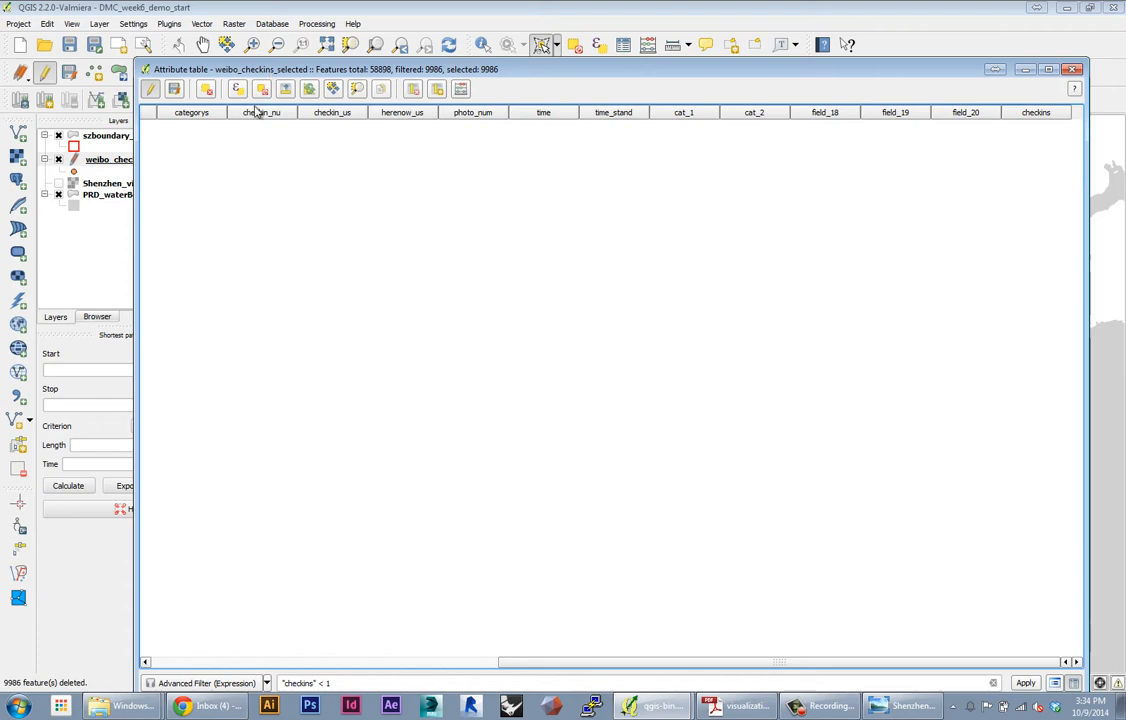
pyautogui.click(150, 89)
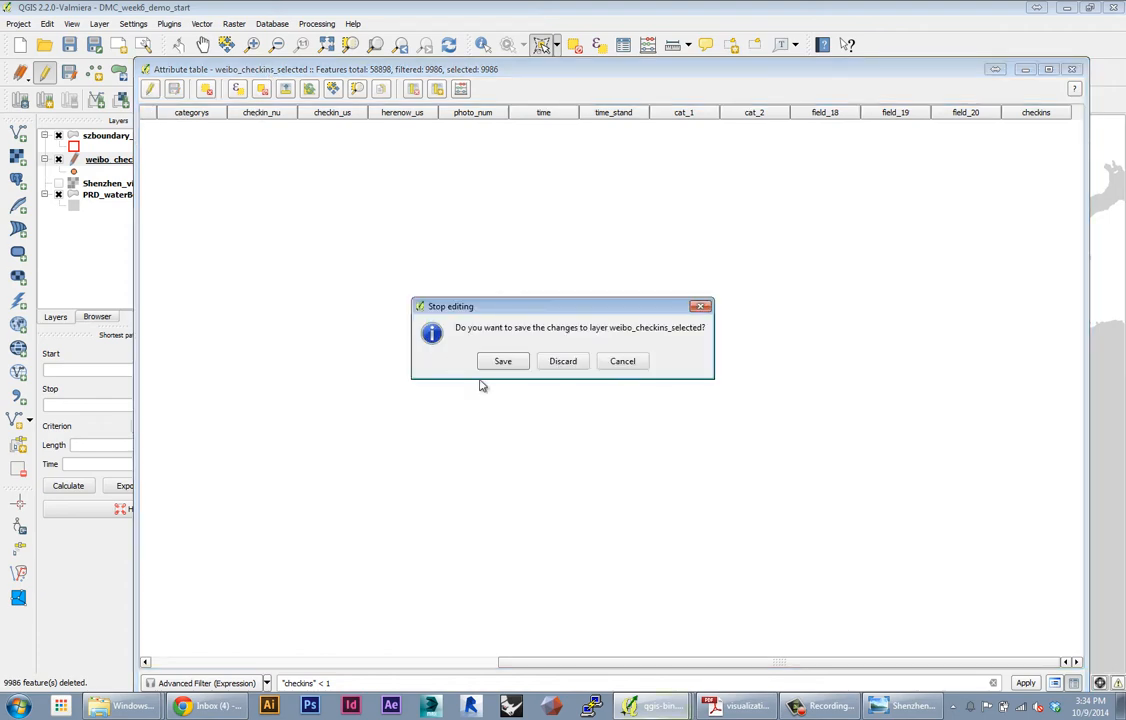
pyautogui.click(503, 361)
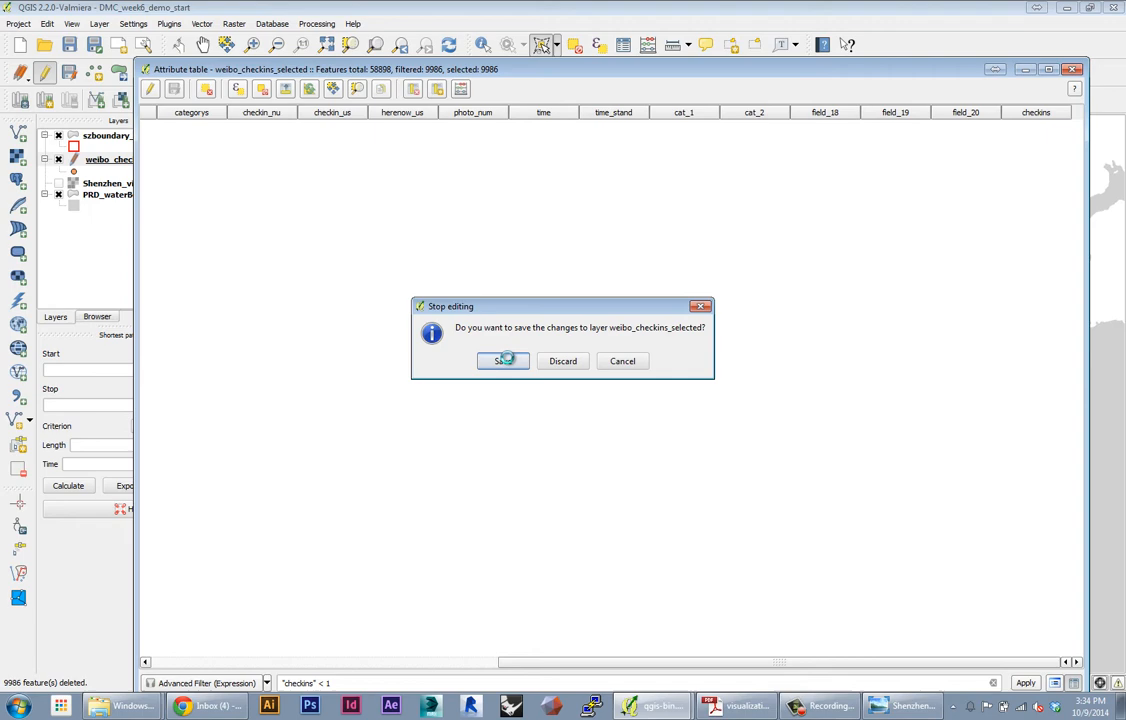
pyautogui.moveTo(940, 69); pyautogui.dragTo(940, 46)
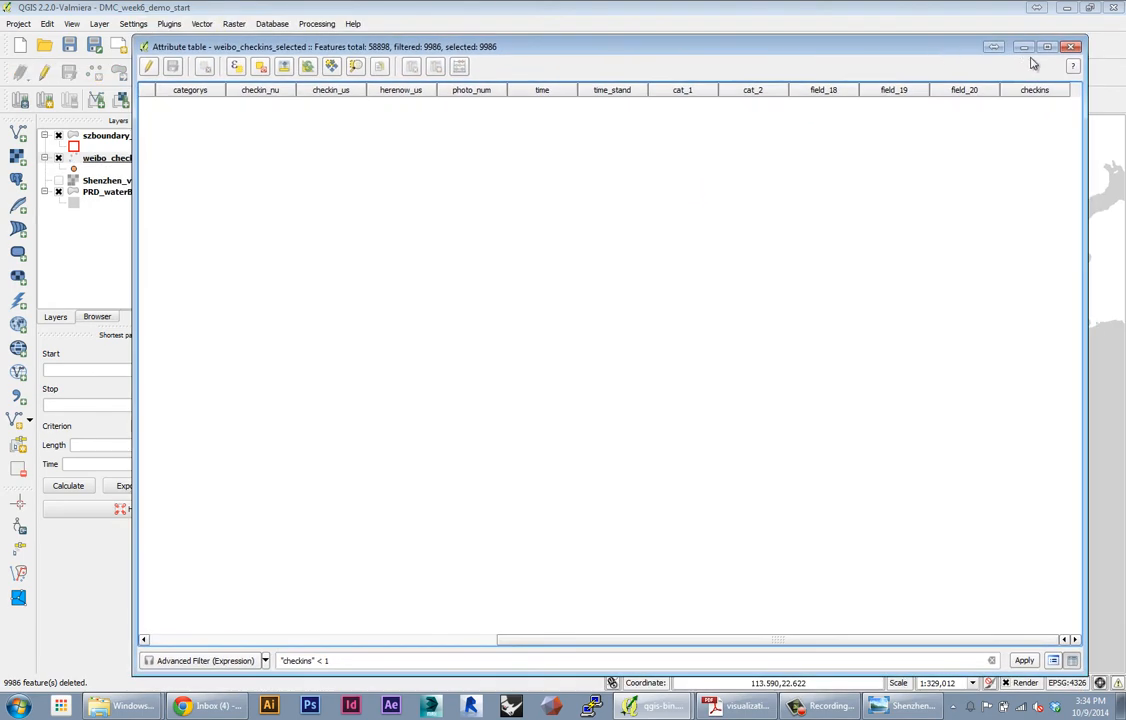
# Reopen the weibo_checkins_selected table of 48,912 features and scroll to the category columns.
pyautogui.click(1071, 46)
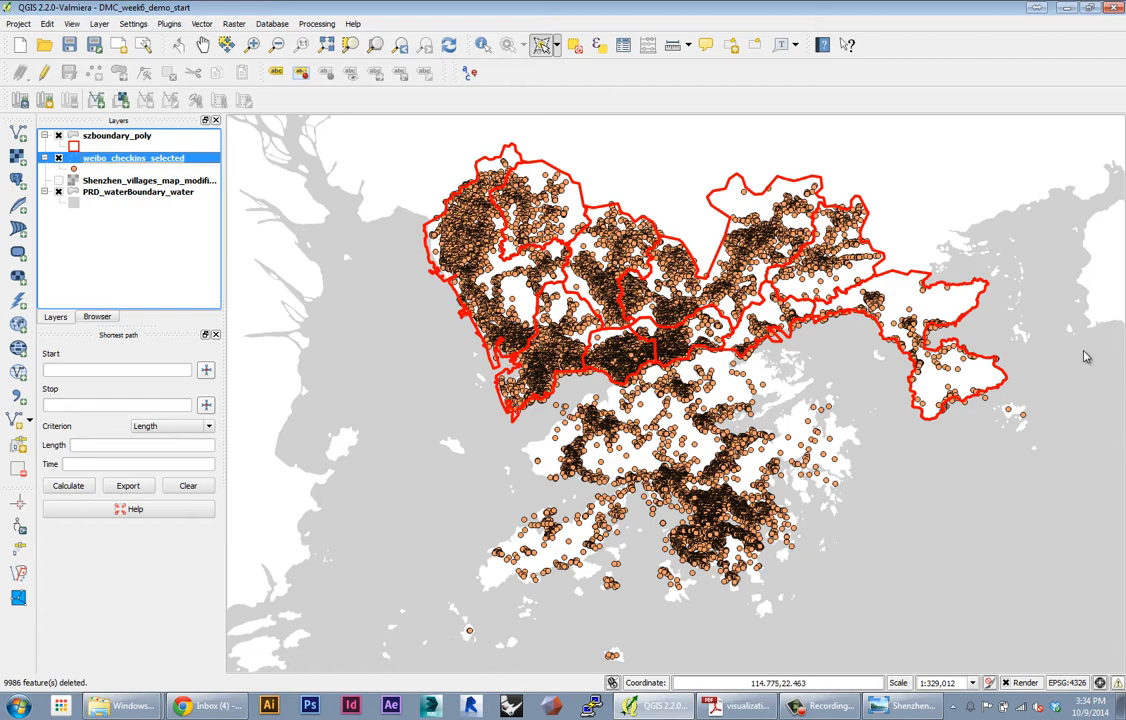
pyautogui.rightClick(118, 158)
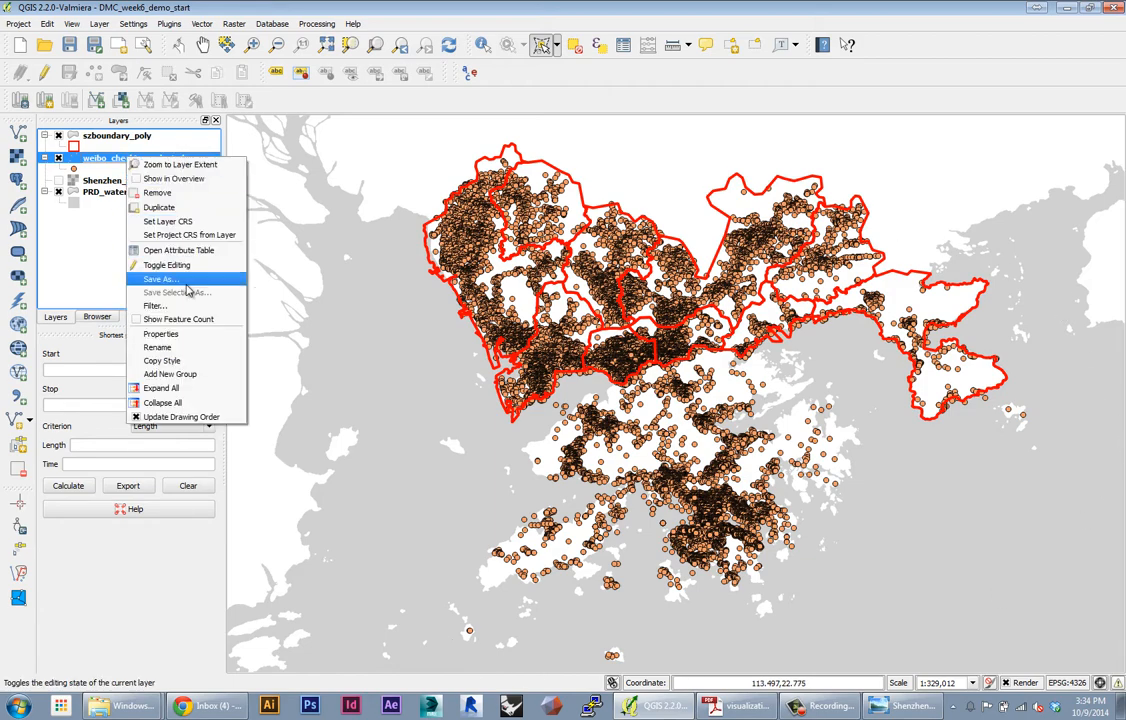
pyautogui.click(178, 250)
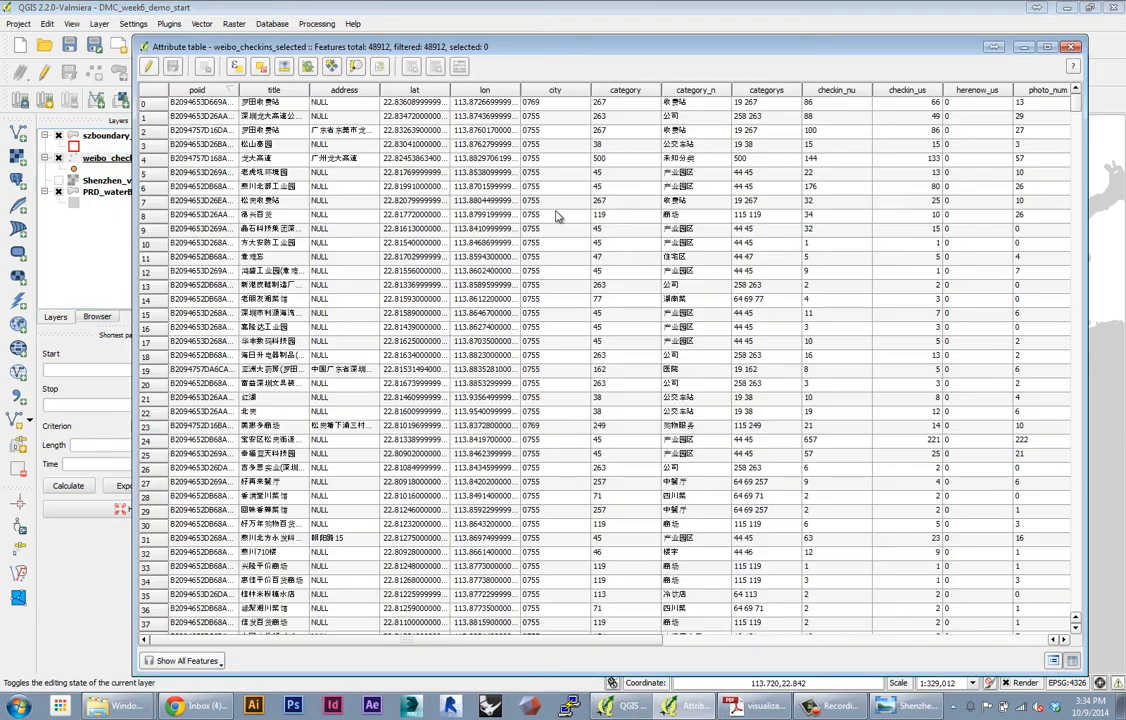
pyautogui.moveTo(455, 58); pyautogui.dragTo(425, 54)
pyautogui.moveTo(497, 638); pyautogui.dragTo(1000, 640)
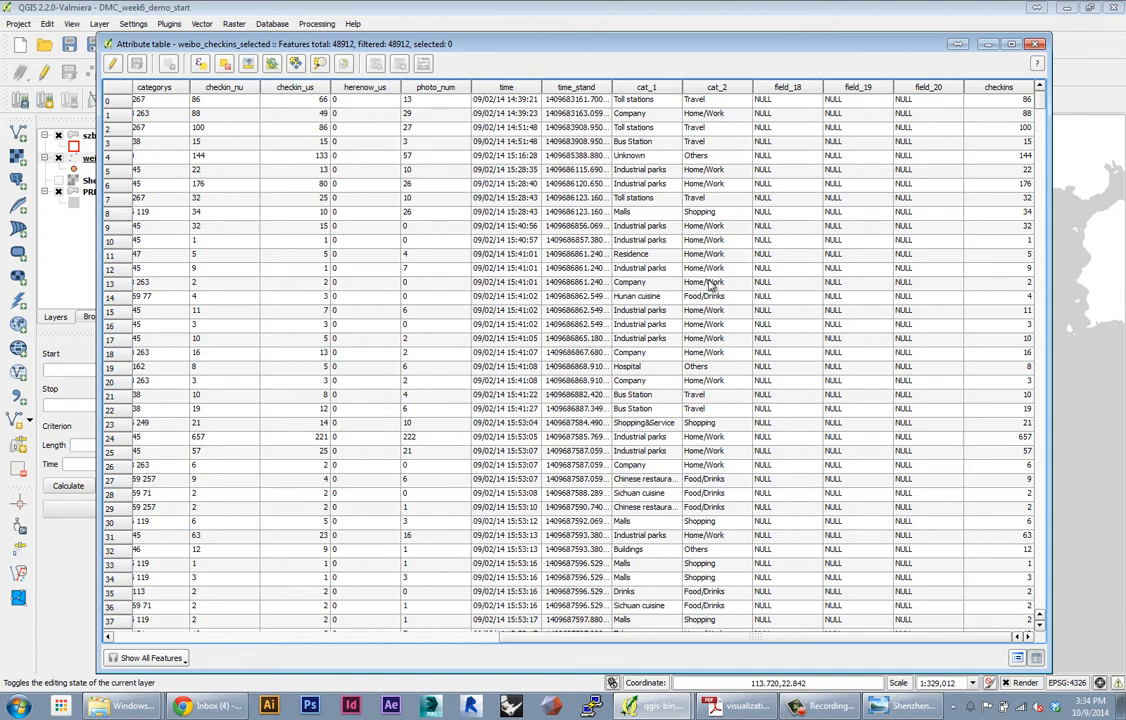
pyautogui.scroll(-3, 650, 375)
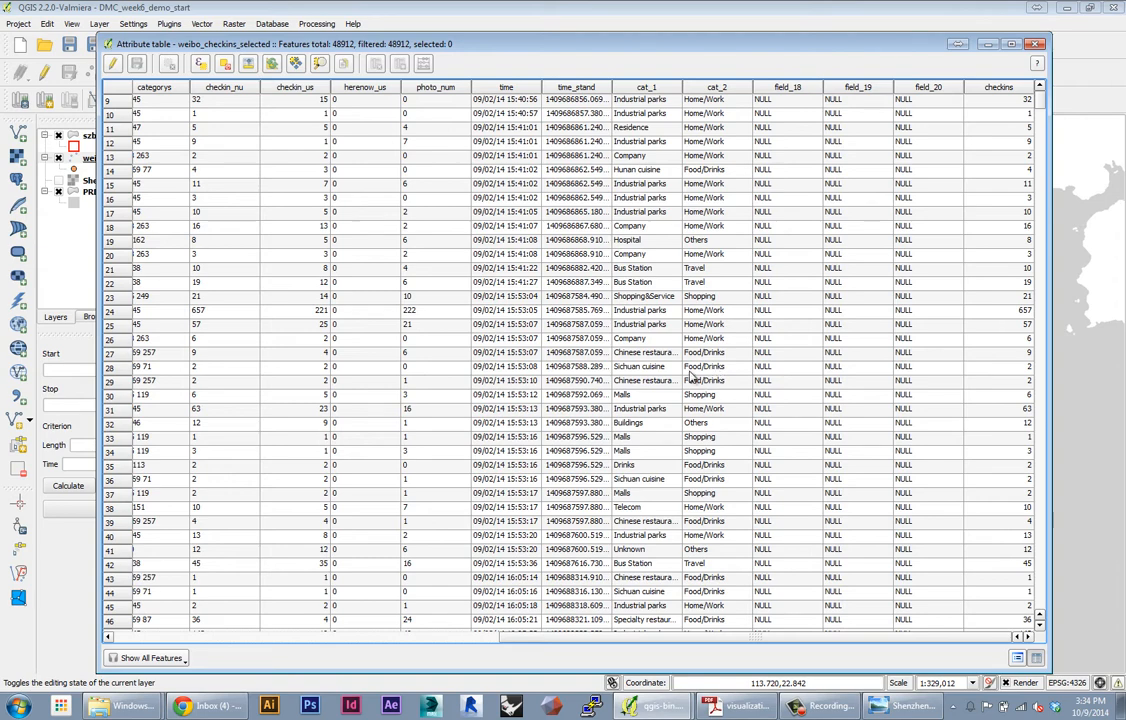
# Start an expression filter on cat_2 and load all its unique values.
pyautogui.click(184, 659)
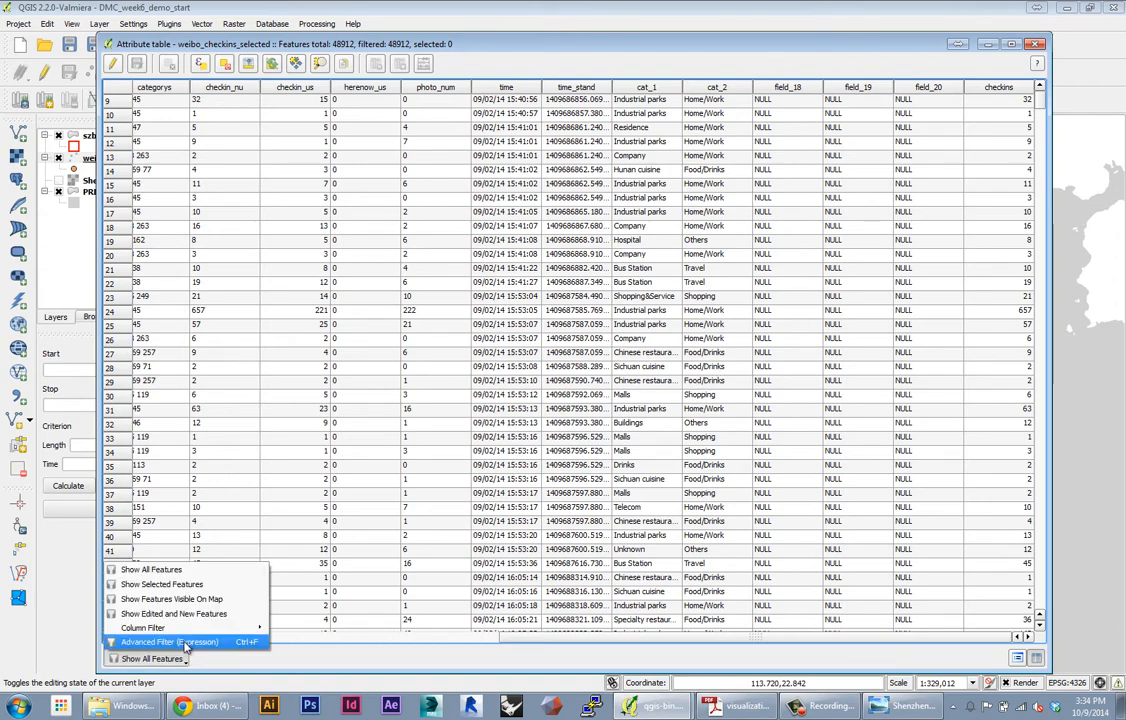
pyautogui.click(168, 641)
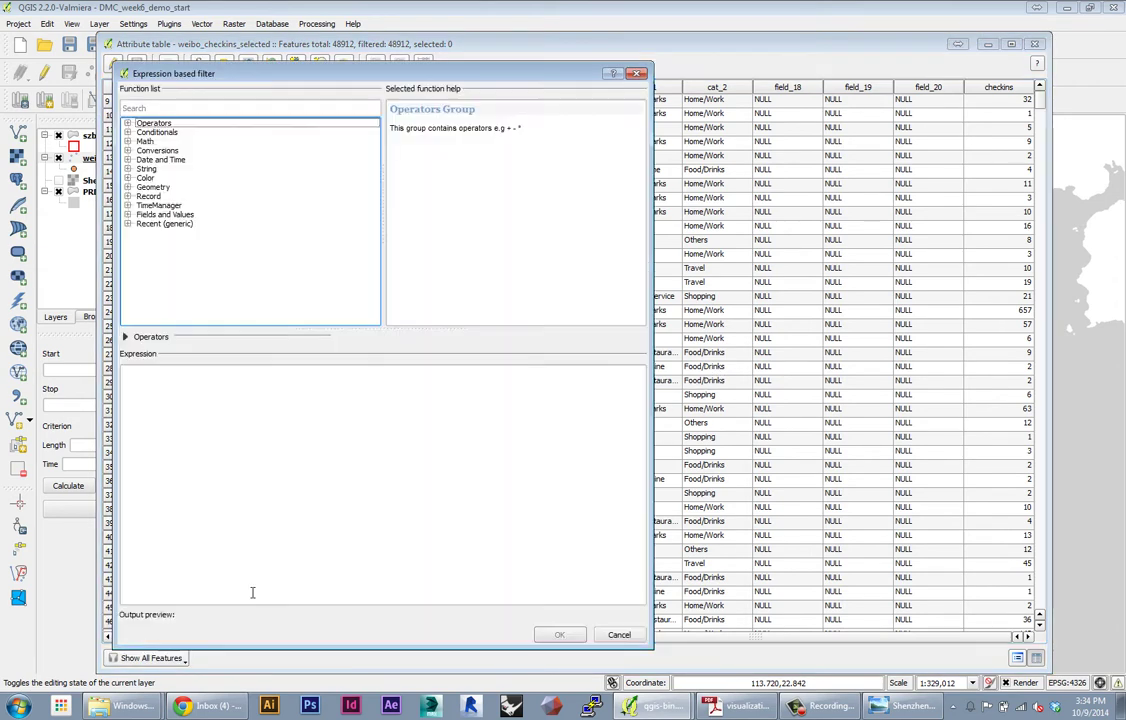
pyautogui.click(128, 215)
pyautogui.scroll(-5, 130, 221)
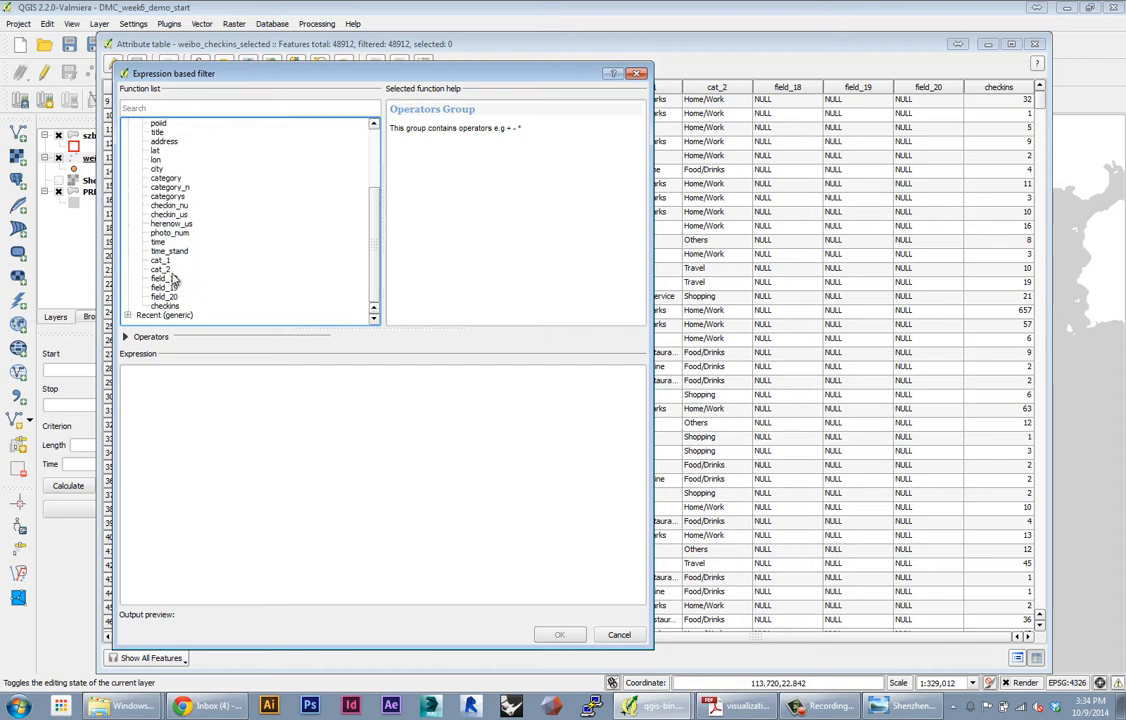
pyautogui.doubleClick(160, 269)
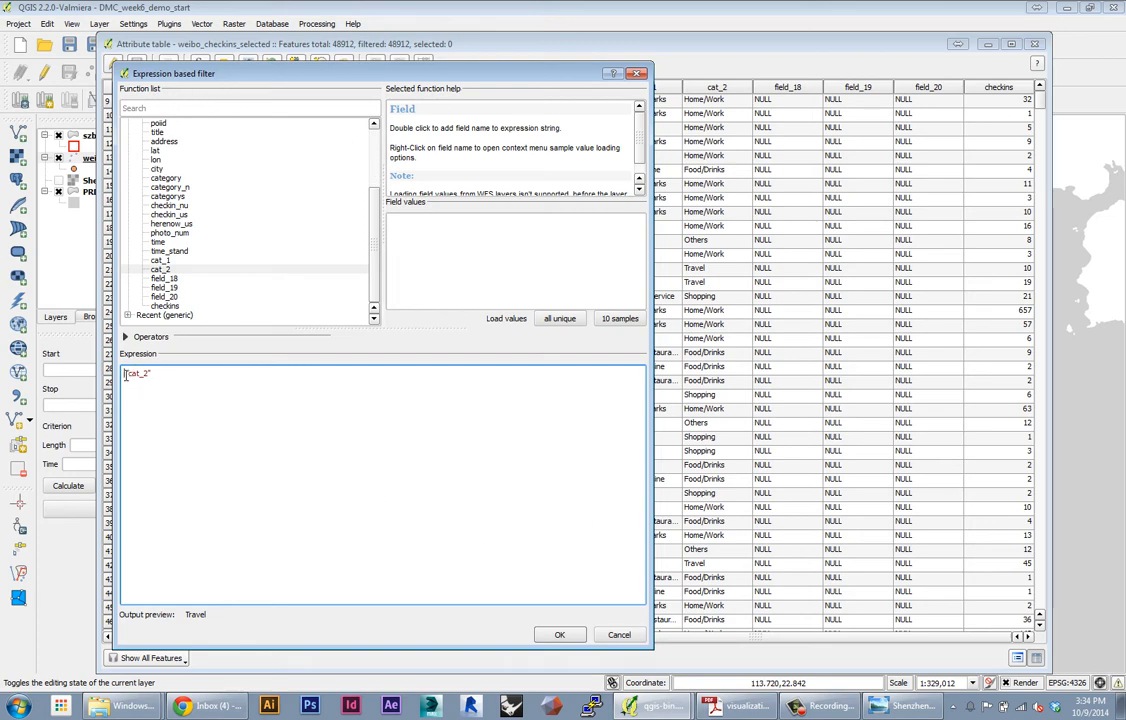
pyautogui.click(160, 269)
pyautogui.click(560, 318)
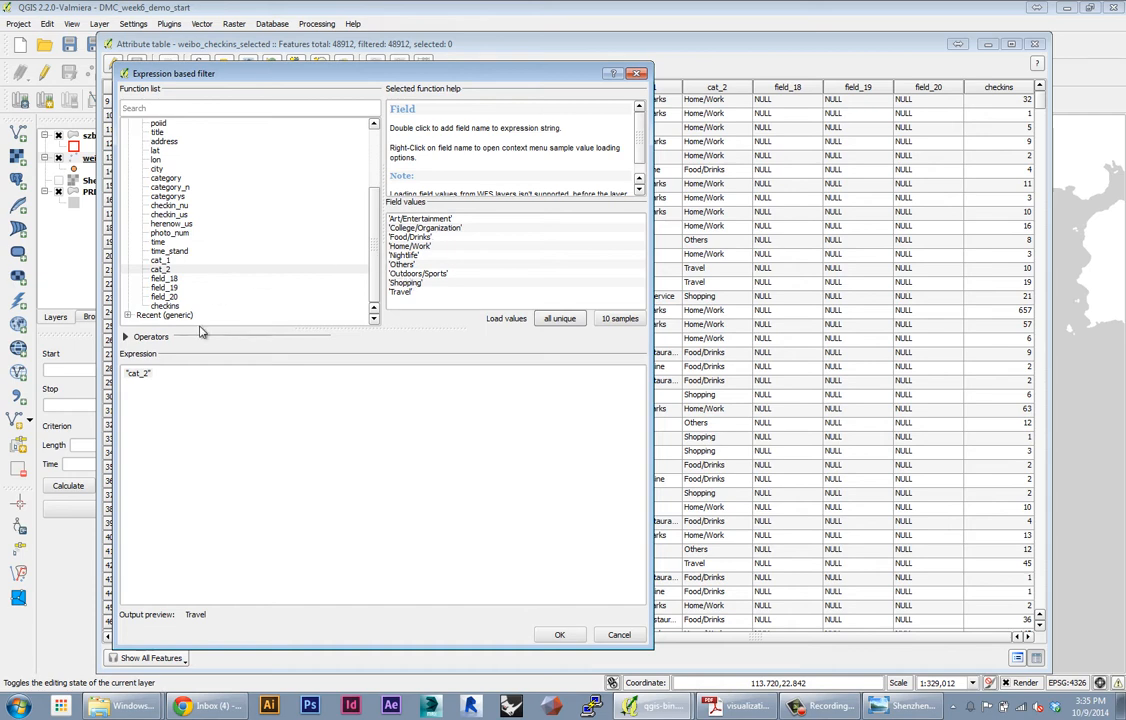
# Complete the filter as "cat_2" = 'Food/Drinks' and apply it.
pyautogui.click(216, 381)
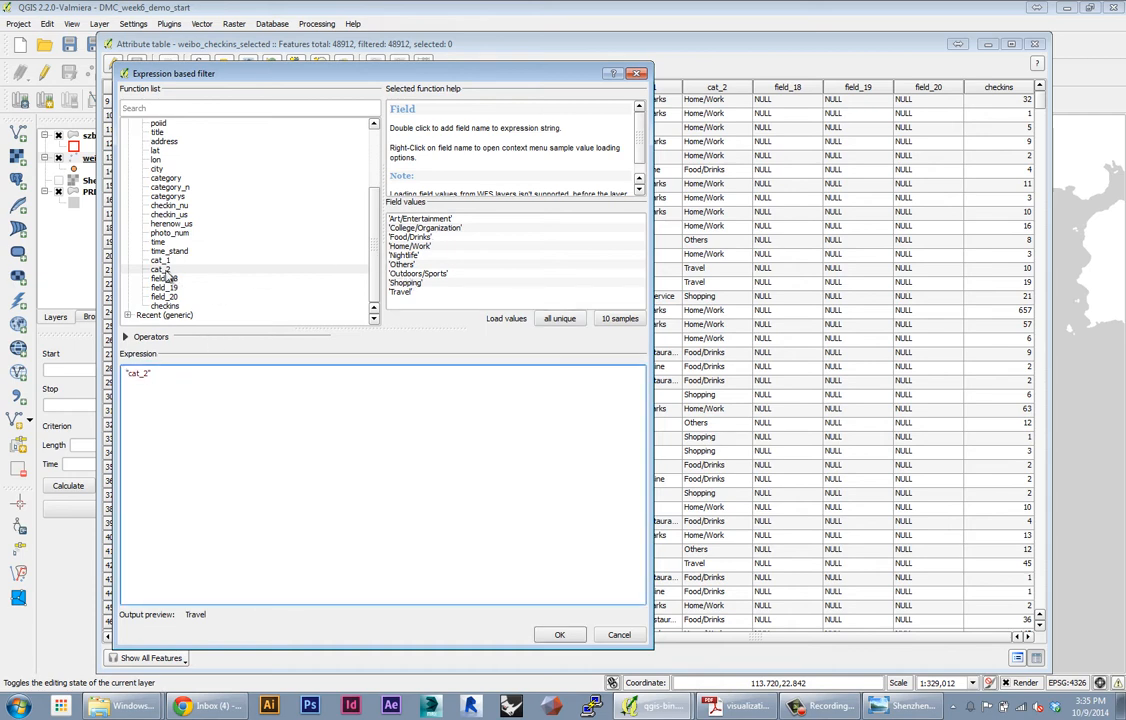
pyautogui.write(' =')
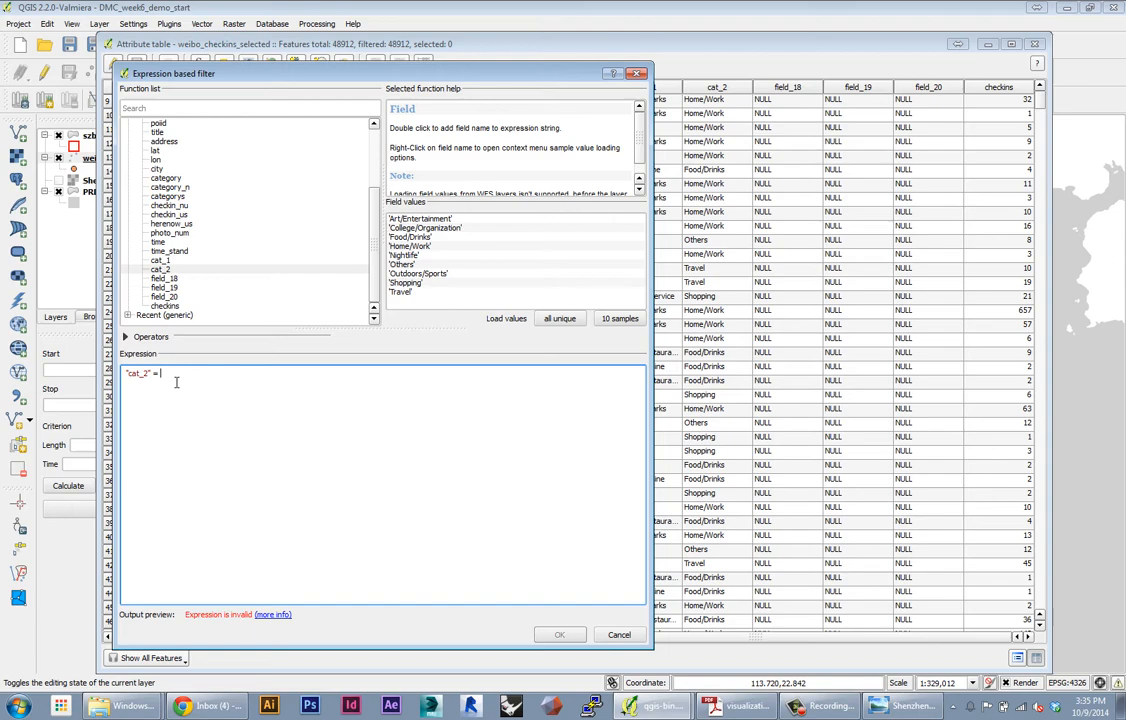
pyautogui.click(410, 237)
pyautogui.doubleClick(412, 238)
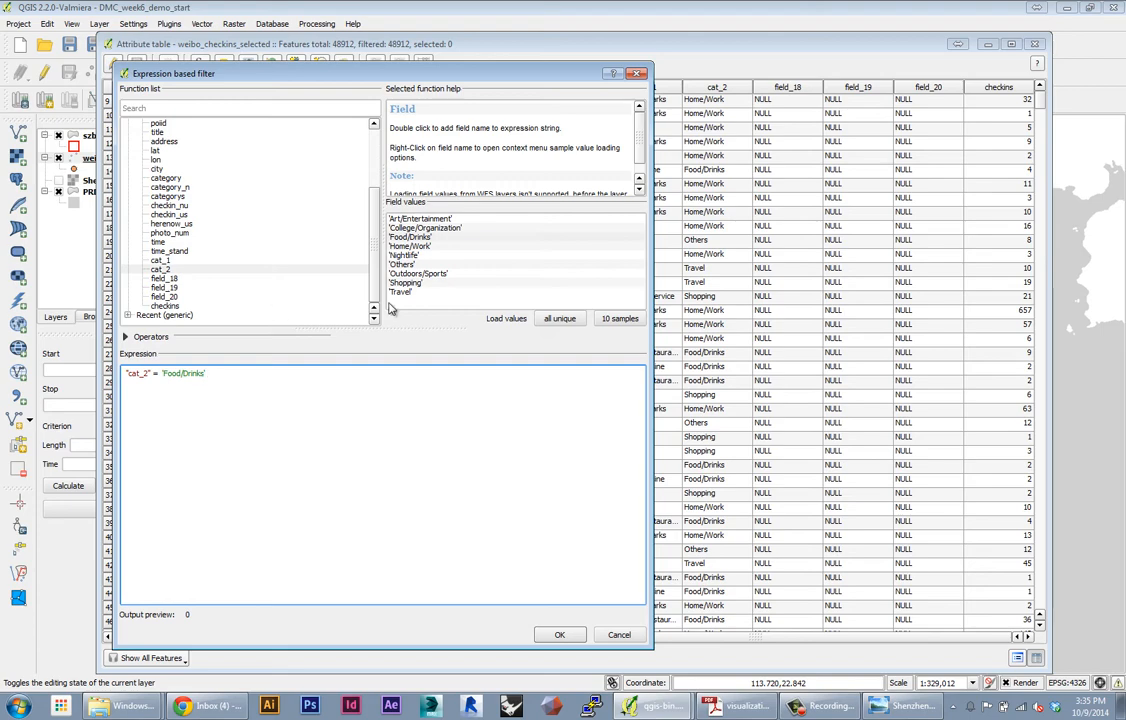
pyautogui.click(204, 386)
pyautogui.click(146, 373)
pyautogui.doubleClick(180, 373)
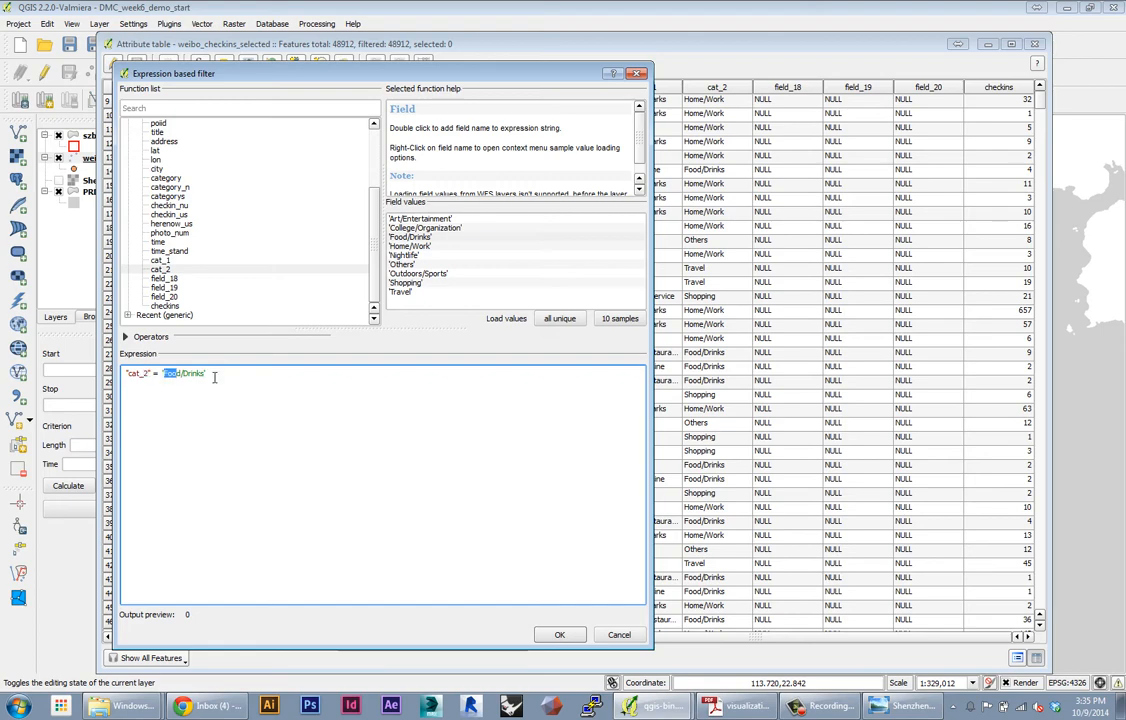
pyautogui.click(560, 635)
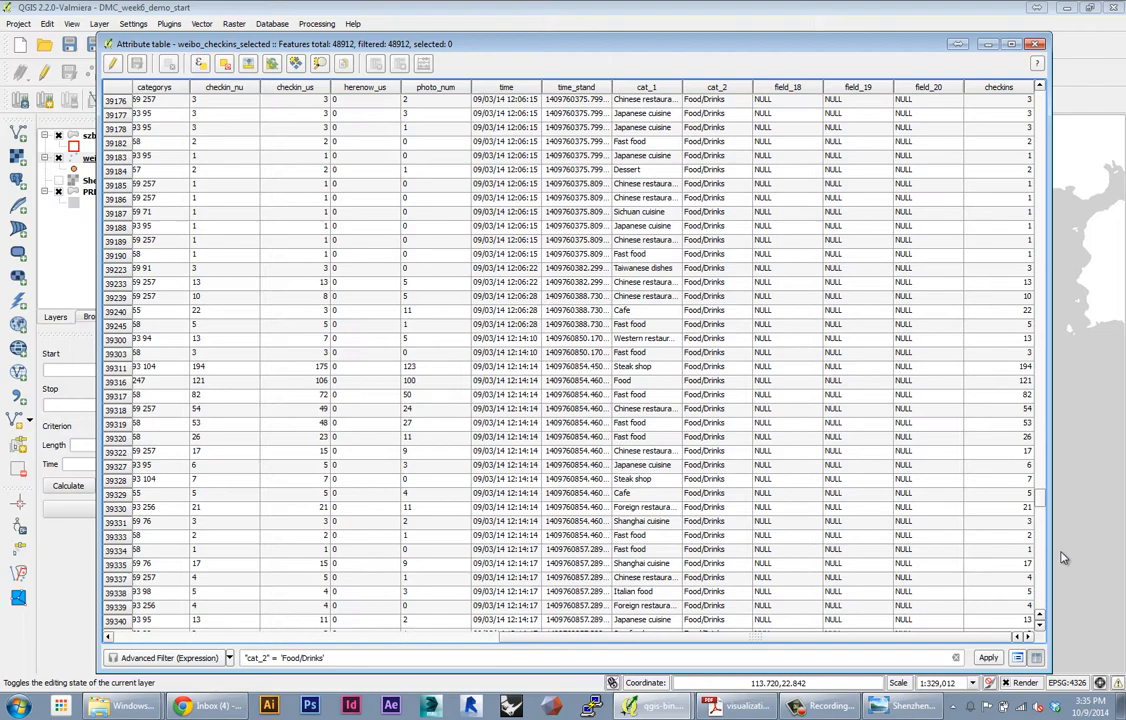
pyautogui.moveTo(1040, 130); pyautogui.dragTo(1040, 95)
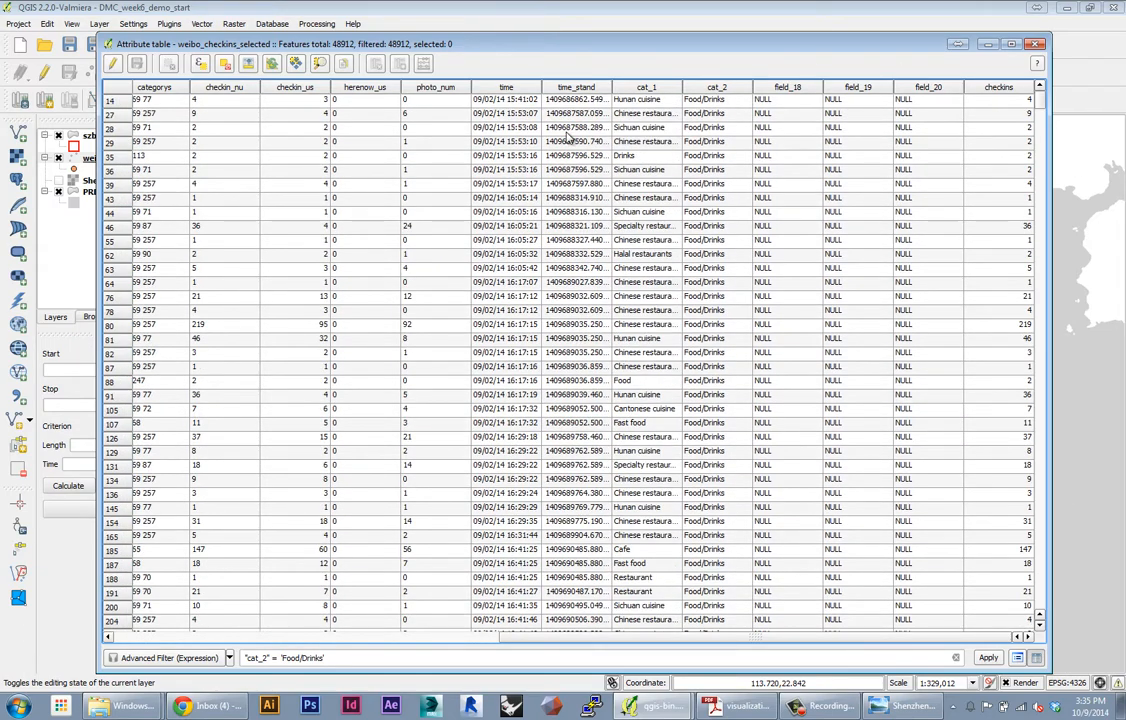
# Select all 12,551 Food/Drinks rows and bring up the layer's options for saving.
pyautogui.hotkey('ctrl', 'a')
pyautogui.moveTo(442, 44)
pyautogui.mouseDown()
pyautogui.moveTo(540, 577)
pyautogui.moveTo(540, 647)
pyautogui.mouseUp()
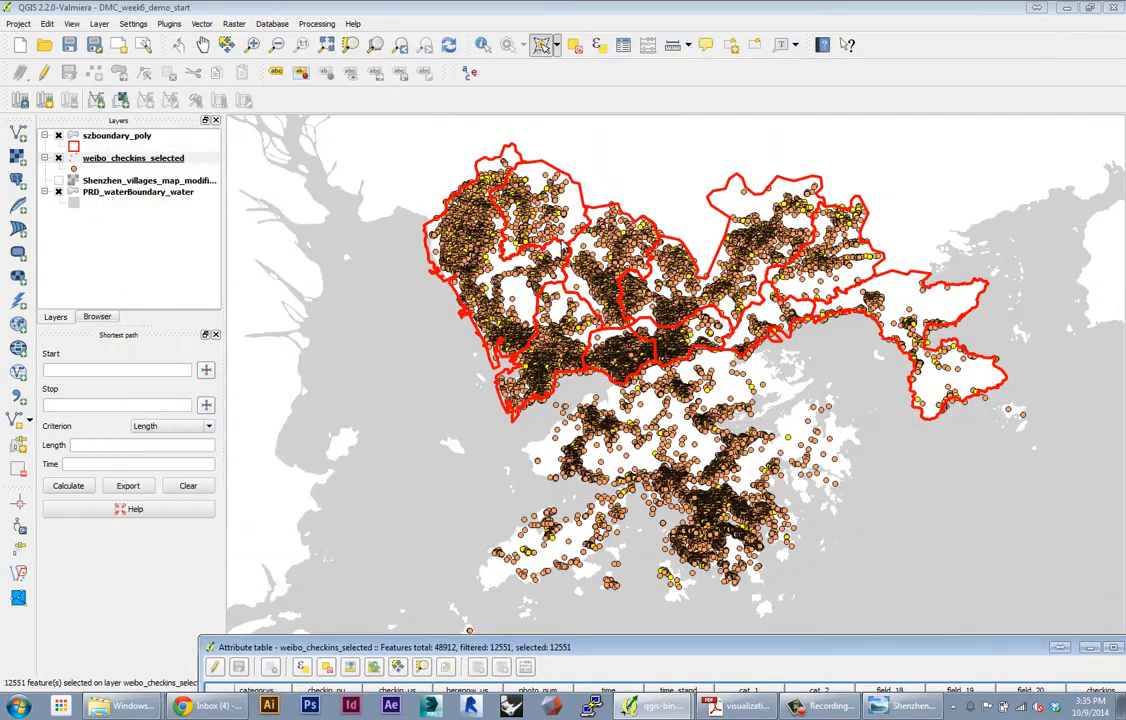
pyautogui.rightClick(123, 160)
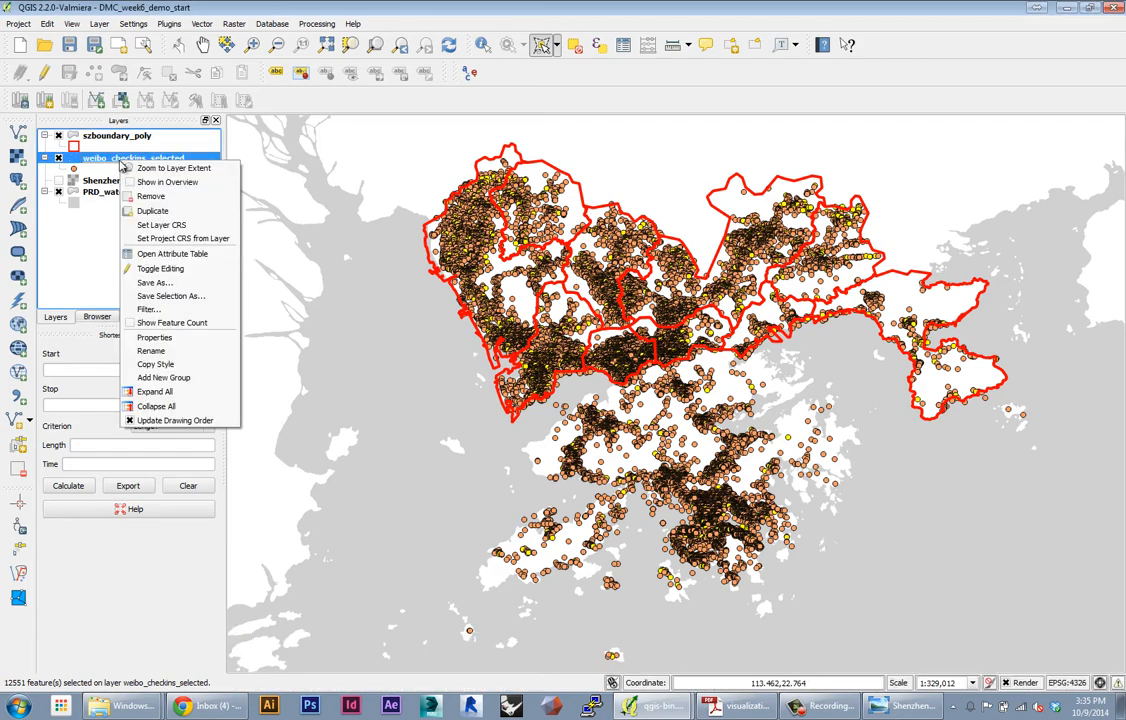
# Export the selection as weibo_checkins_selected_food.shp on the Desktop, added to the map.
pyautogui.click(167, 296)
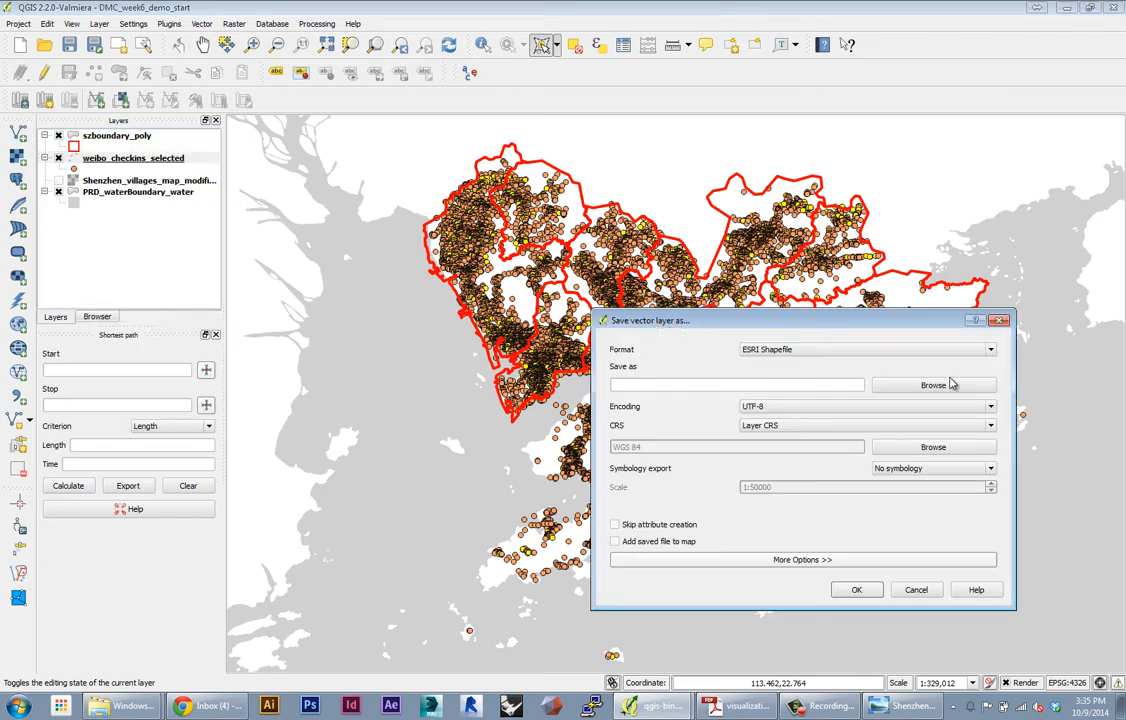
pyautogui.click(912, 388)
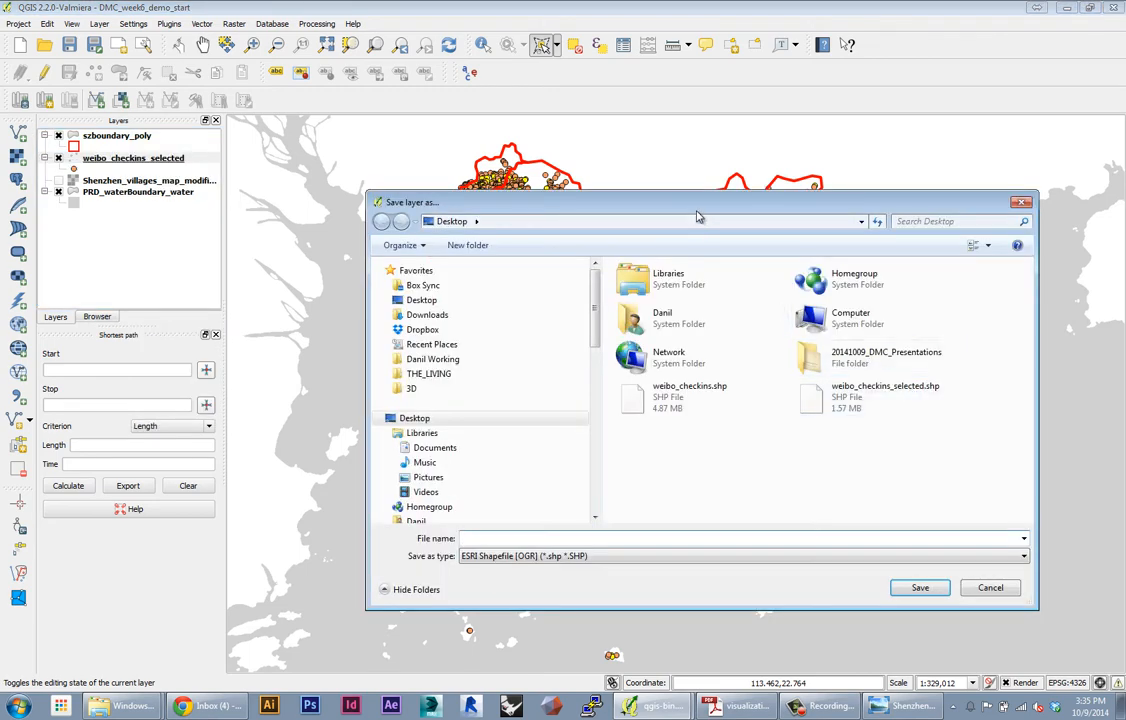
pyautogui.moveTo(533, 205); pyautogui.dragTo(415, 231)
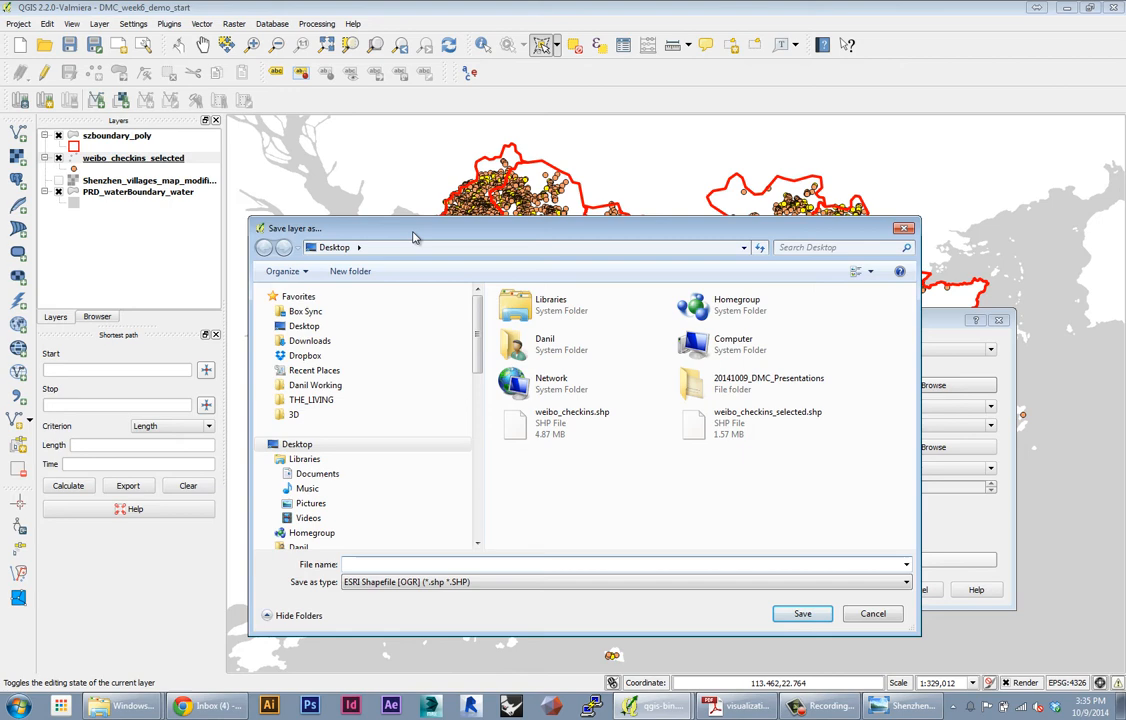
pyautogui.click(726, 433)
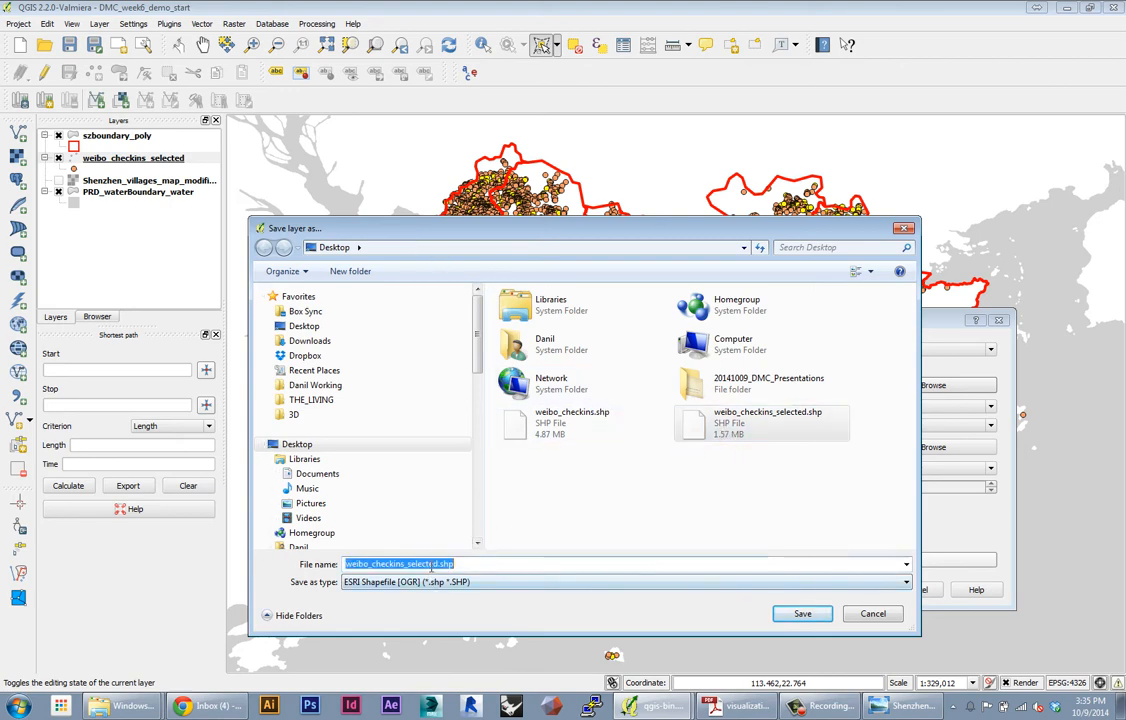
pyautogui.write('_food')
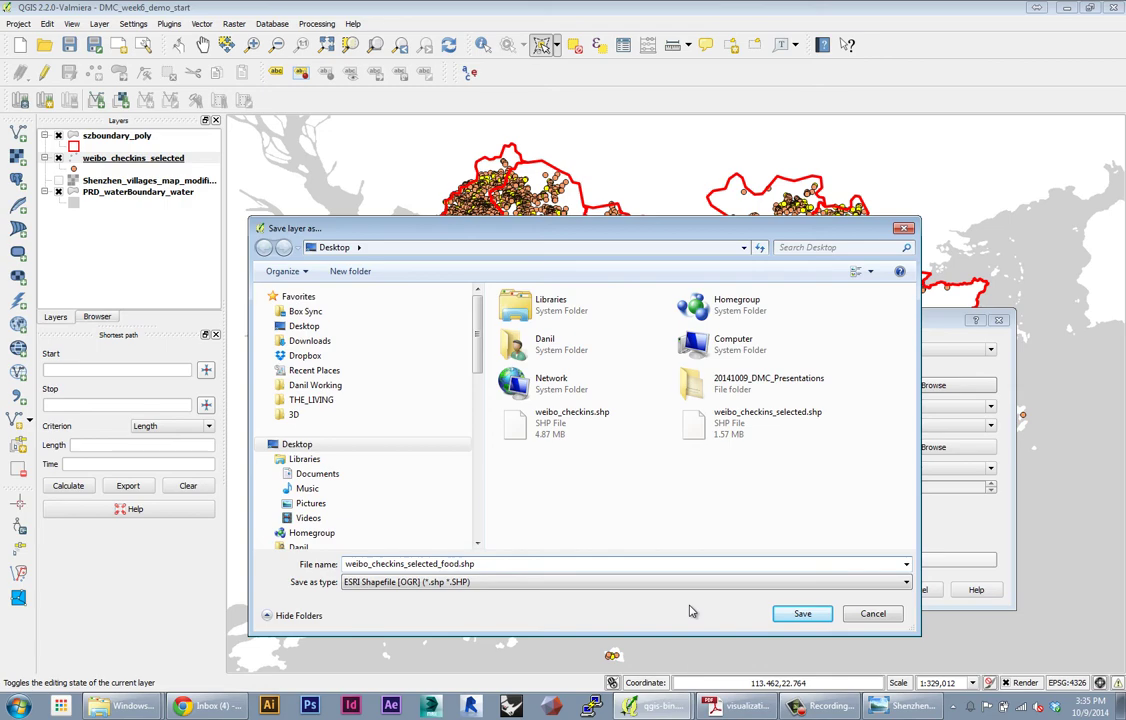
pyautogui.press('Return')
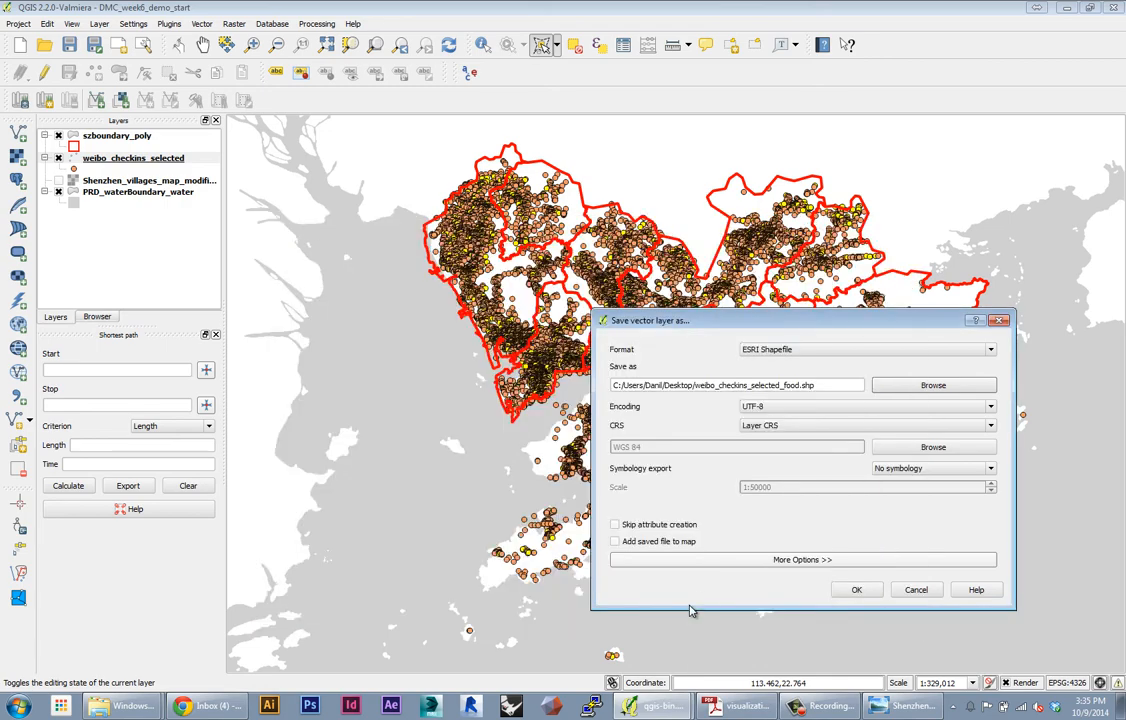
pyautogui.click(614, 541)
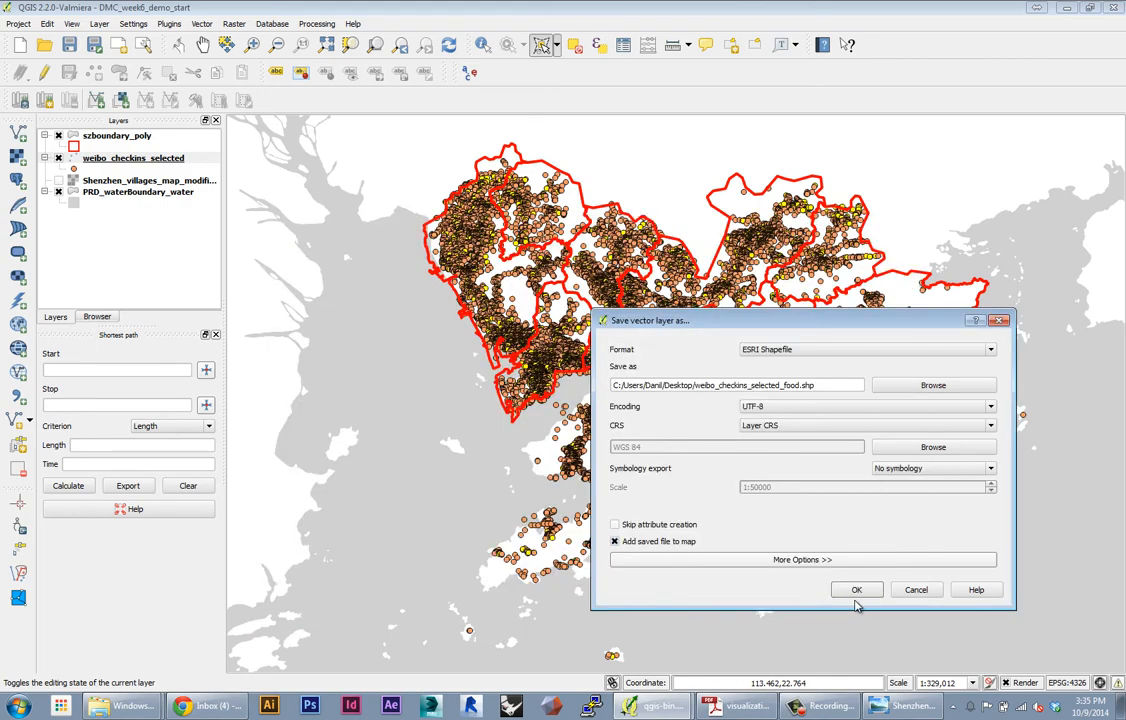
pyautogui.click(856, 589)
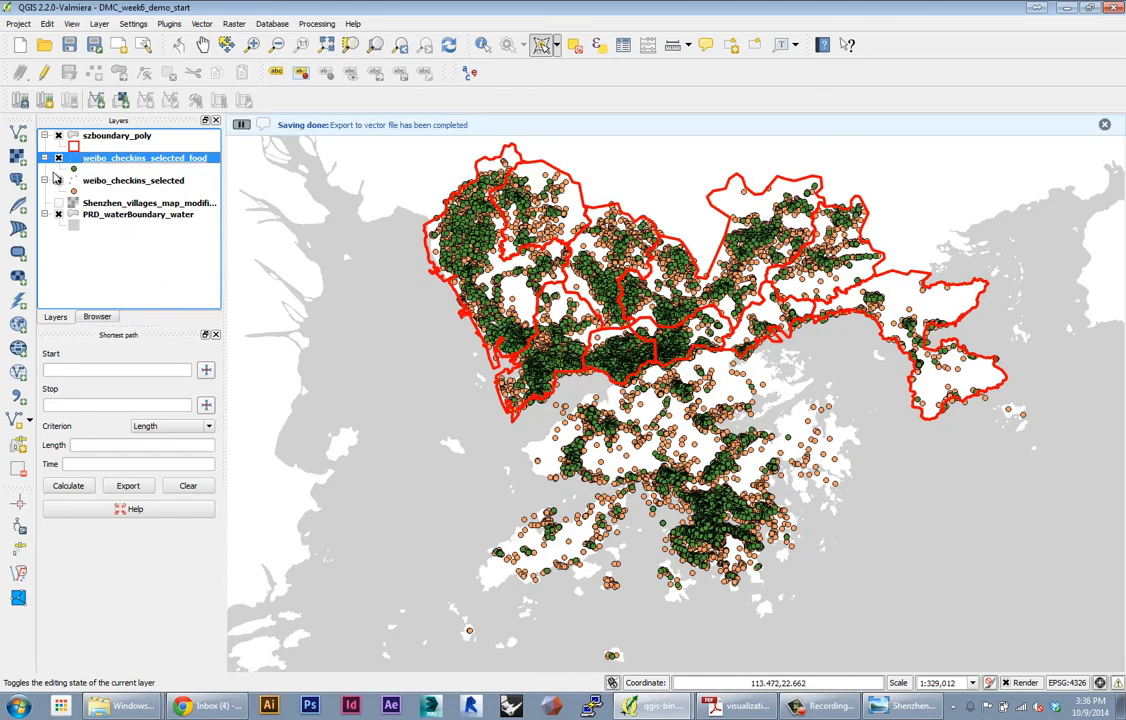
# Turn off weibo_checkins_selected so only the green Food/Drinks points show on the map.
pyautogui.click(60, 181)
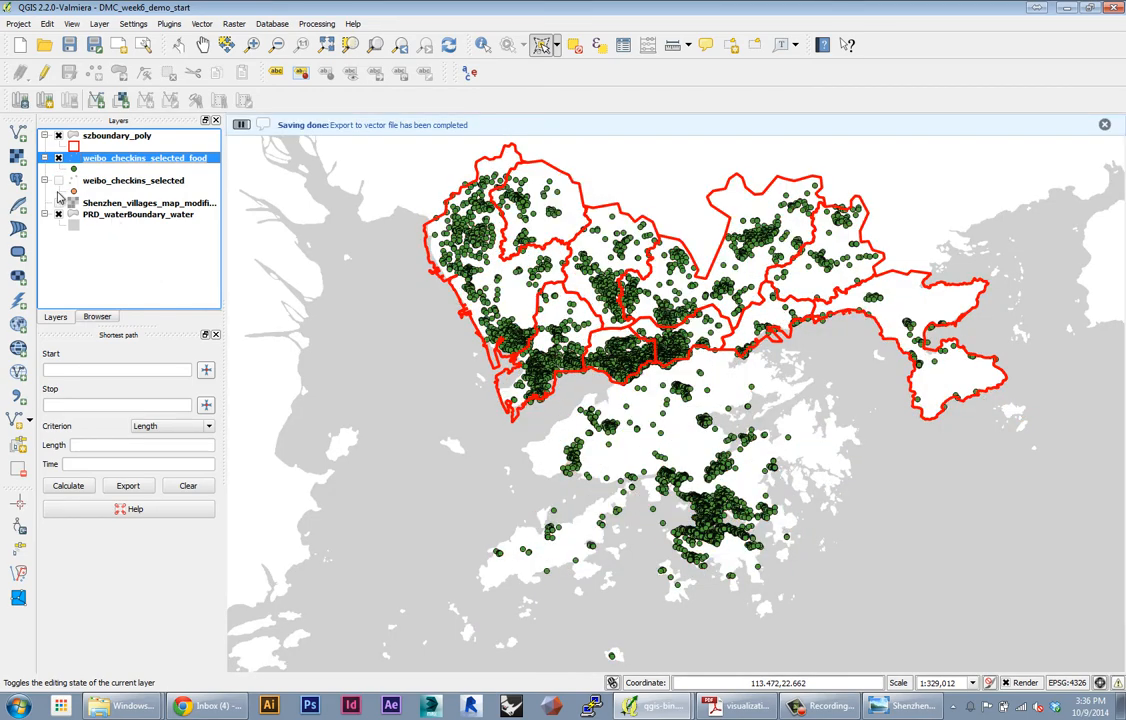
pyautogui.click(59, 181)
pyautogui.click(59, 181)
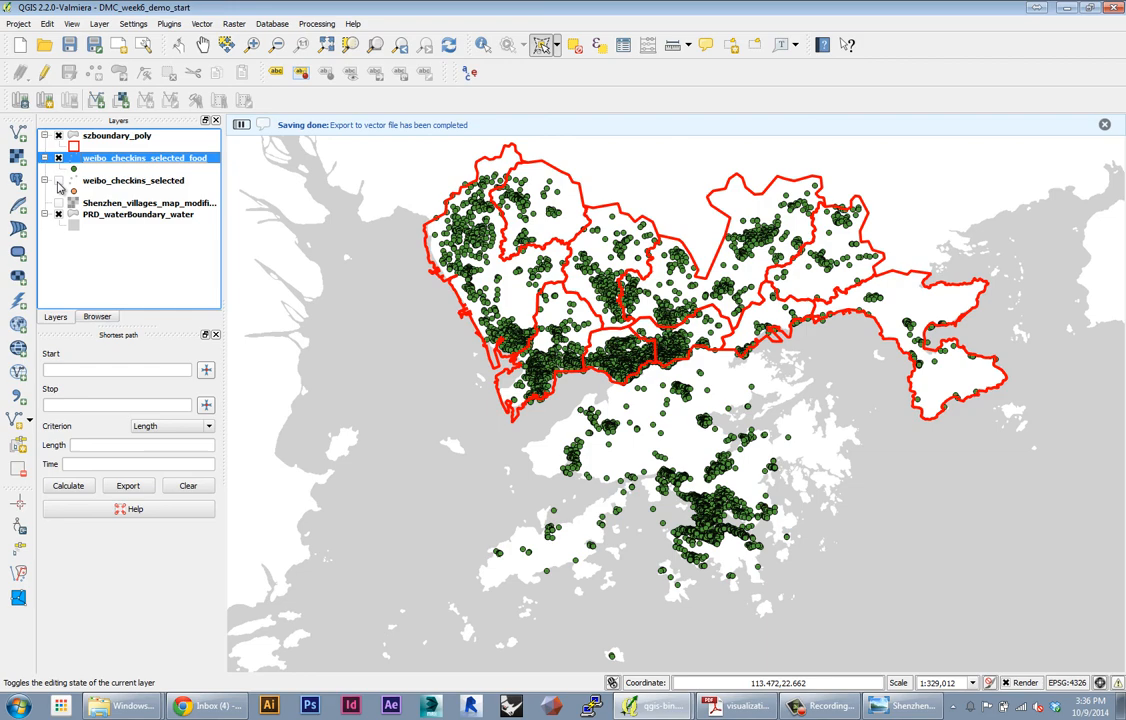